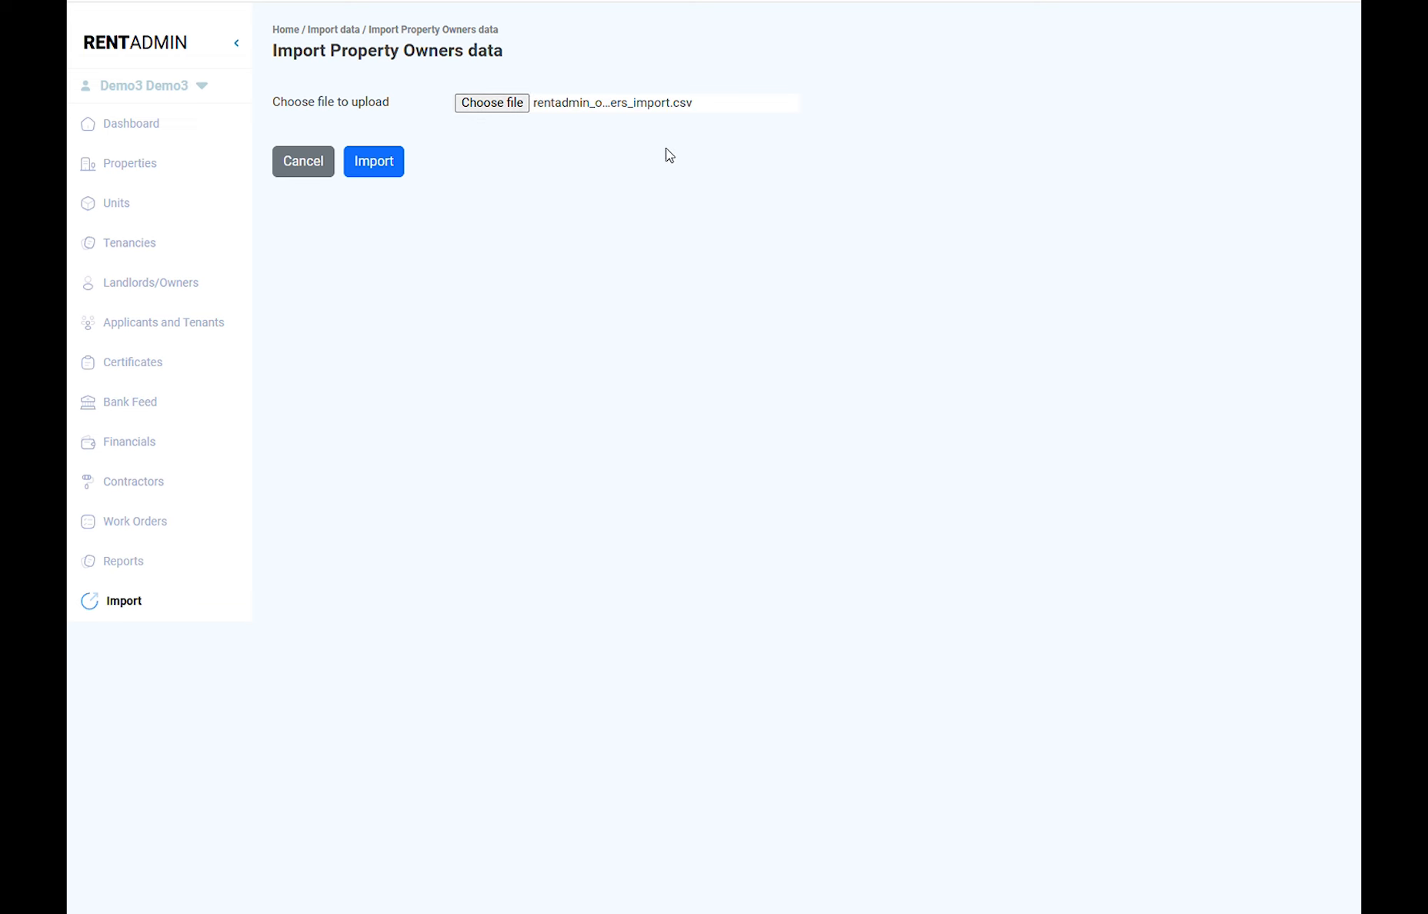
# Step: Import the owners file, then check an imported owner in the Landlords/Owners list
pyautogui.click(382, 179)
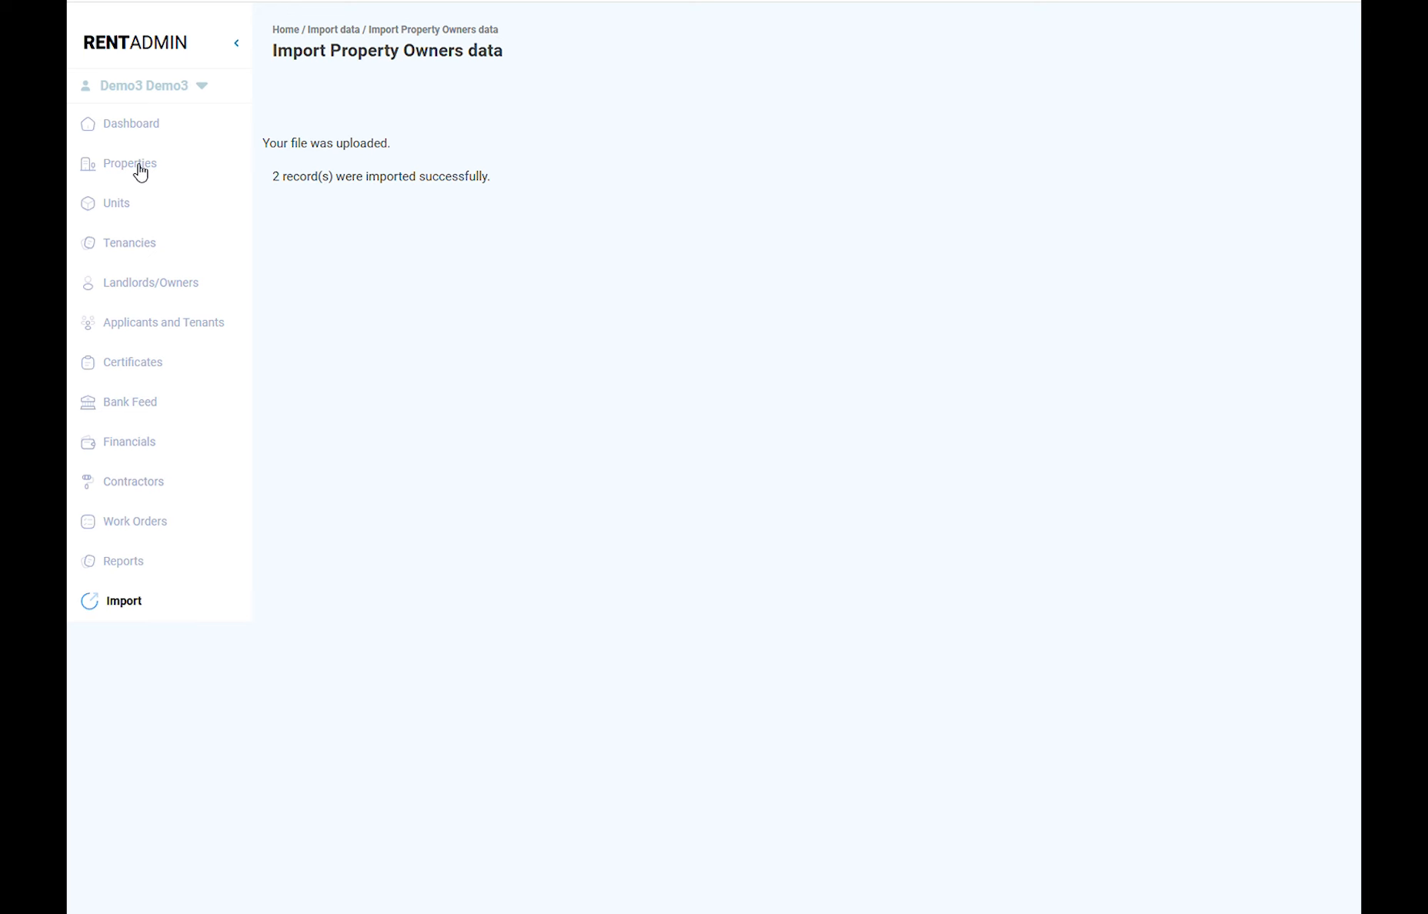
pyautogui.click(134, 289)
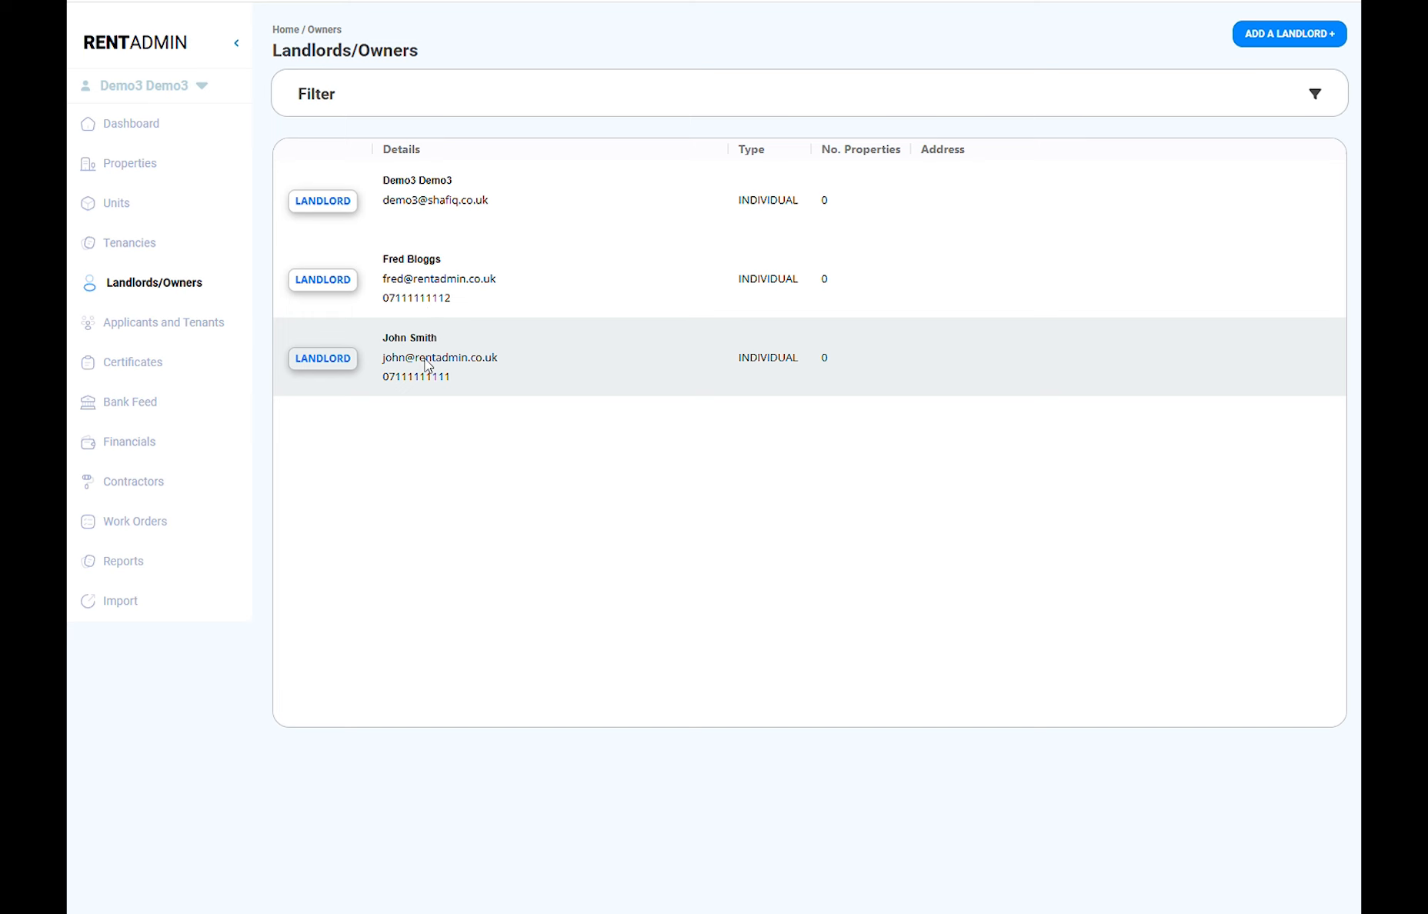
pyautogui.click(427, 365)
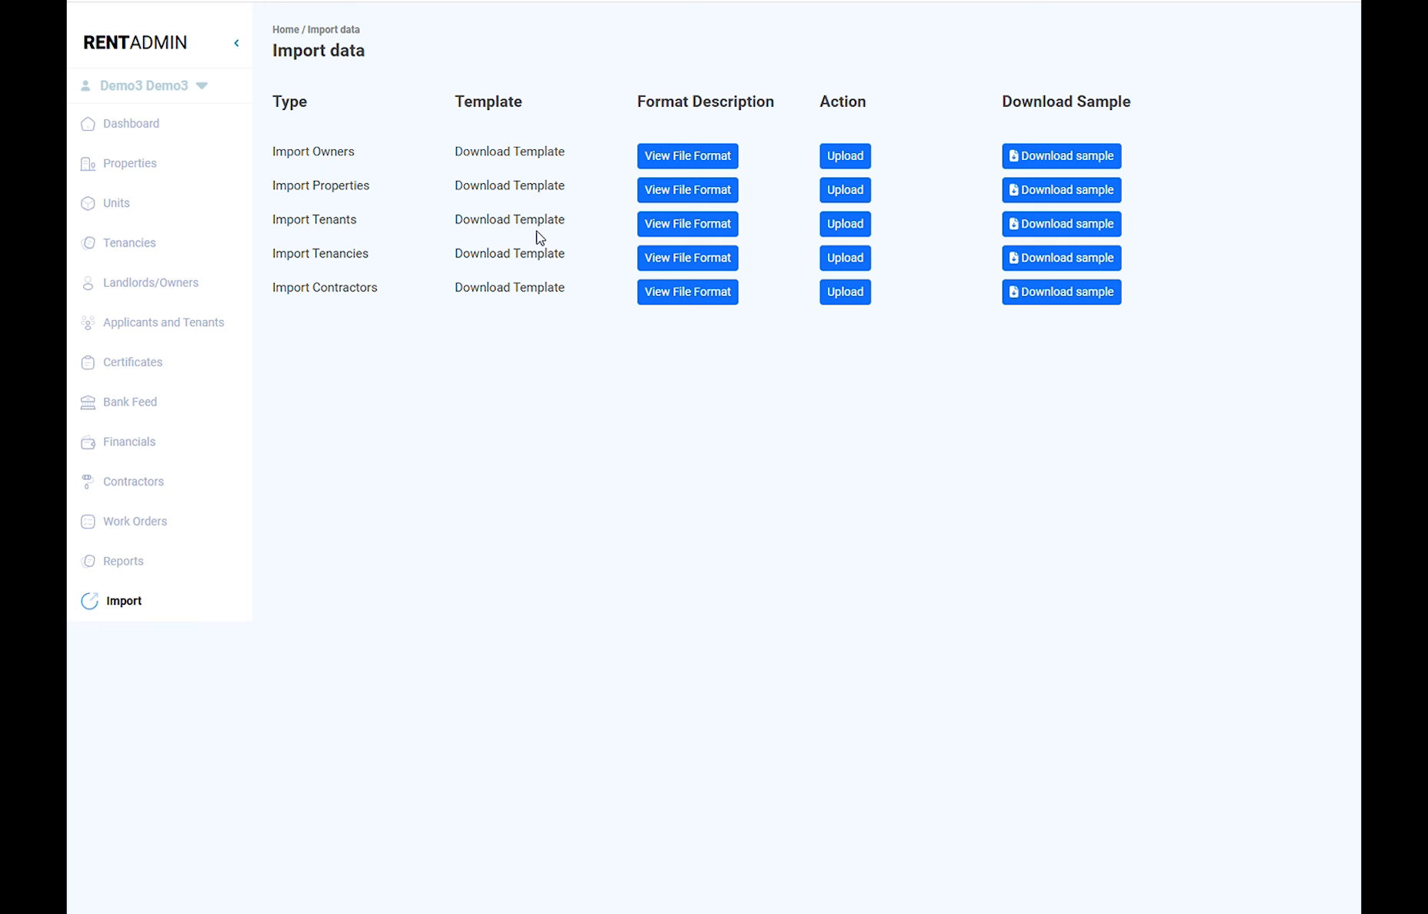
# Step: Review the required file format for property imports
pyautogui.click(696, 191)
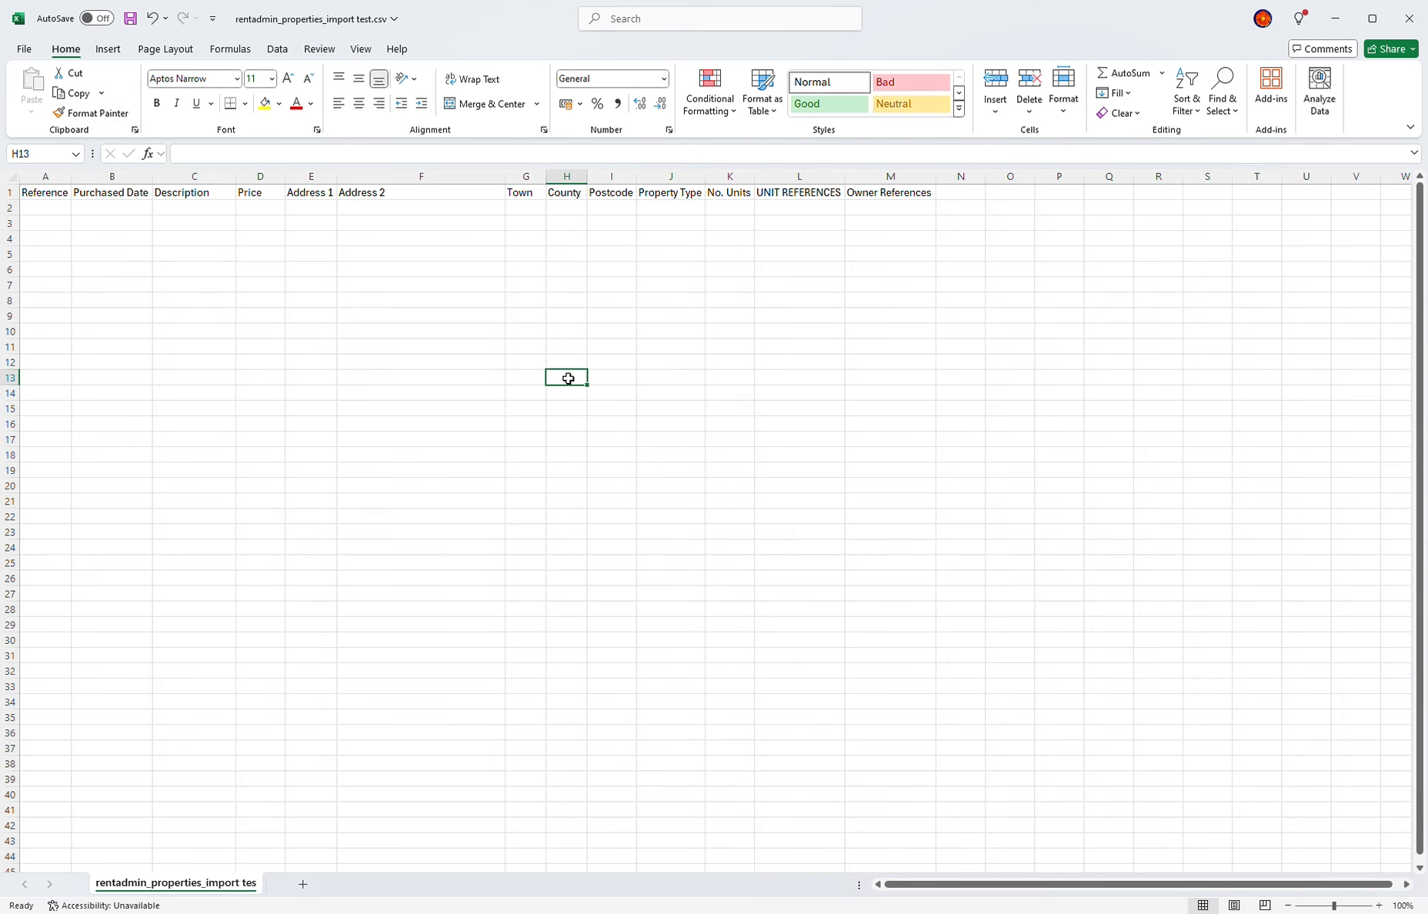
# Step: Start row 2 with P101, 01/01/2001, First Property, 360000, 1 London Road, London
pyautogui.click(58, 216)
pyautogui.write('P101')
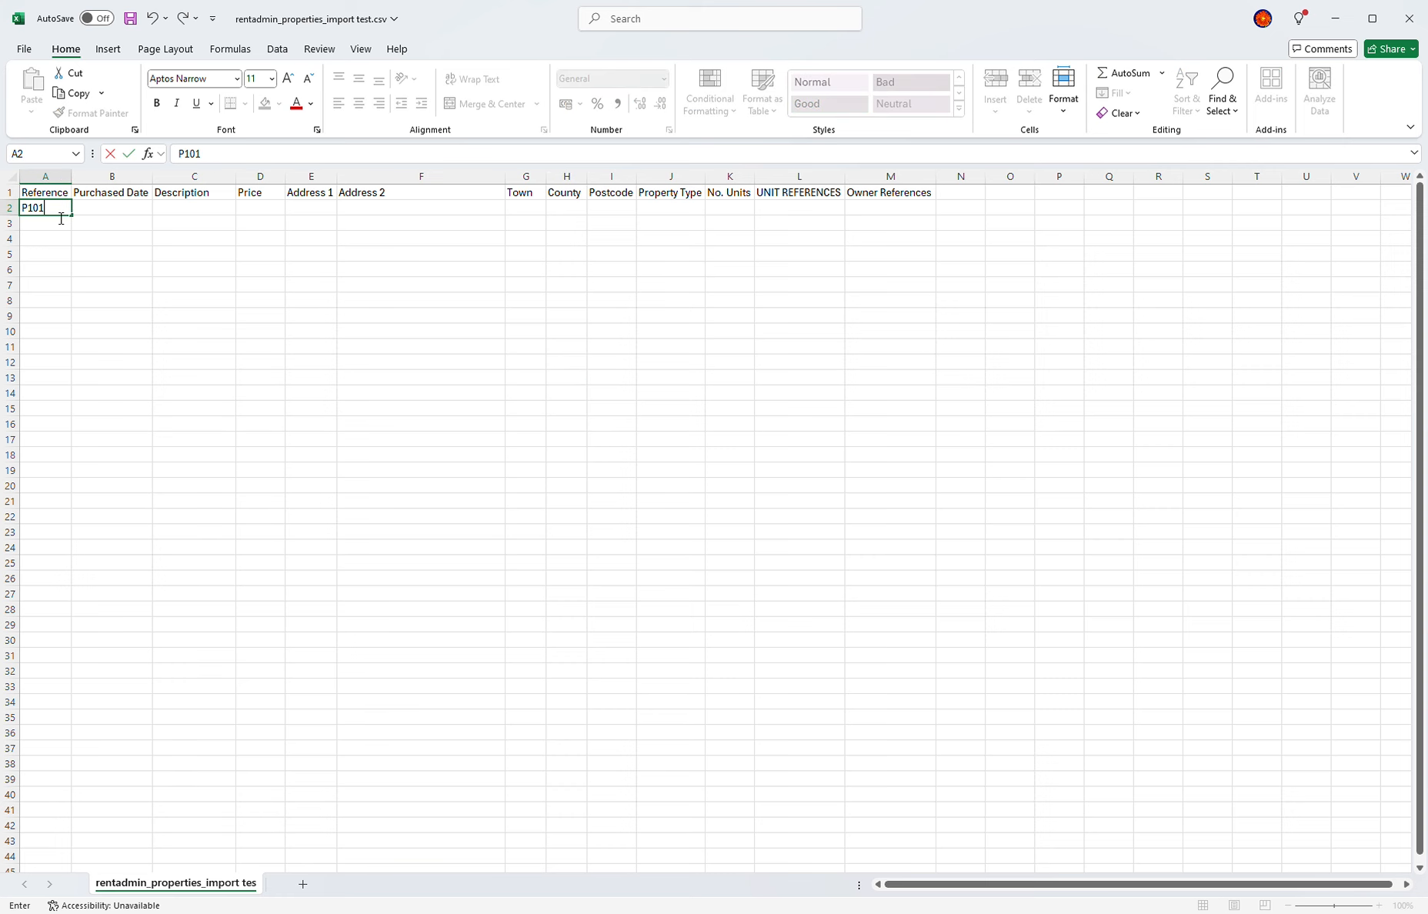
pyautogui.press('Tab')
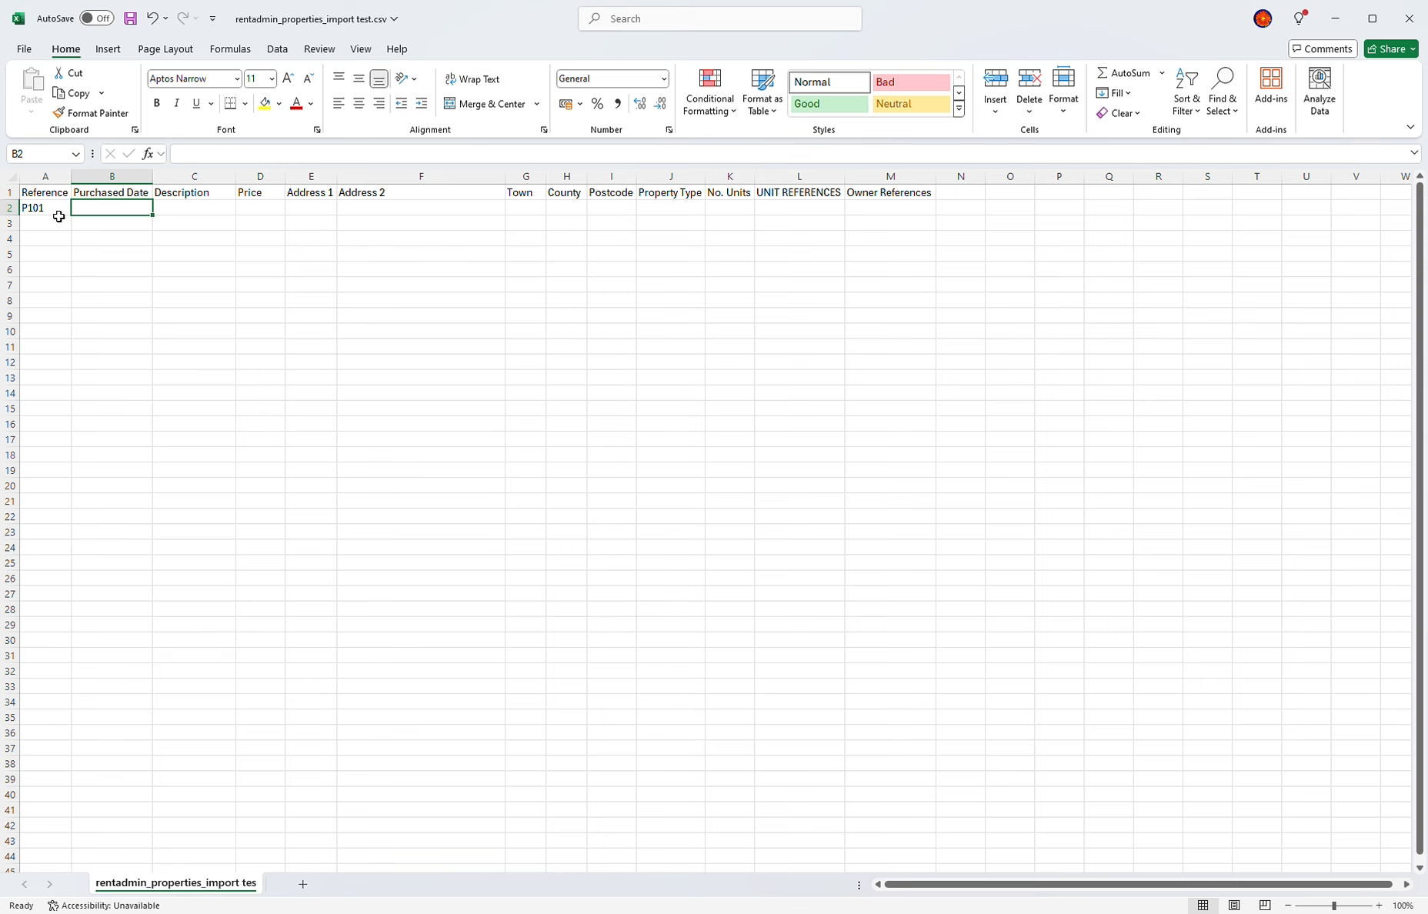
pyautogui.write('01/01/2001')
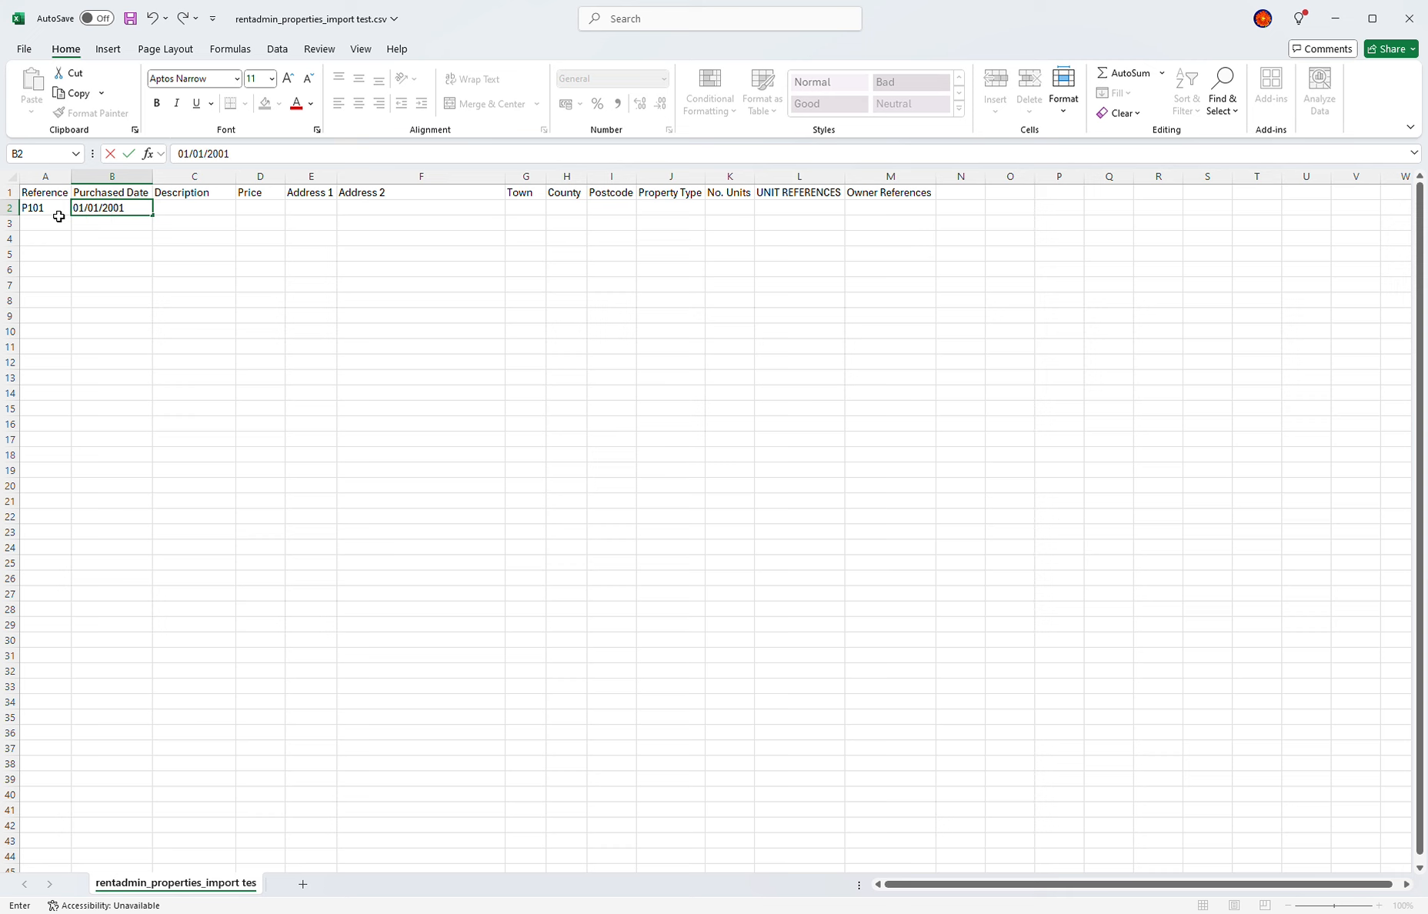
pyautogui.press('Tab')
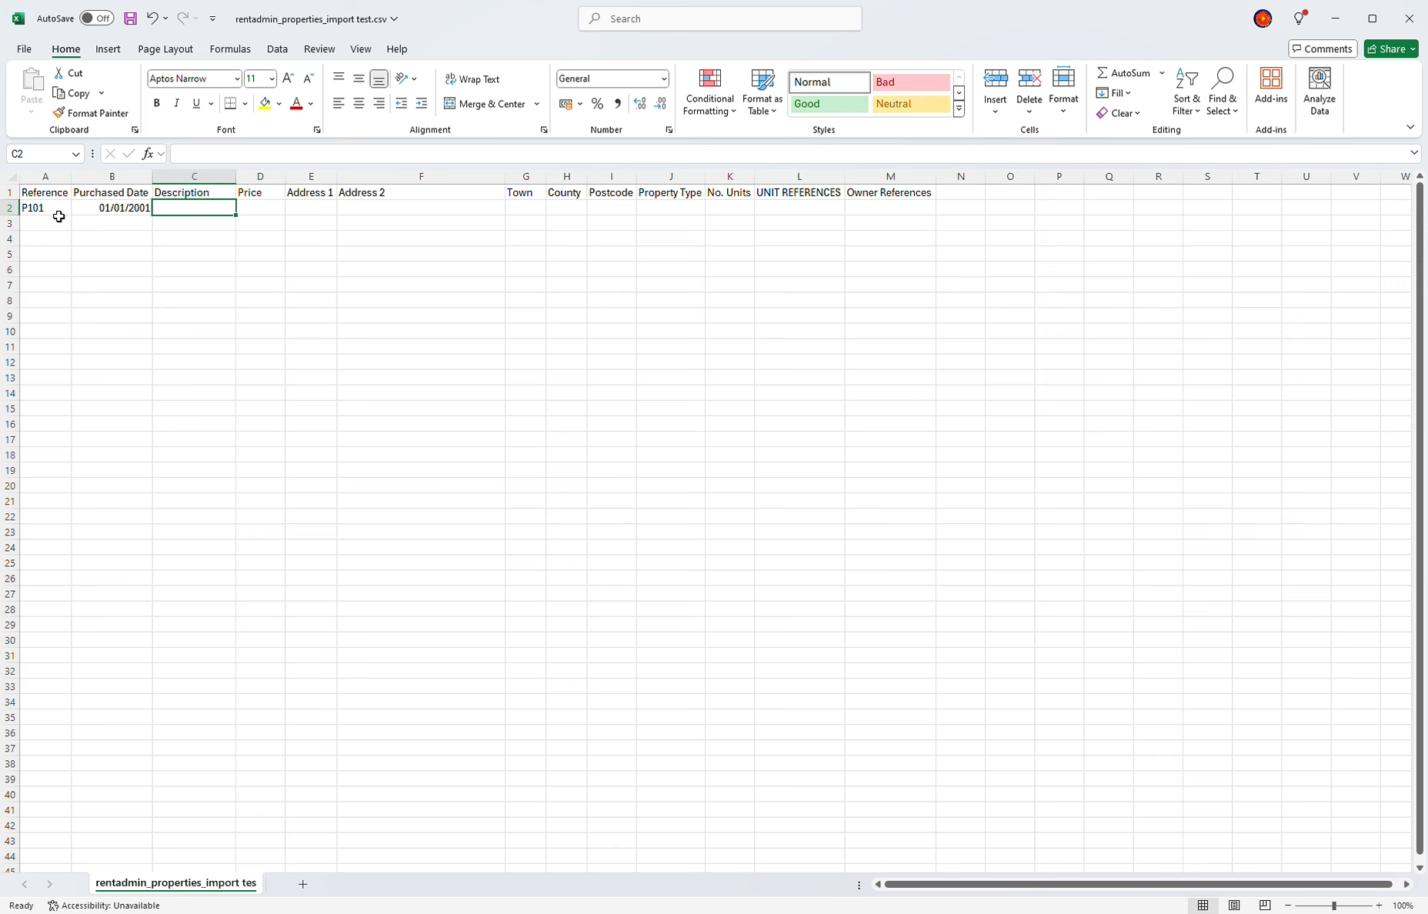
pyautogui.write('First Property')
pyautogui.press('Tab')
pyautogui.write('360000')
pyautogui.press('Tab')
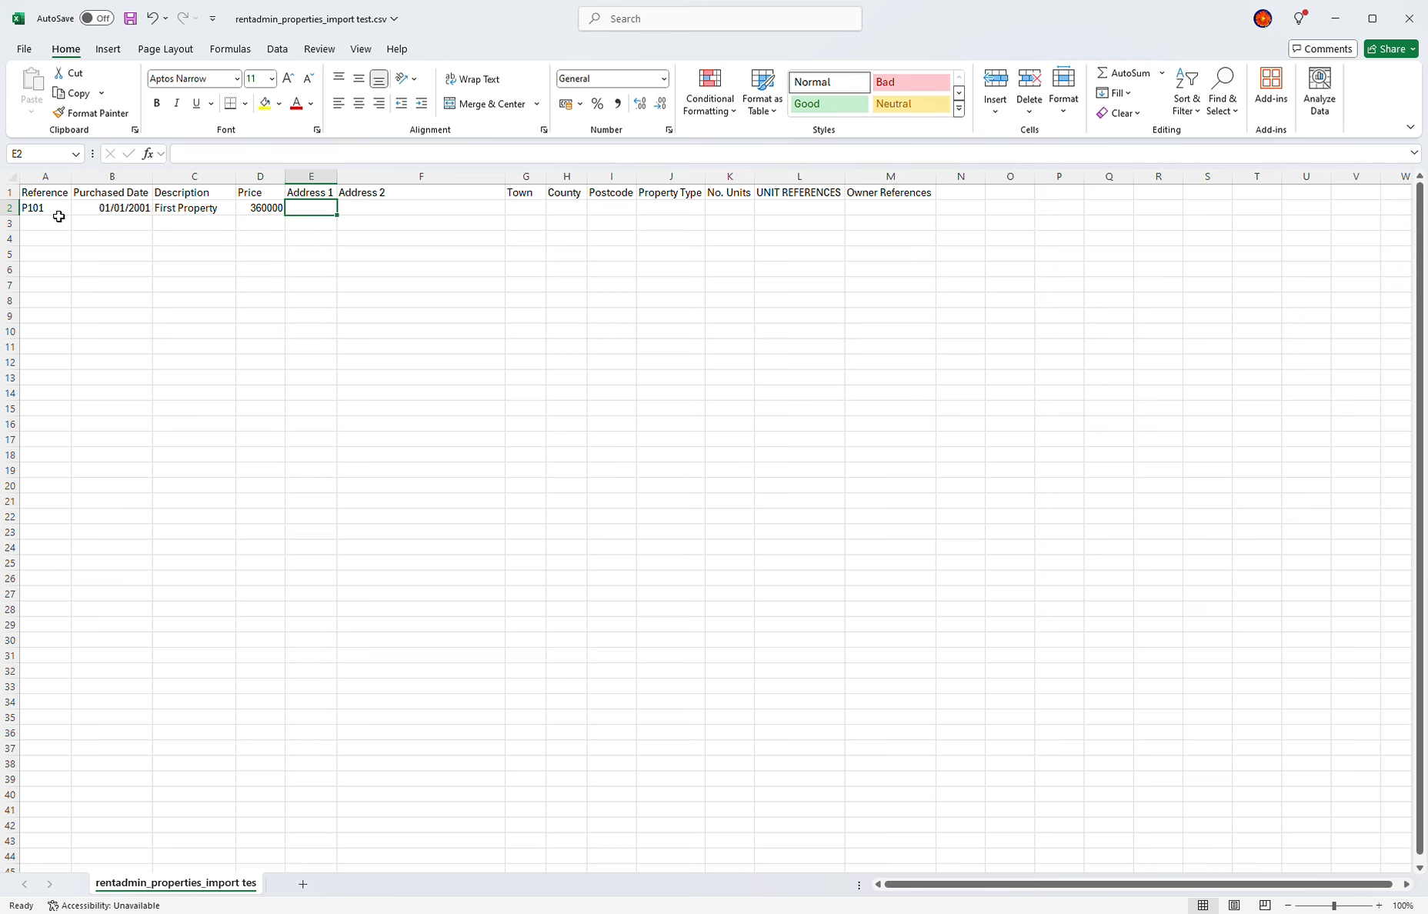
pyautogui.write('1 London Road')
pyautogui.press('Tab')
pyautogui.write('London')
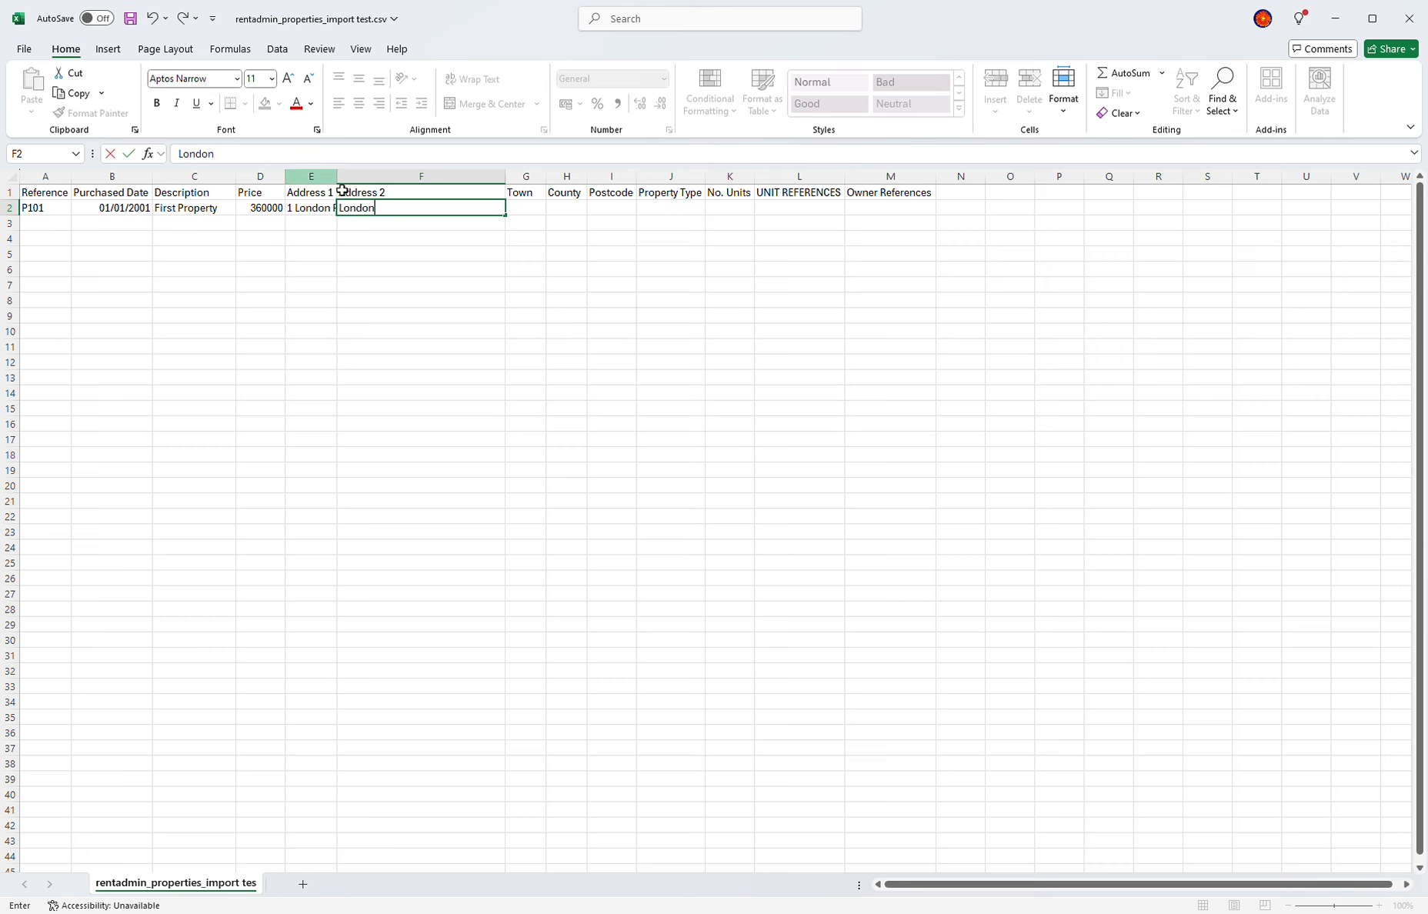
pyautogui.press('Tab')
# Step: Finish row 2: town London, blank county, NW1 1AA, RESIDENTIAL, 1 unit UT1, owner OW101
pyautogui.doubleClick(337, 176)
pyautogui.write('London')
pyautogui.press('Tab')
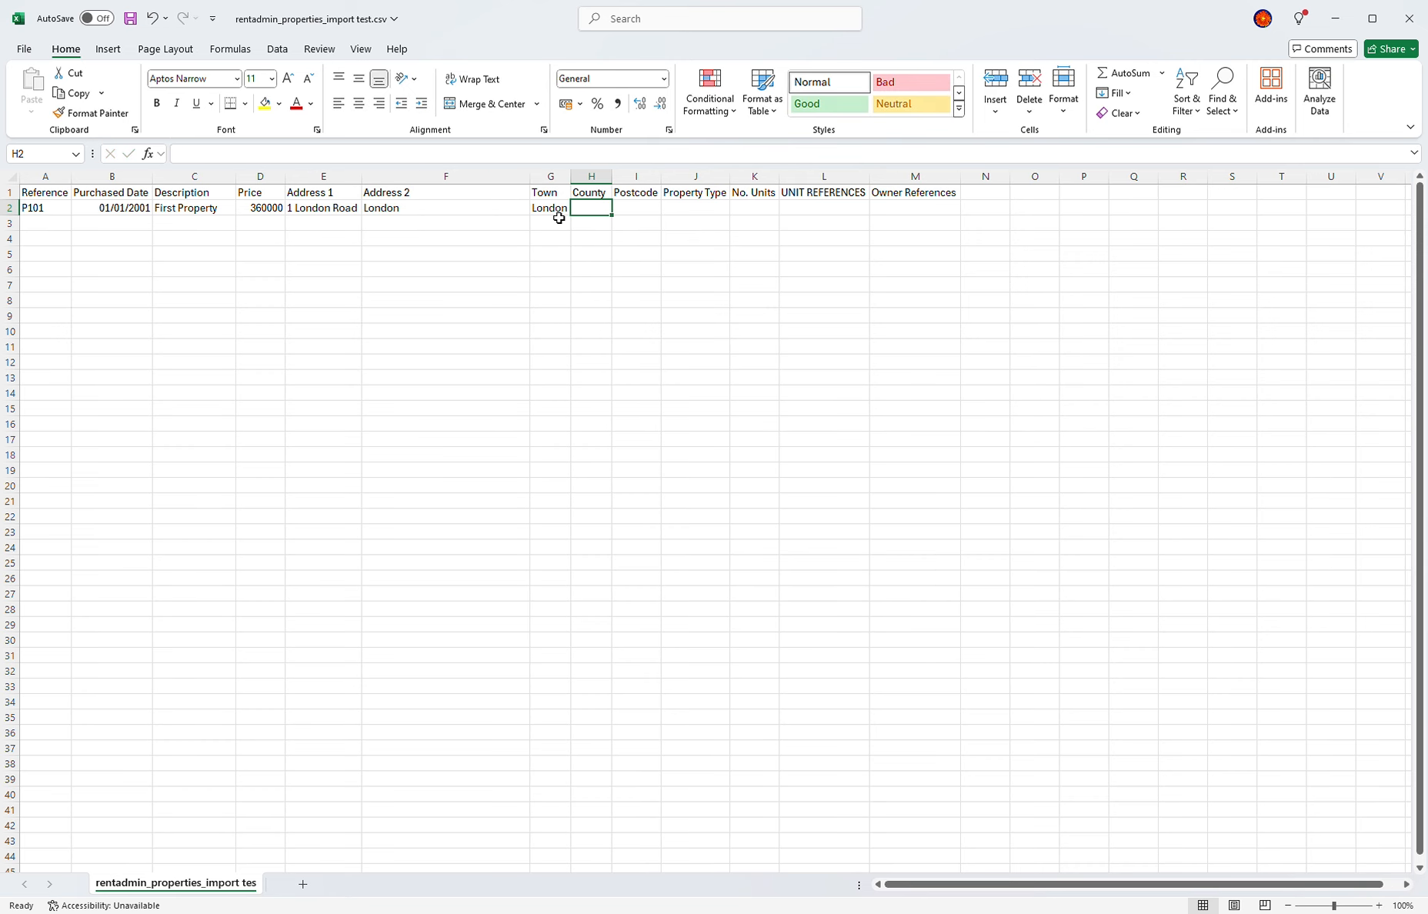
pyautogui.press('Tab')
pyautogui.write('NW1 1')
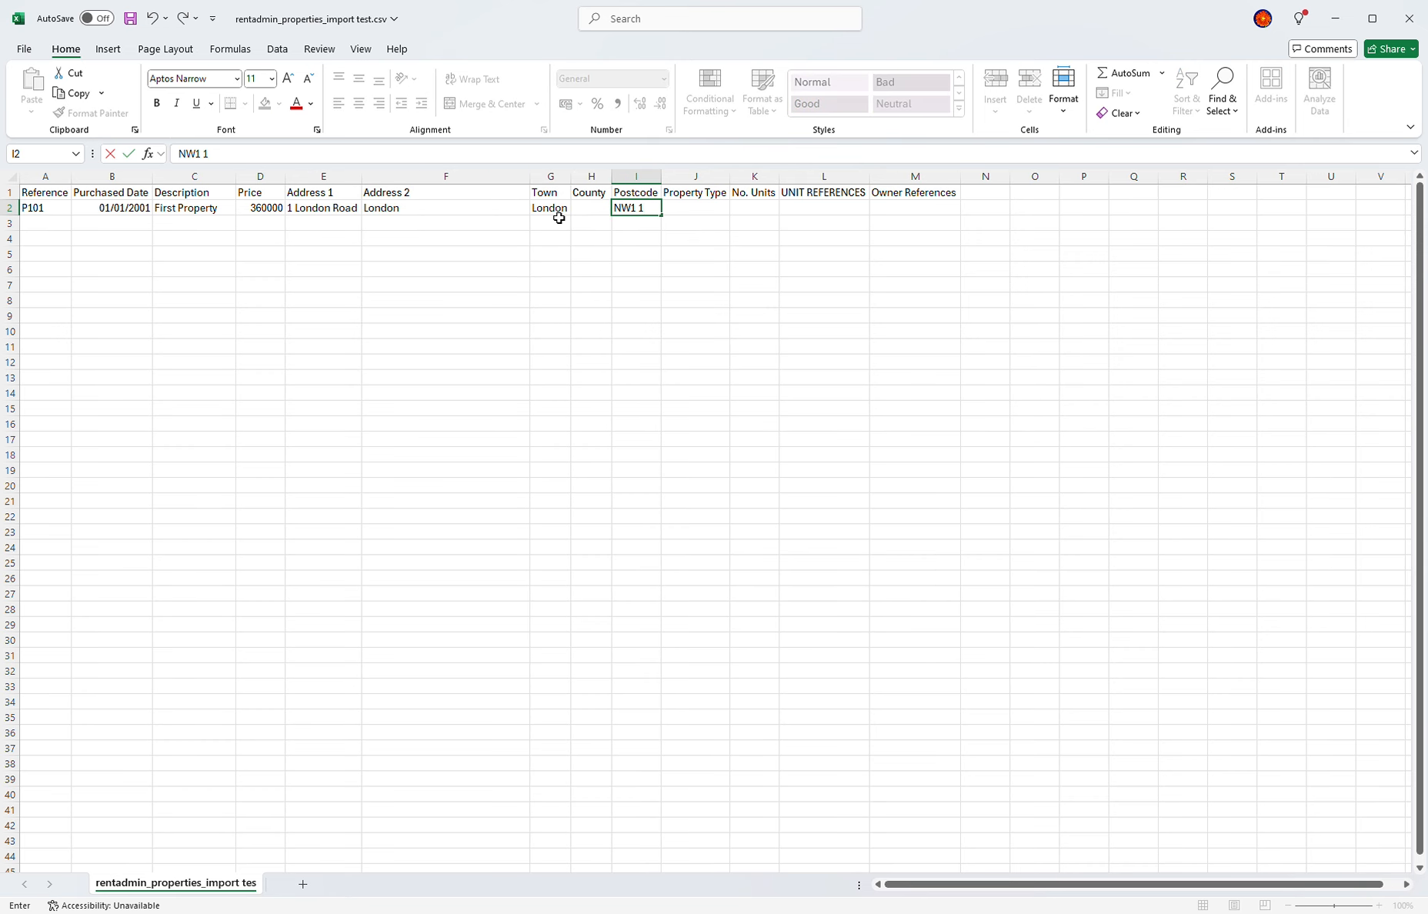
pyautogui.write('AA')
pyautogui.press('Tab')
pyautogui.write('RESIDENTIAL')
pyautogui.press('Tab')
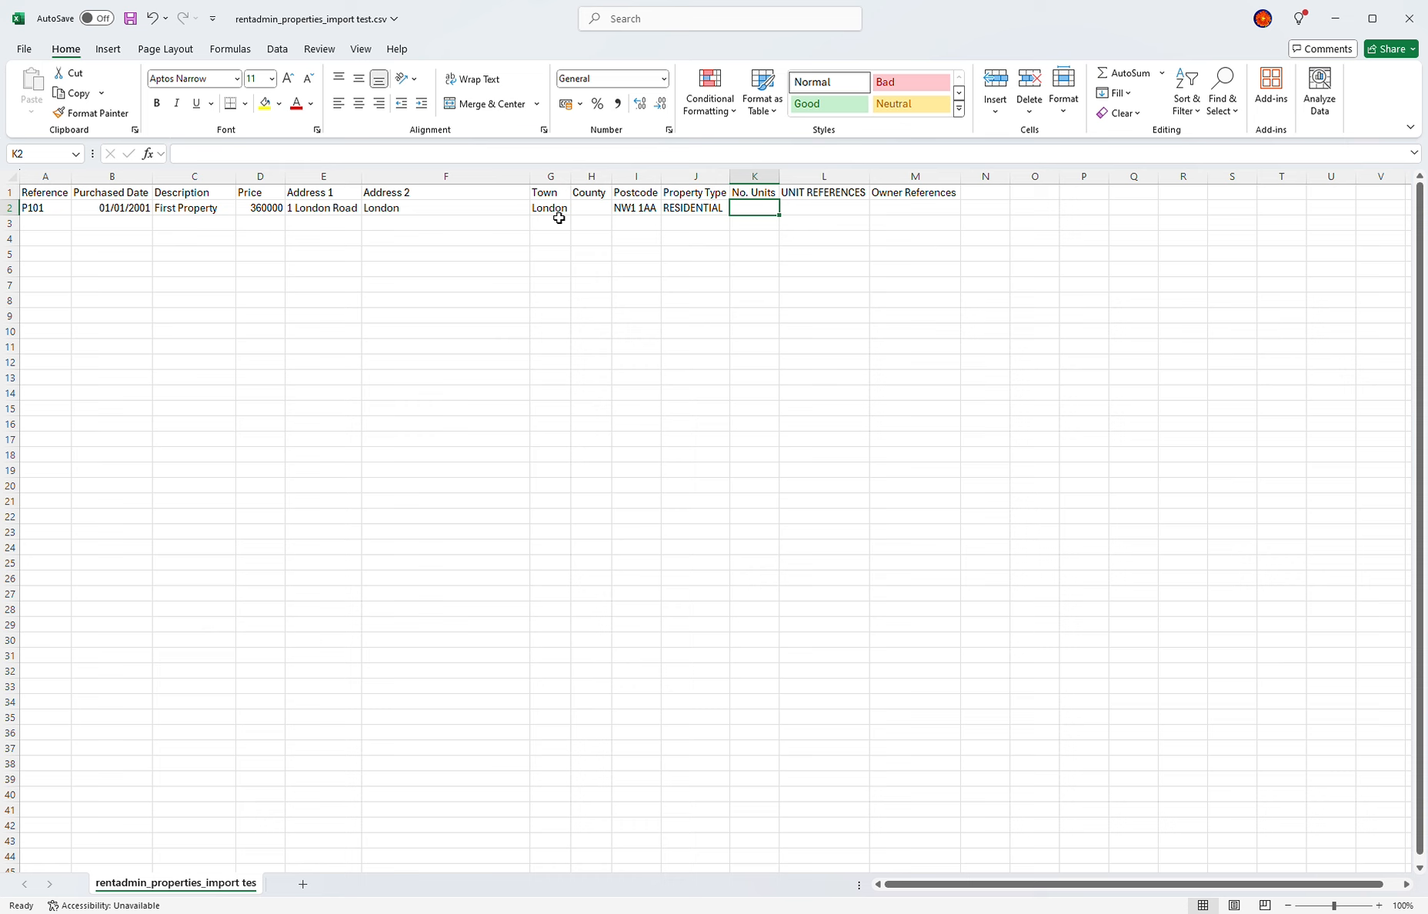
pyautogui.write('1')
pyautogui.press('Tab')
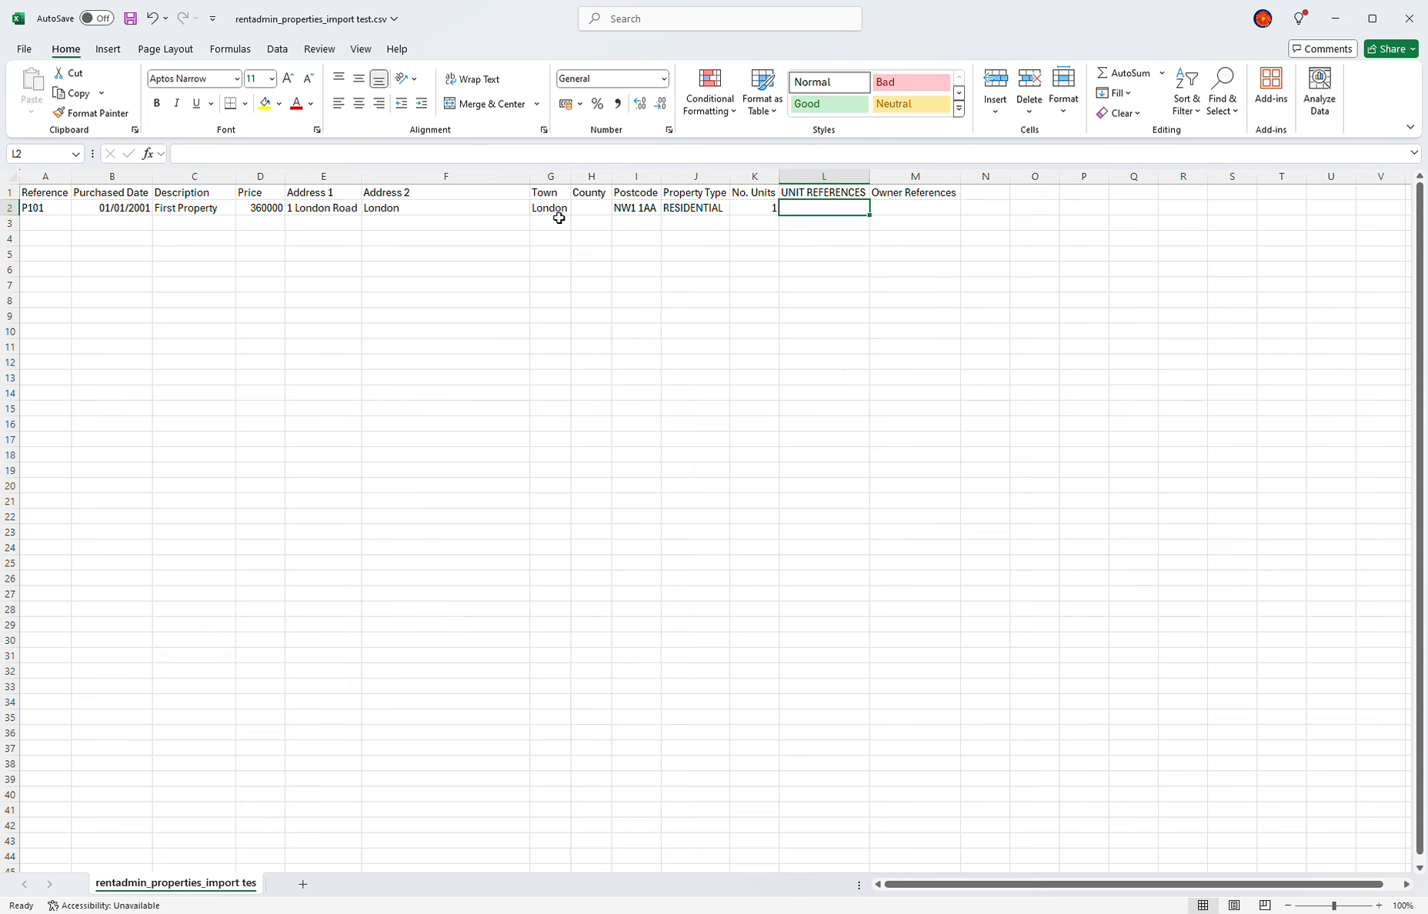
pyautogui.press('Left')
pyautogui.press('Right')
pyautogui.write('UT')
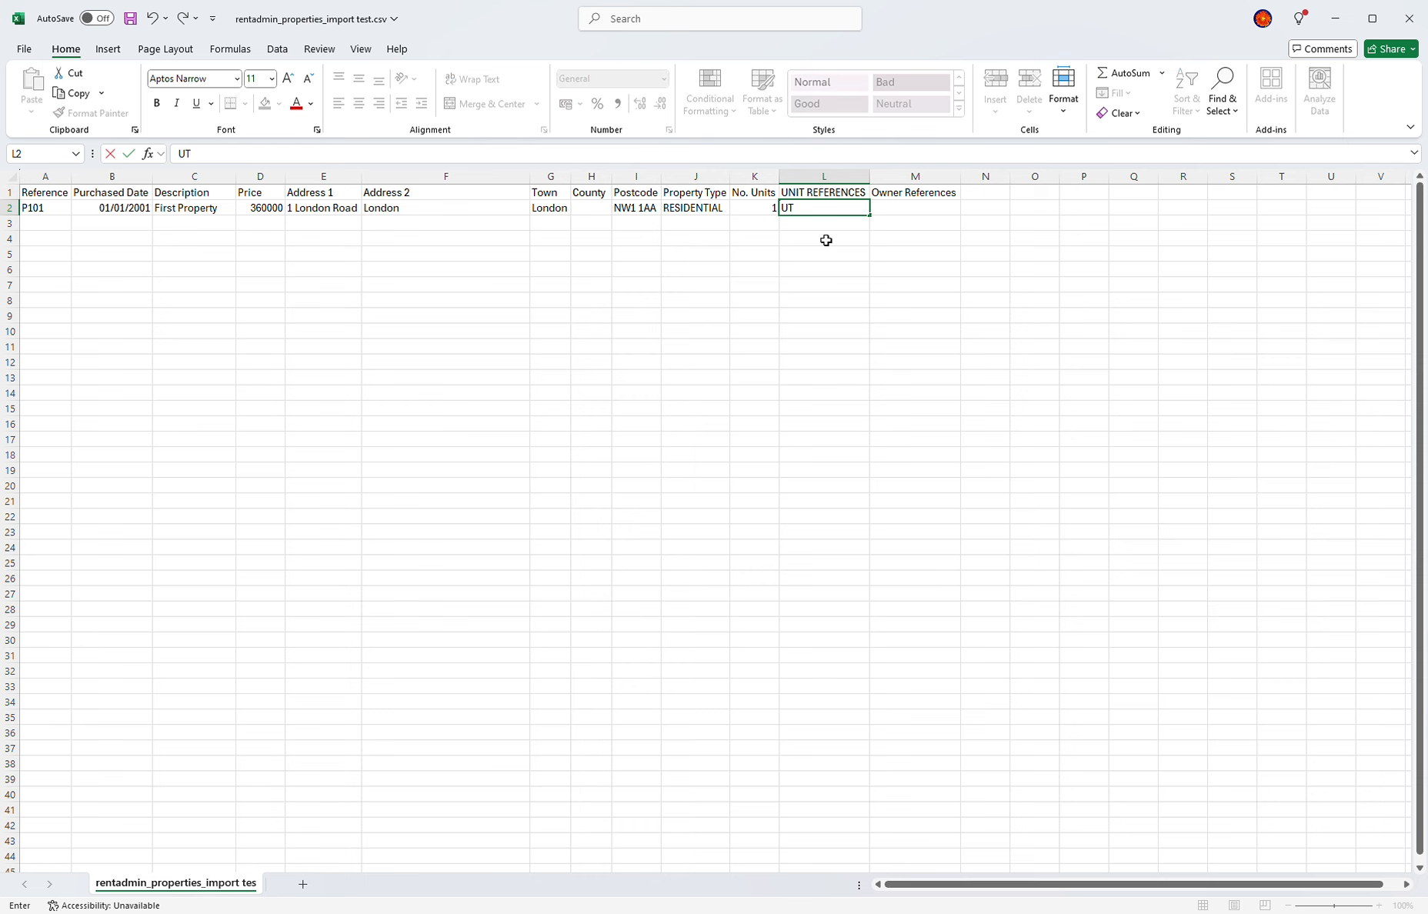
pyautogui.write('1')
pyautogui.press('Tab')
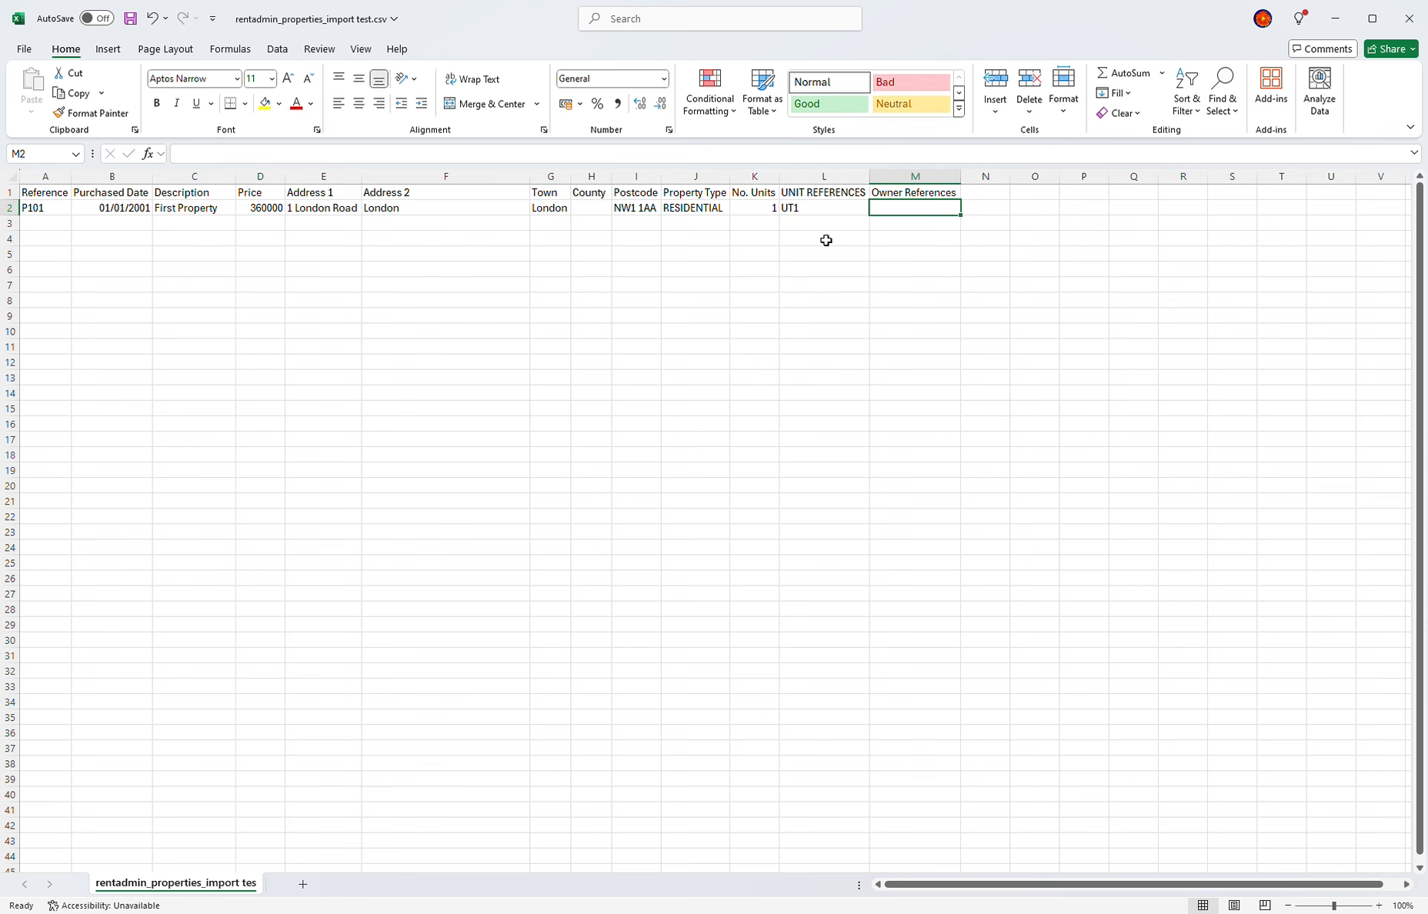
pyautogui.write('OW101')
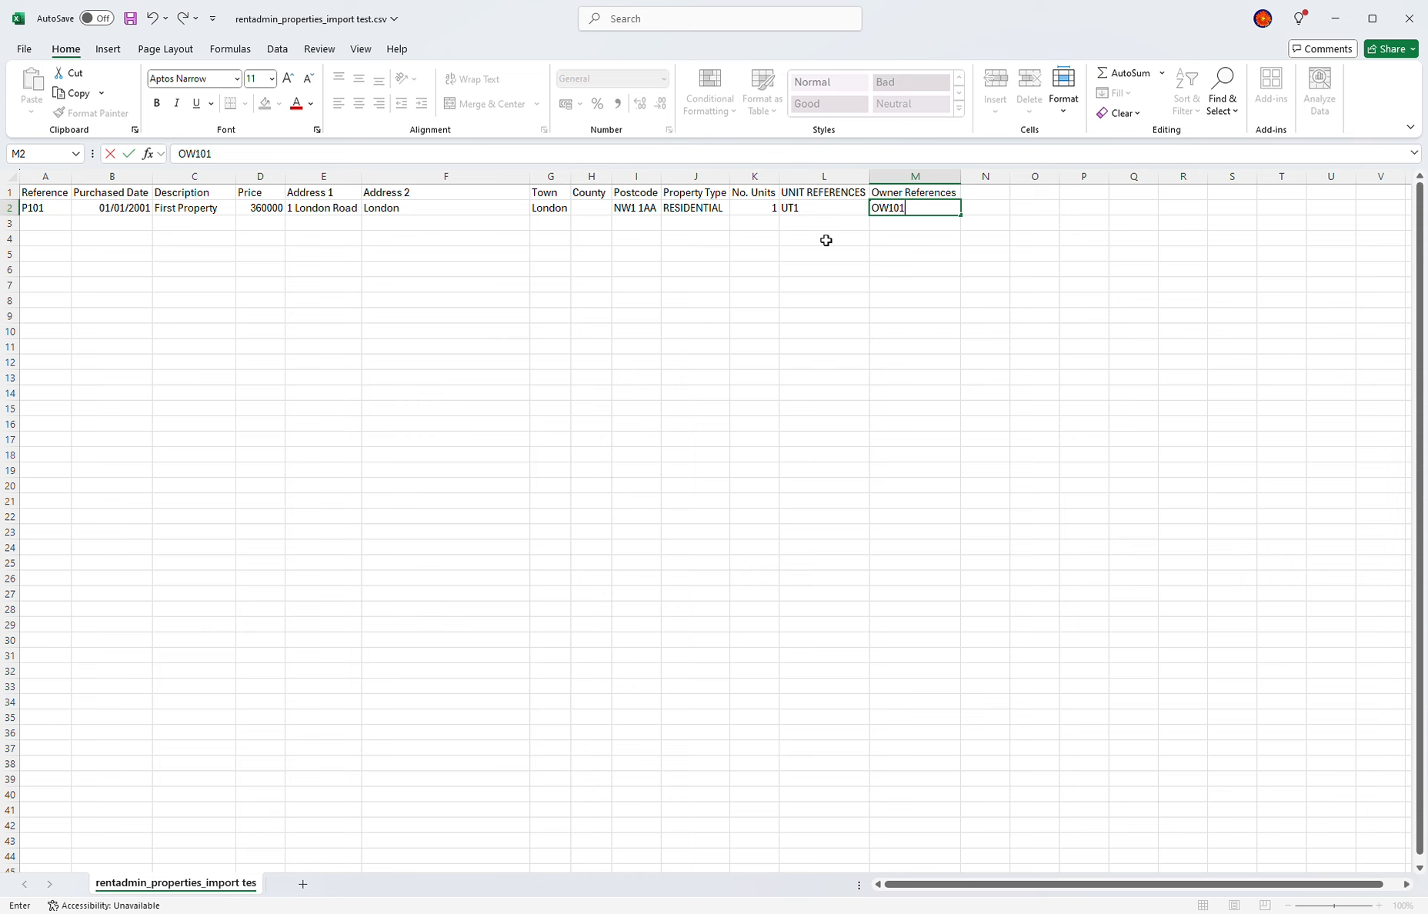
pyautogui.press('Return')
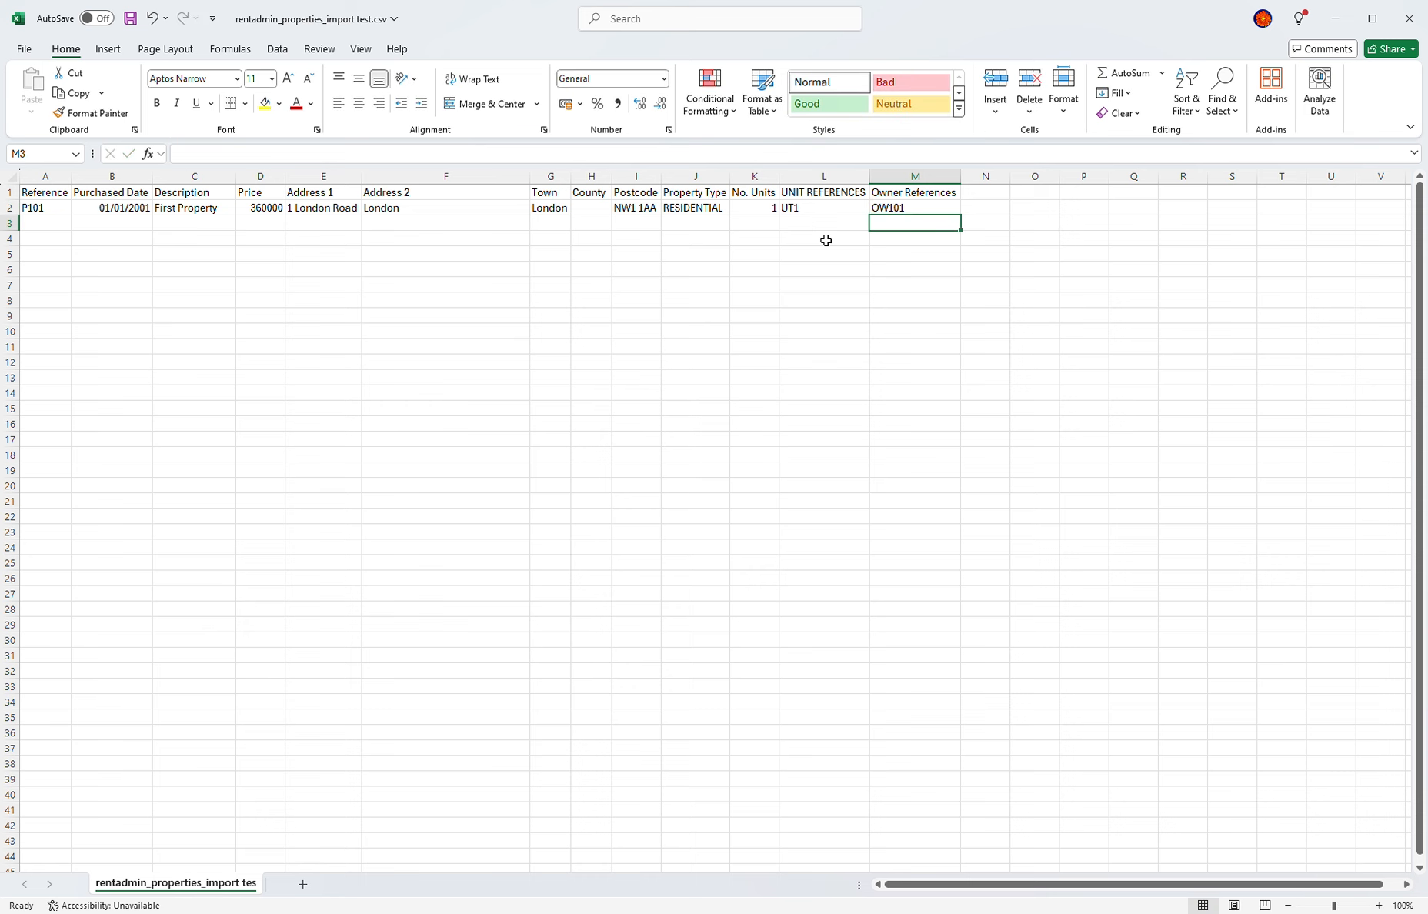
pyautogui.press('Left')
pyautogui.press('Left')
pyautogui.press('Left')
pyautogui.press('Left')
pyautogui.press('Left')
pyautogui.press('Left')
pyautogui.press('Left')
pyautogui.press('Left')
pyautogui.press('Left')
pyautogui.press('Left')
pyautogui.press('Left')
pyautogui.press('Left')
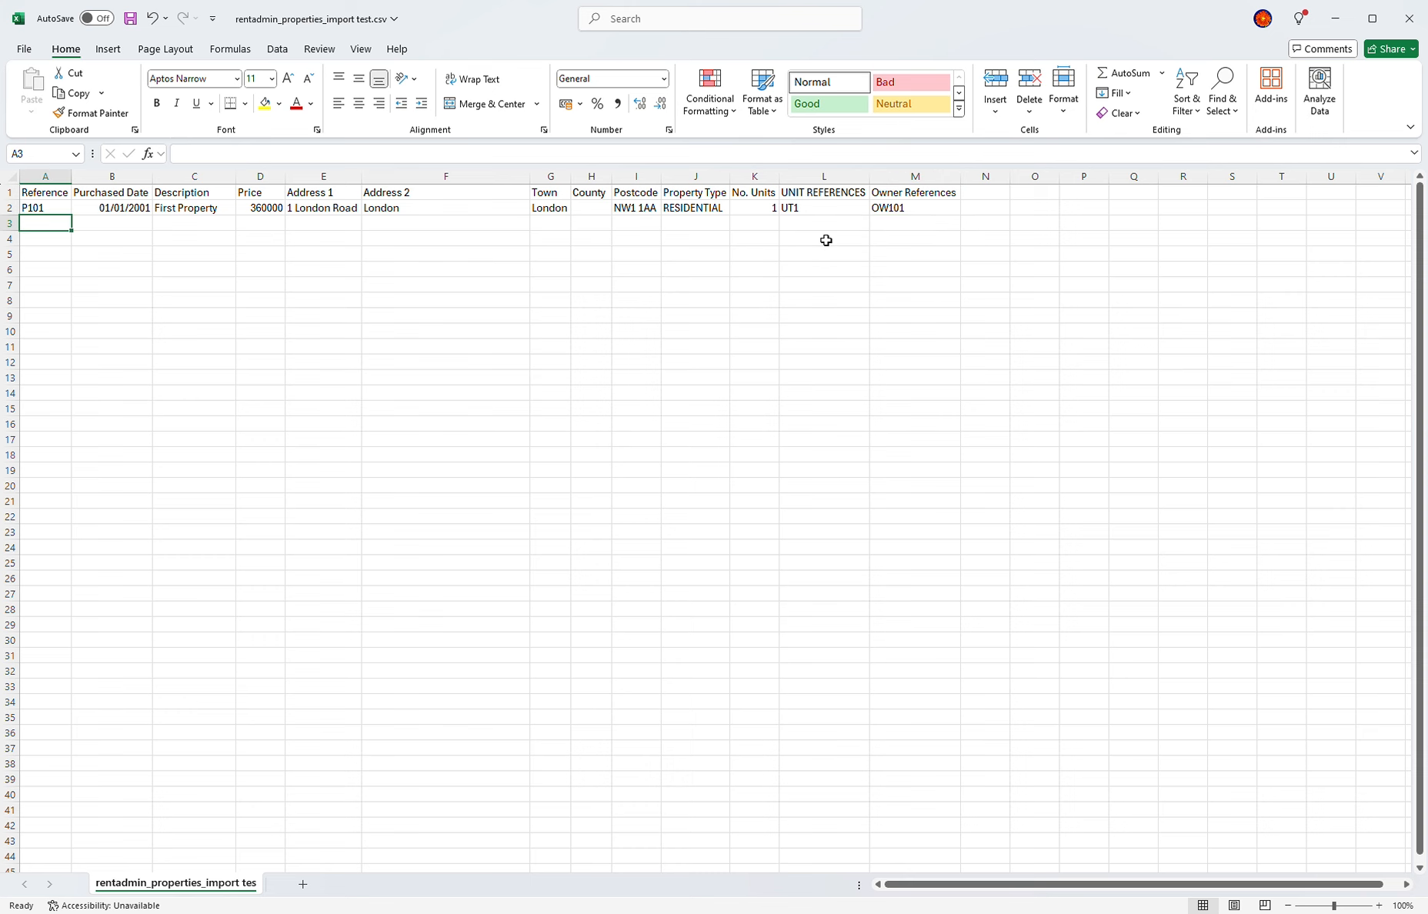
# Step: Enter P102, 05/05/2023, Second Property, 150000, 2 London Road, London in row 3; set row 2's county to London
pyautogui.write('P102')
pyautogui.press('Tab')
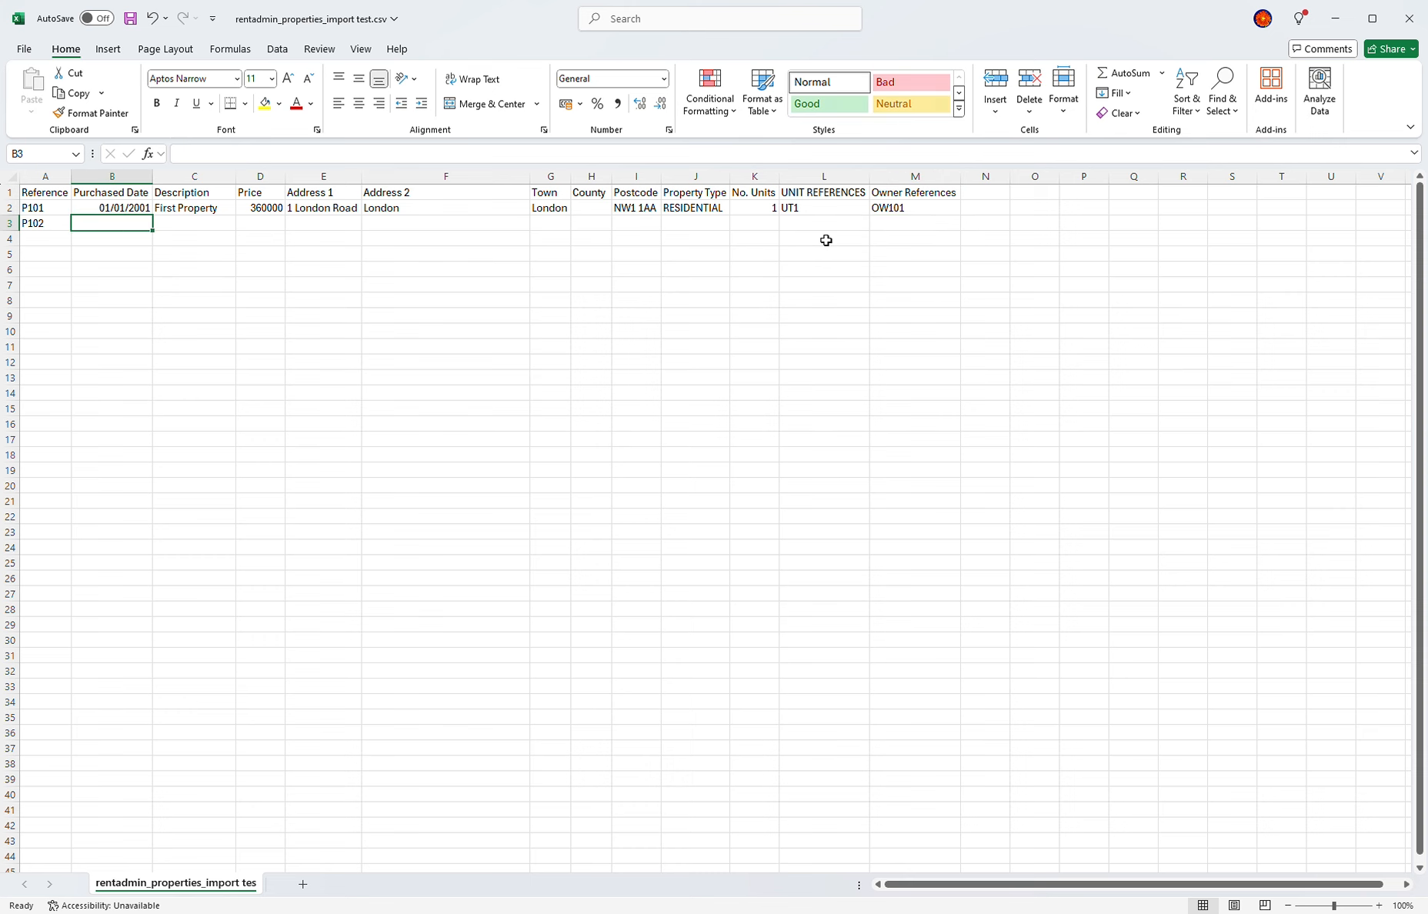
pyautogui.write('05/05/2023')
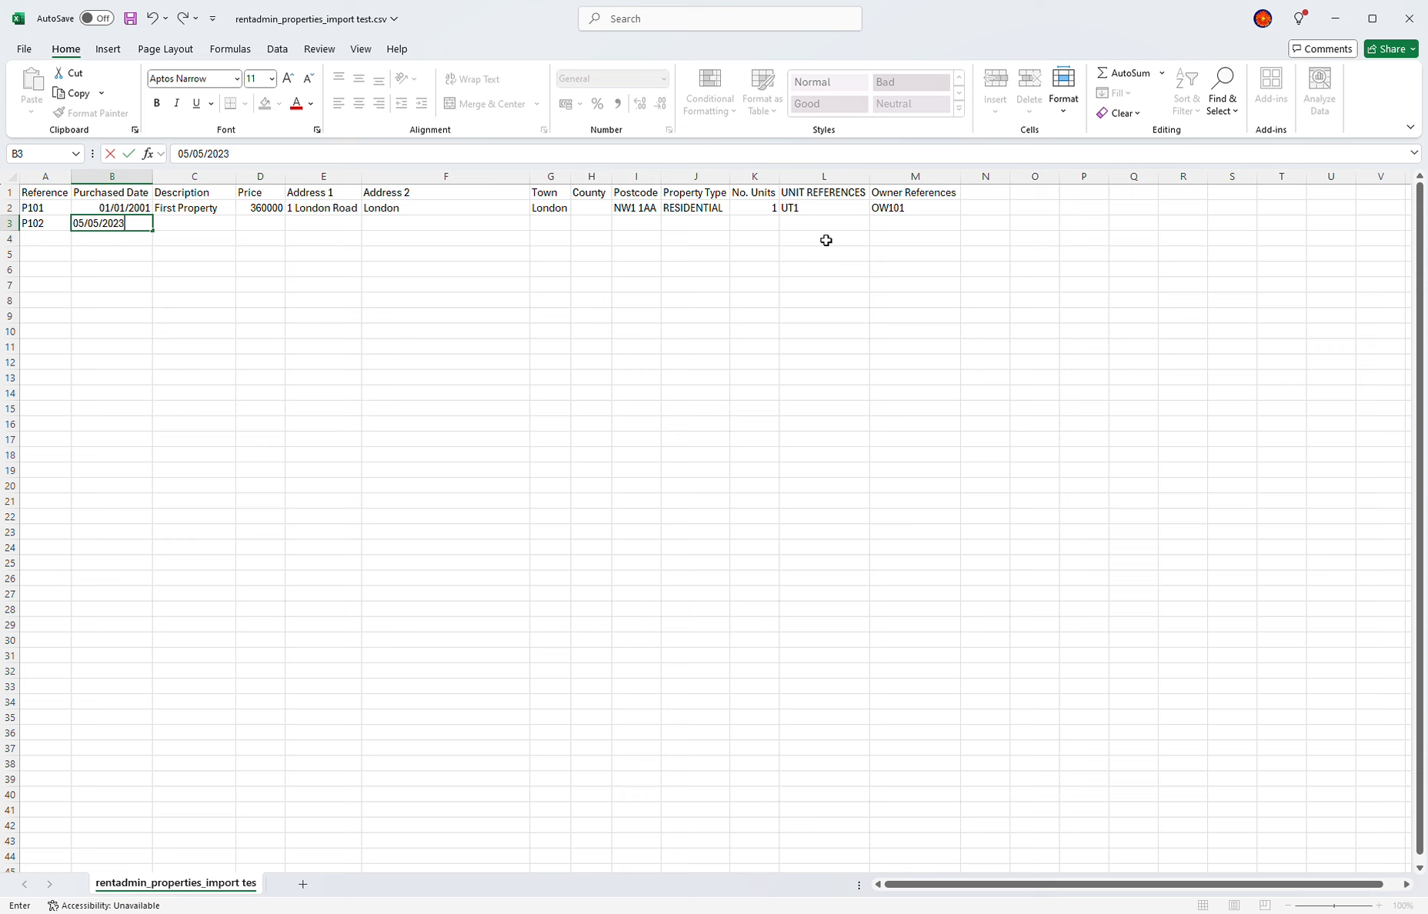
pyautogui.press('Tab')
pyautogui.write('Second Property')
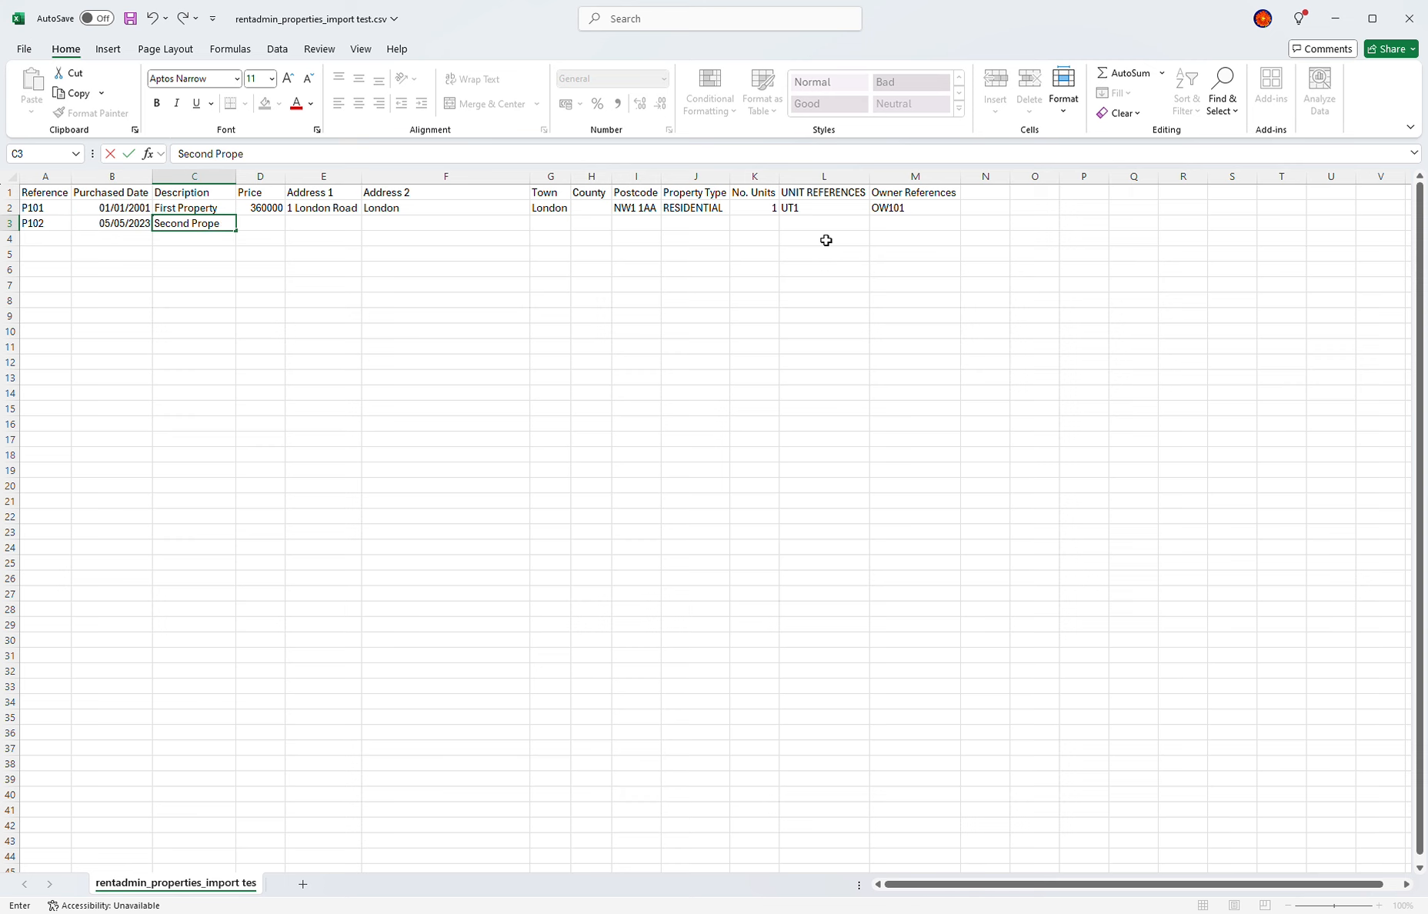
pyautogui.press('Tab')
pyautogui.write('150000')
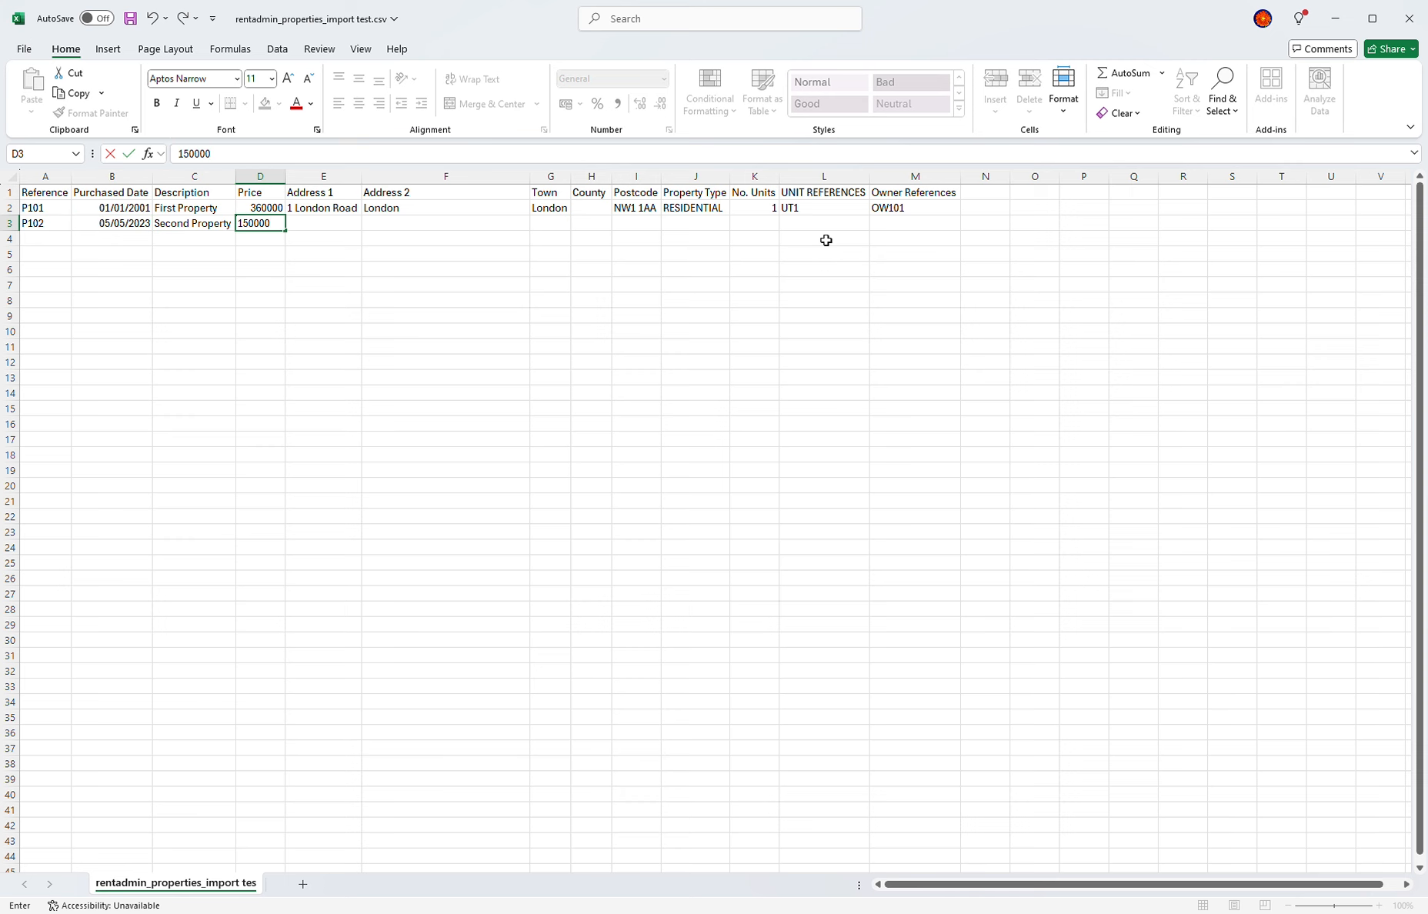
pyautogui.press('Tab')
pyautogui.write('2 London Road')
pyautogui.press('Tab')
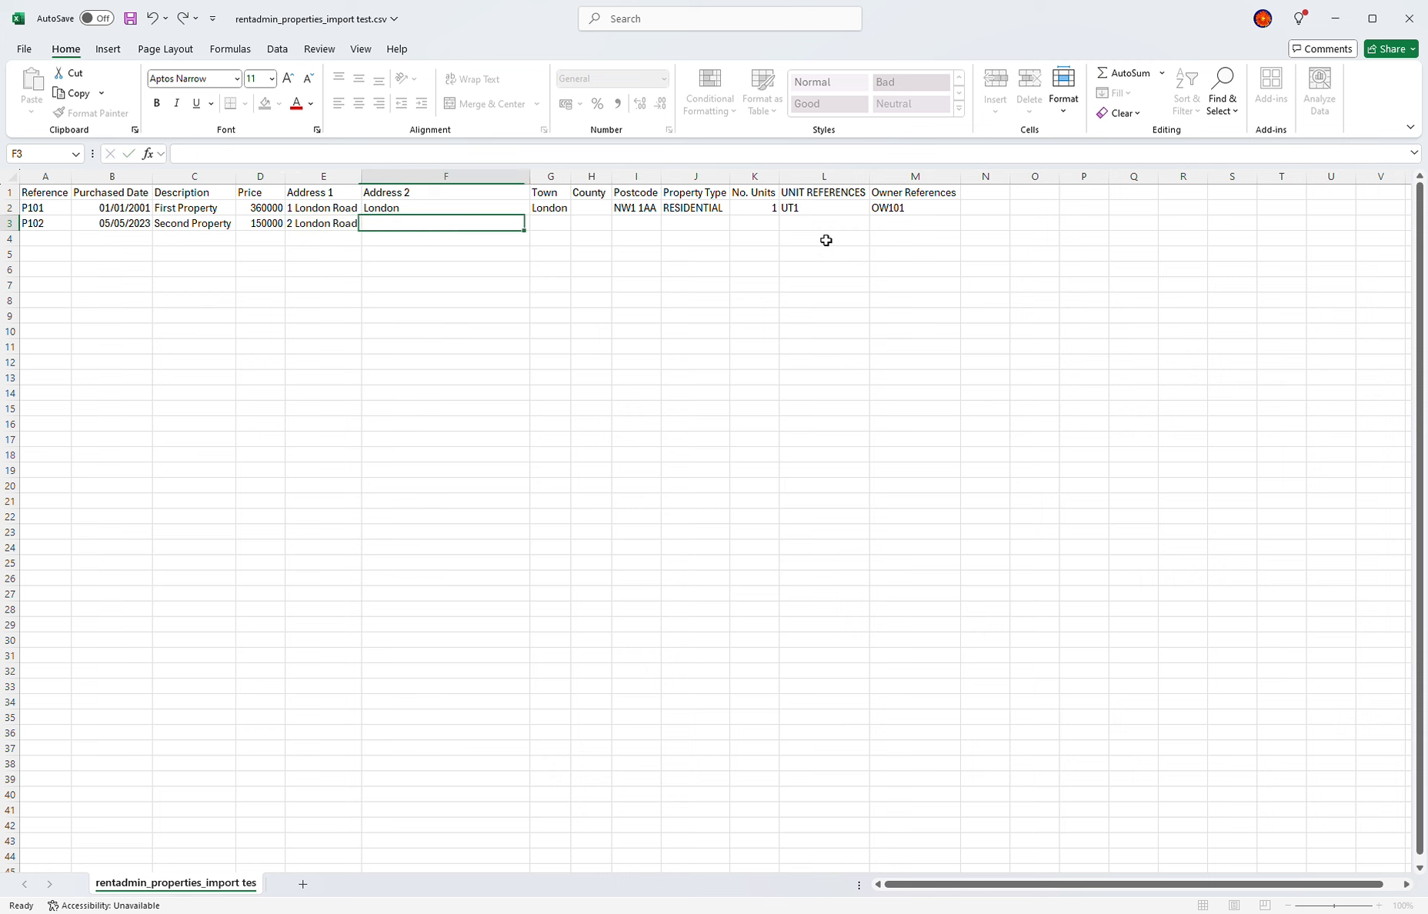
pyautogui.write('Lon')
pyautogui.press('Tab')
pyautogui.write('London')
pyautogui.press('Tab')
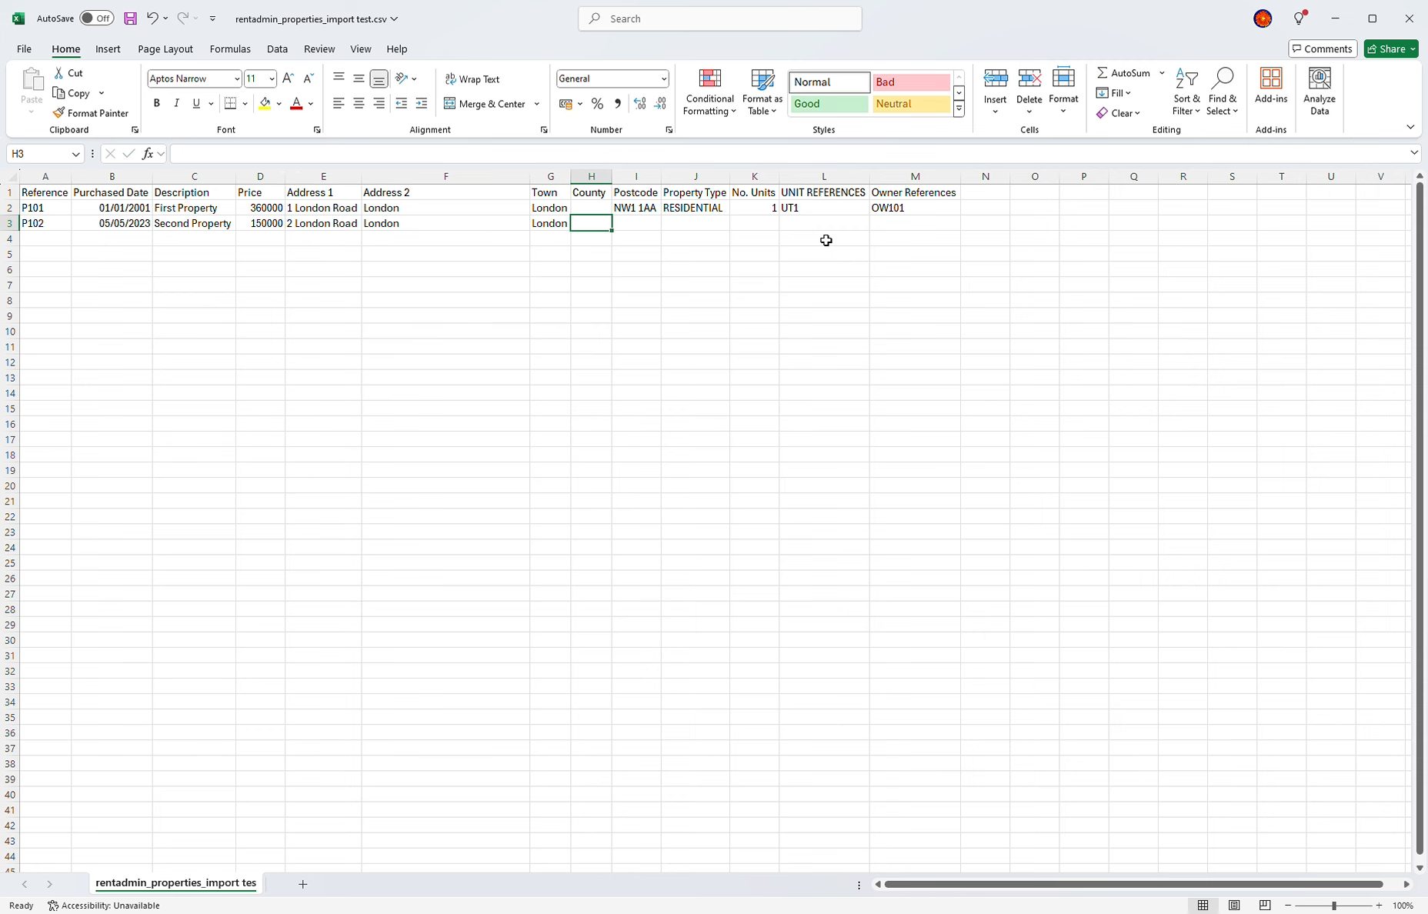
pyautogui.write('London')
pyautogui.press('Up')
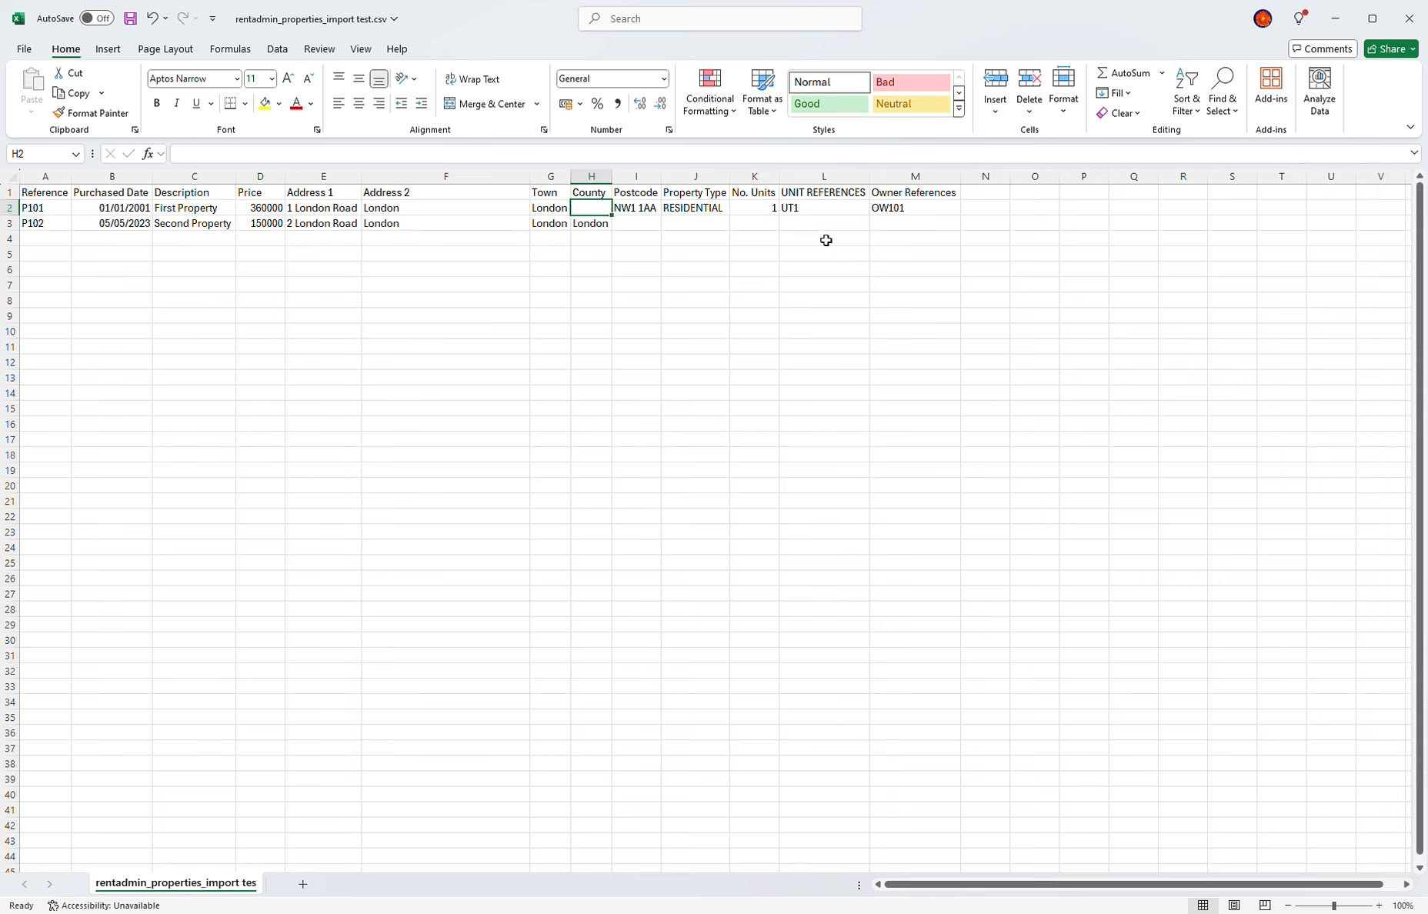
pyautogui.write('London')
pyautogui.press('Return')
# Step: Complete row 3 with postcode NW11BB, RESIDENTIAL, 1 unit UT2, owner OW101
pyautogui.press('Tab')
pyautogui.write('NW11BB')
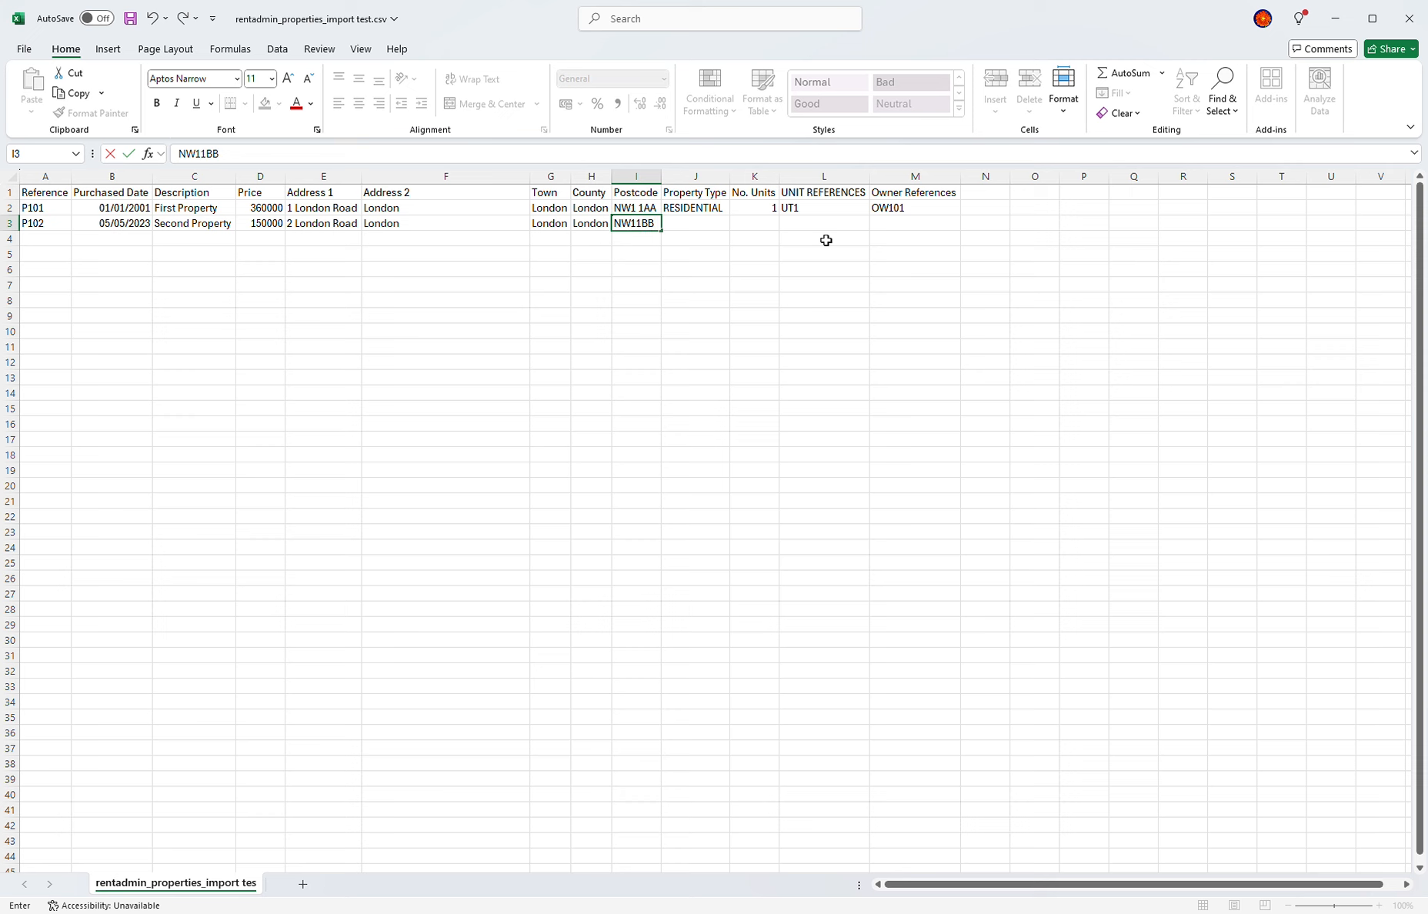
pyautogui.press('Tab')
pyautogui.write('RESIDENTIAL')
pyautogui.press('Tab')
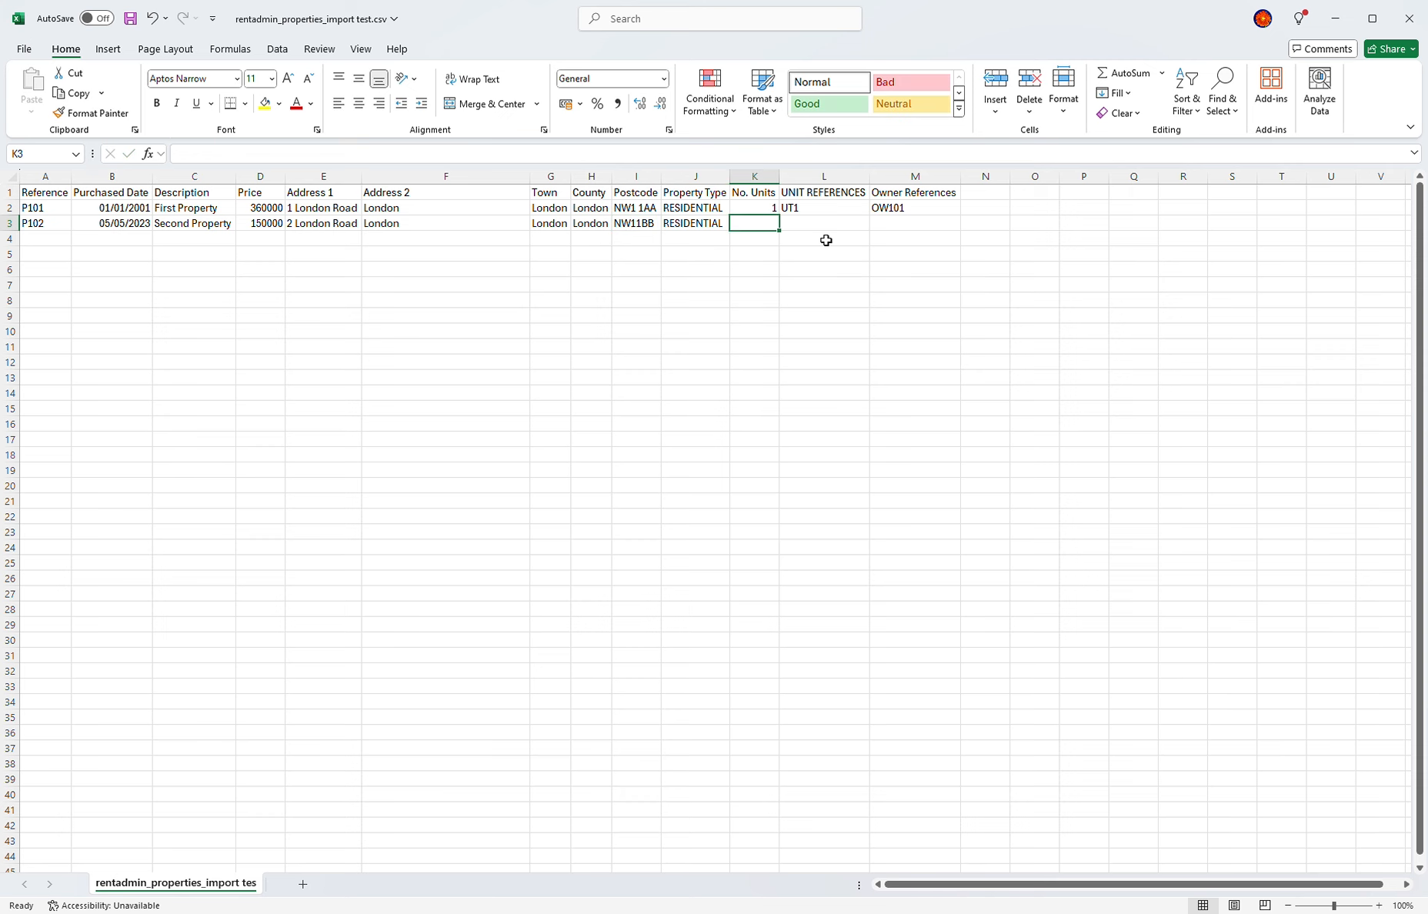
pyautogui.write('1')
pyautogui.press('Tab')
pyautogui.write('UT2')
pyautogui.press('Tab')
pyautogui.write('OW101')
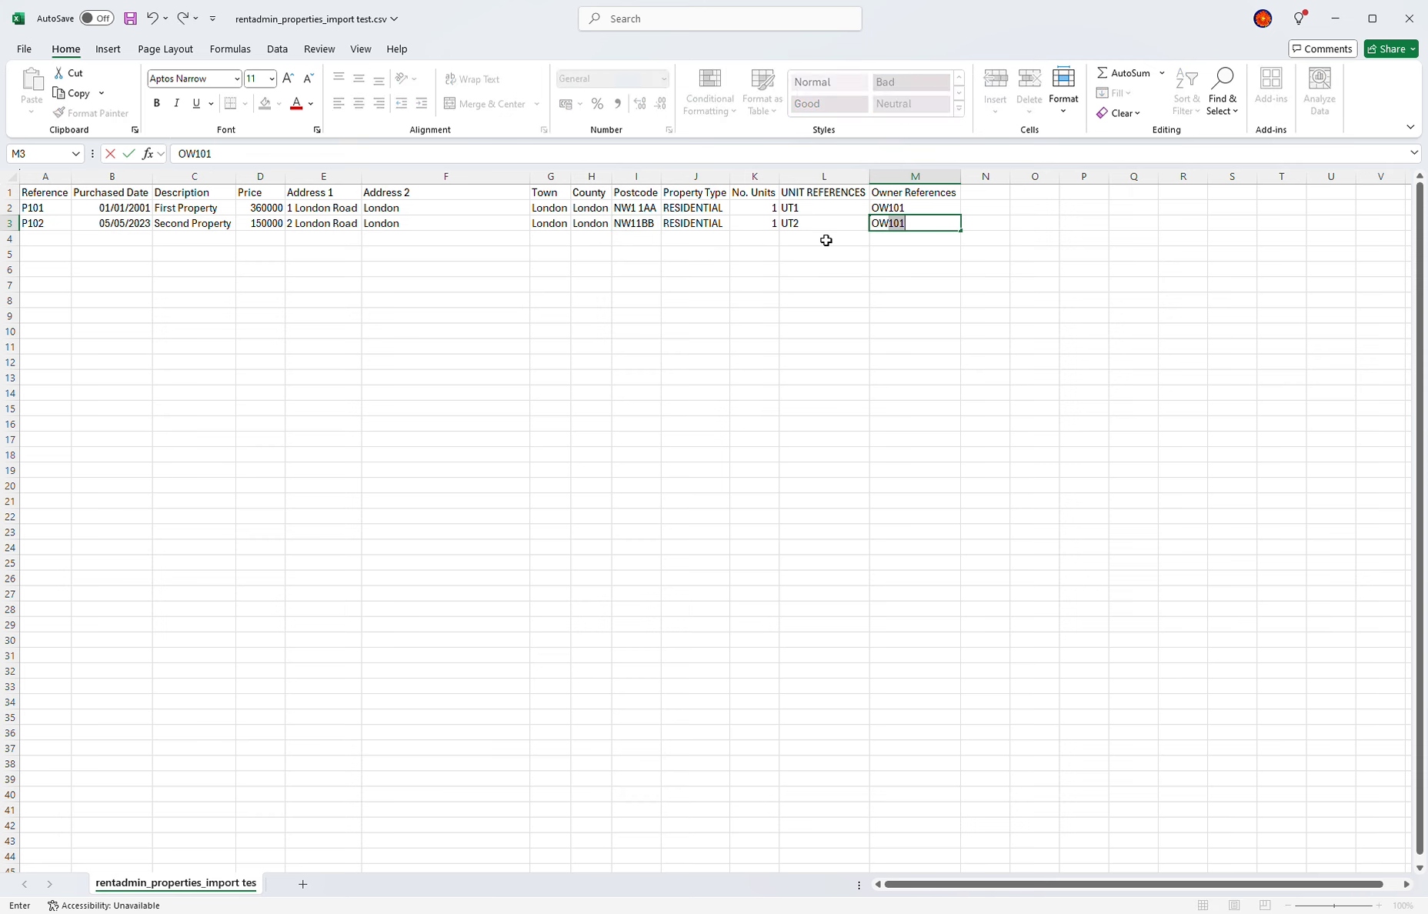
pyautogui.press('Return')
# Step: Start row 4 with P103, 05/06/2024, Third Property, 95000, 3 London Road, London, London
pyautogui.press('Left')
pyautogui.press('Left')
pyautogui.press('Left')
pyautogui.press('Left')
pyautogui.press('Left')
pyautogui.press('Left')
pyautogui.press('Left')
pyautogui.write('P102')
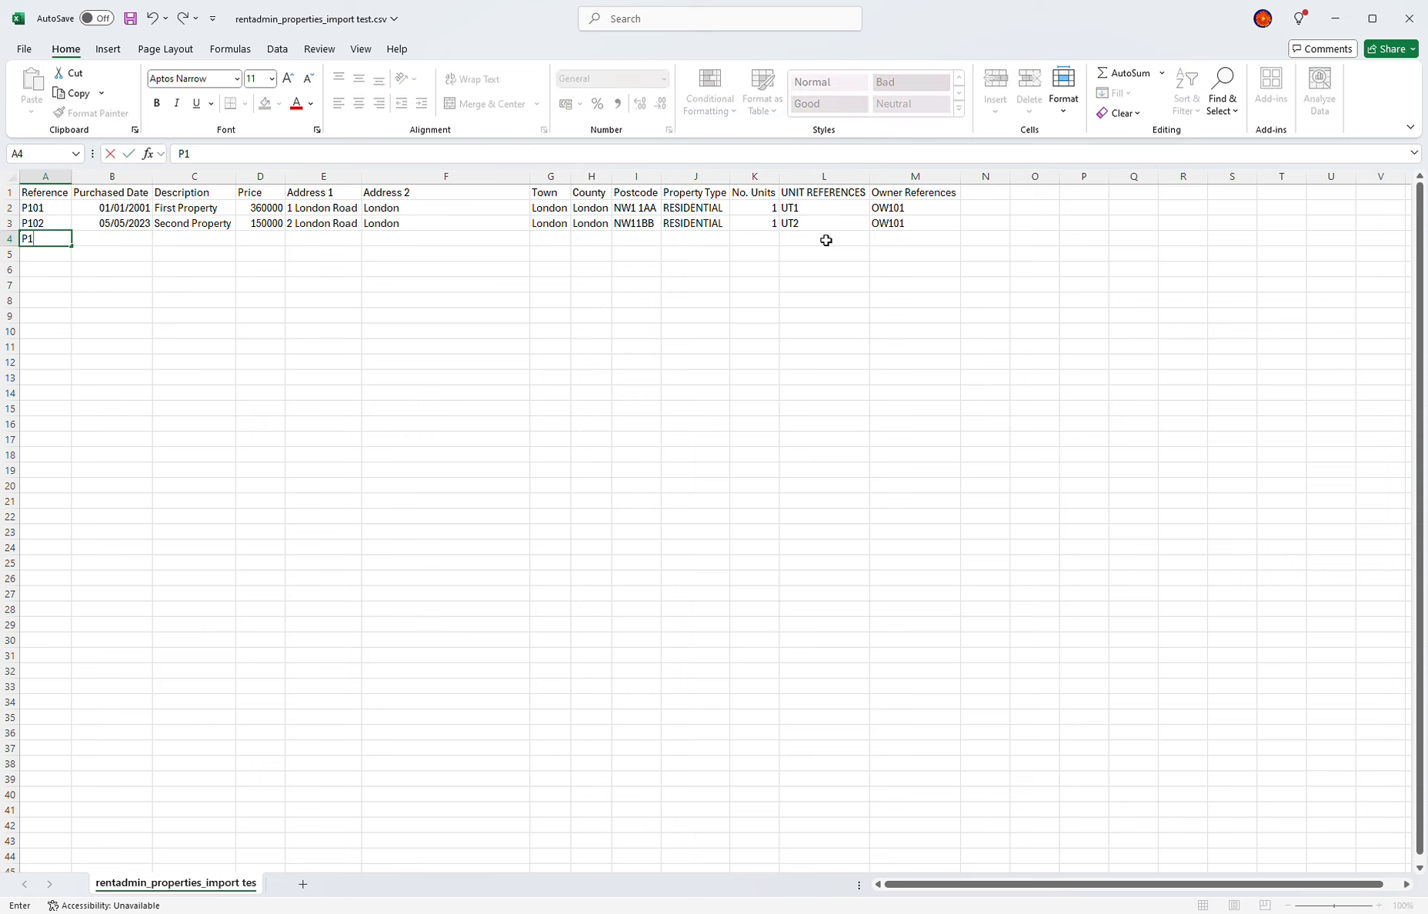
pyautogui.press('Tab')
pyautogui.press('Left')
pyautogui.write('P103')
pyautogui.press('Tab')
pyautogui.write('05/06/2024')
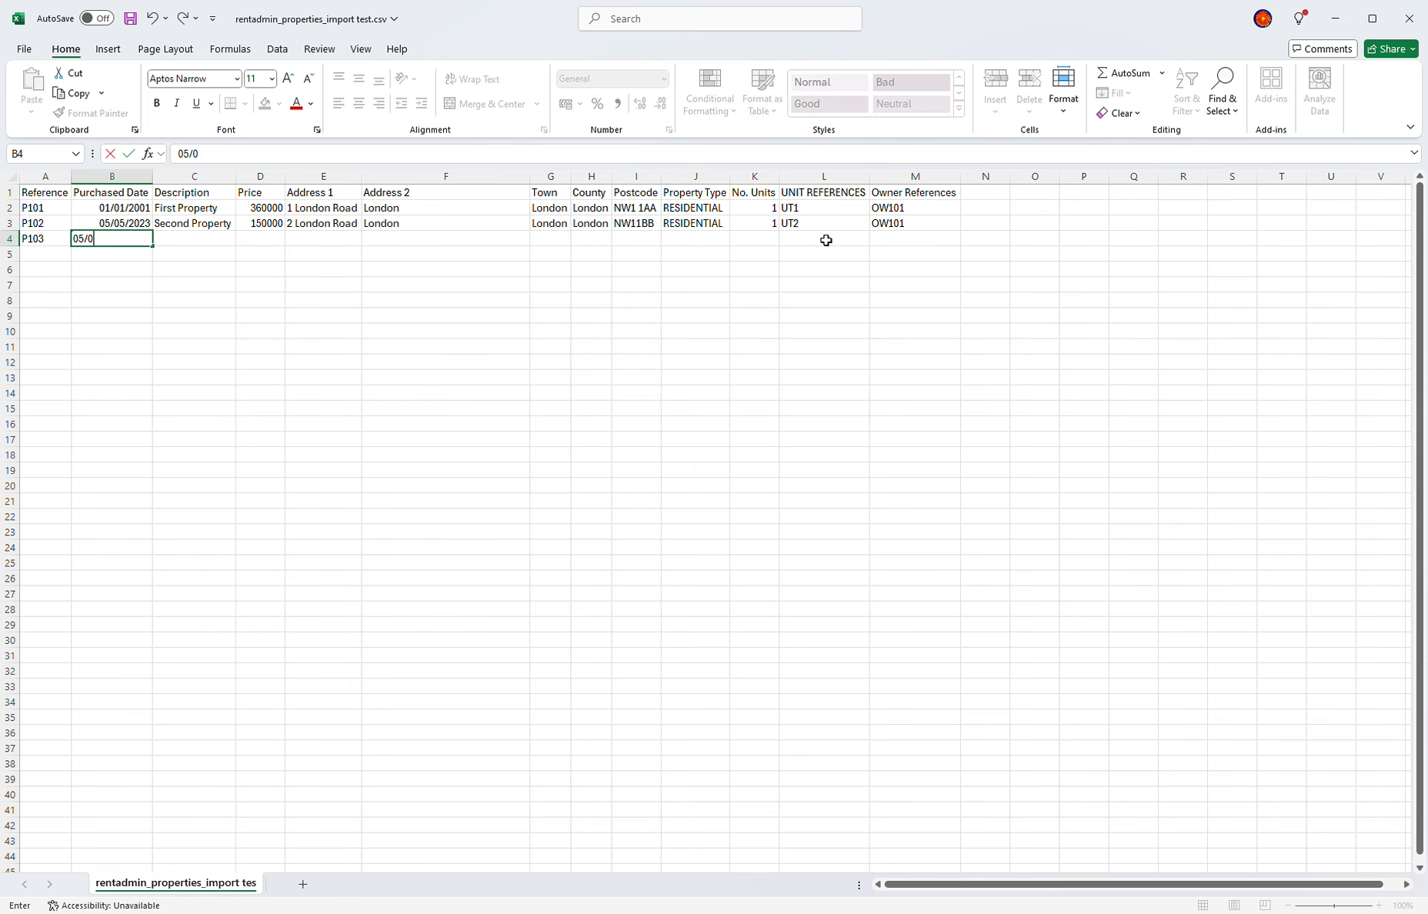
pyautogui.press('Tab')
pyautogui.write('Third Property')
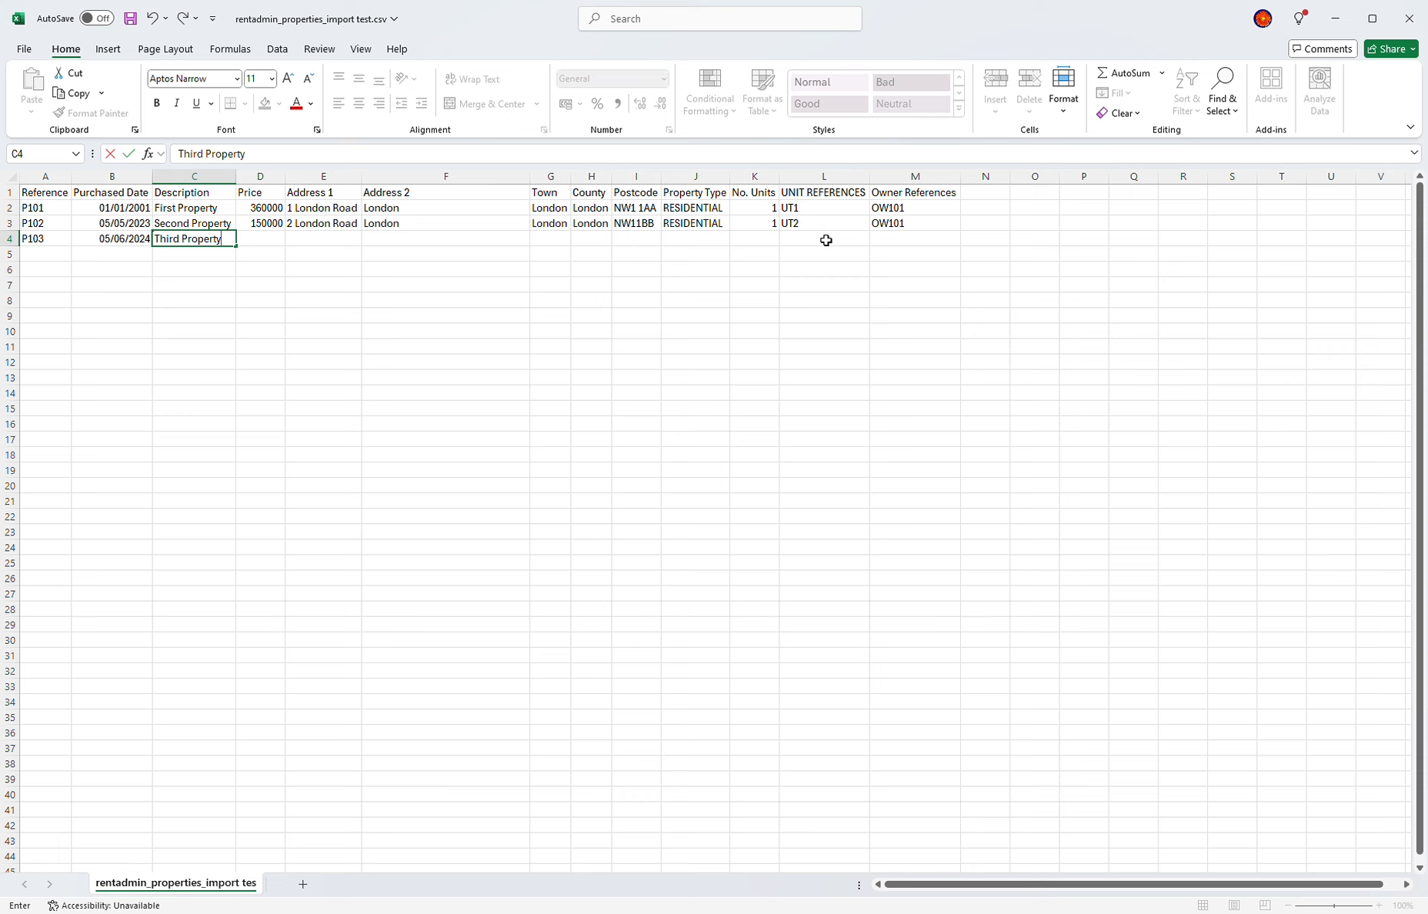
pyautogui.press('Tab')
pyautogui.write('95000')
pyautogui.press('Tab')
pyautogui.write('3 London Road')
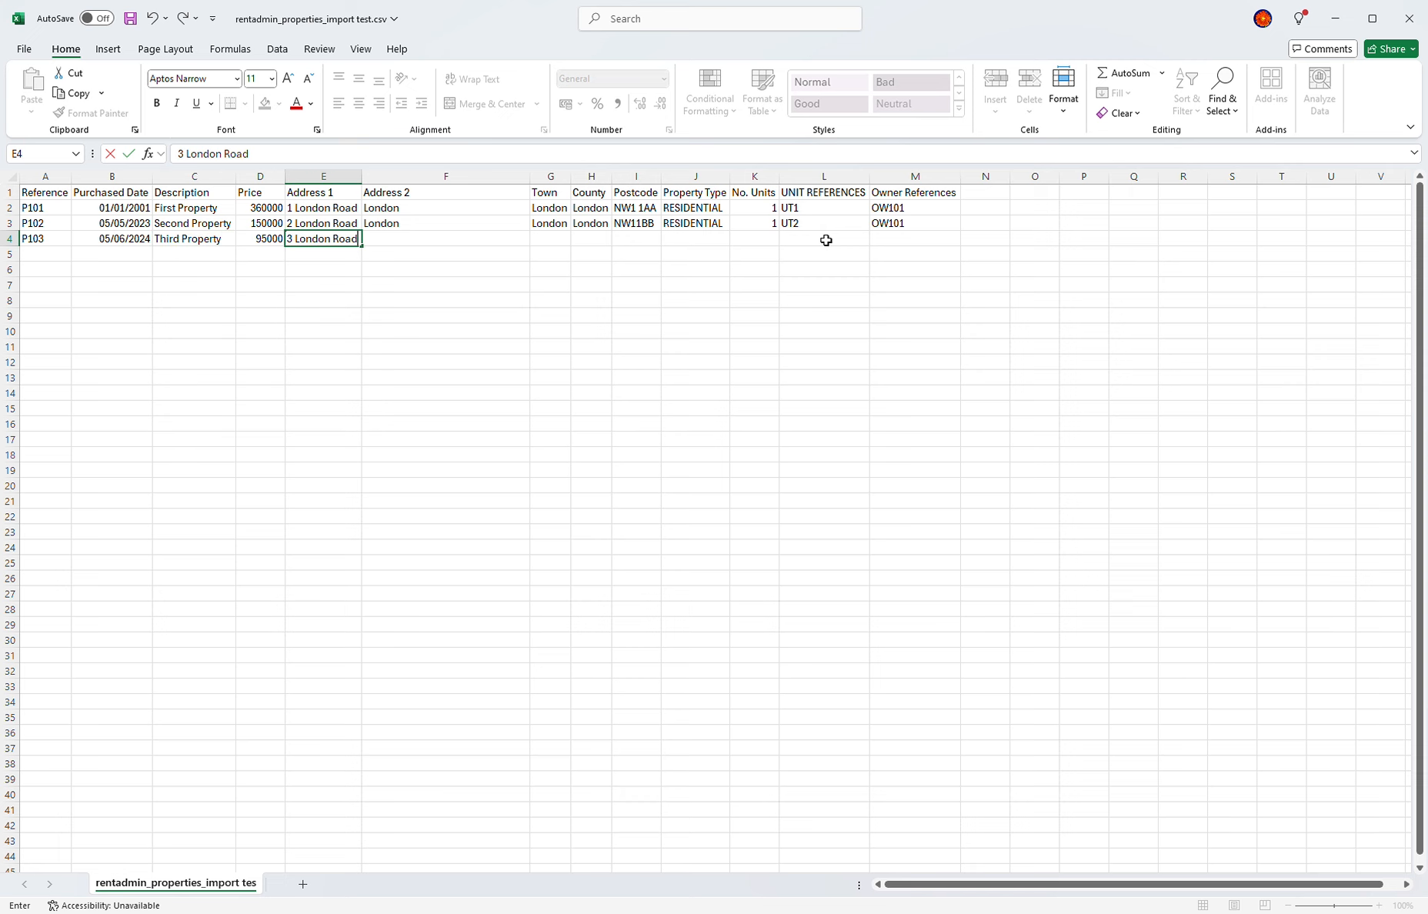
pyautogui.press('Tab')
pyautogui.write('L')
pyautogui.press('Tab')
pyautogui.write('London')
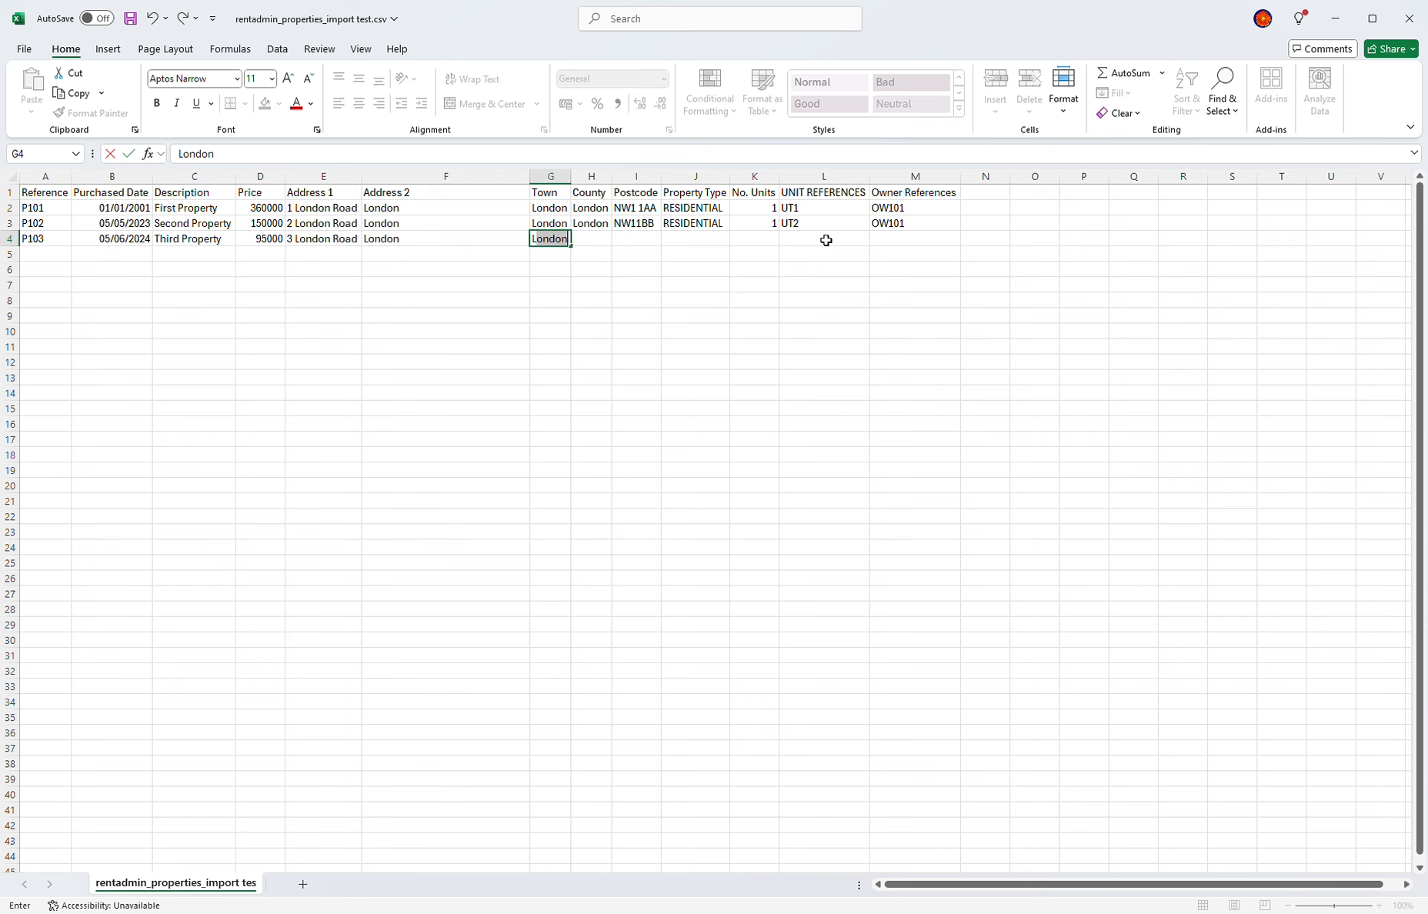
pyautogui.press('Tab')
# Step: Finish row 4: county London, NW11CC, RESIDENTIAL, 3 units UT3,UT4,UT5, owner OW102, and save
pyautogui.write('London')
pyautogui.press('Tab')
pyautogui.write('NW11CC')
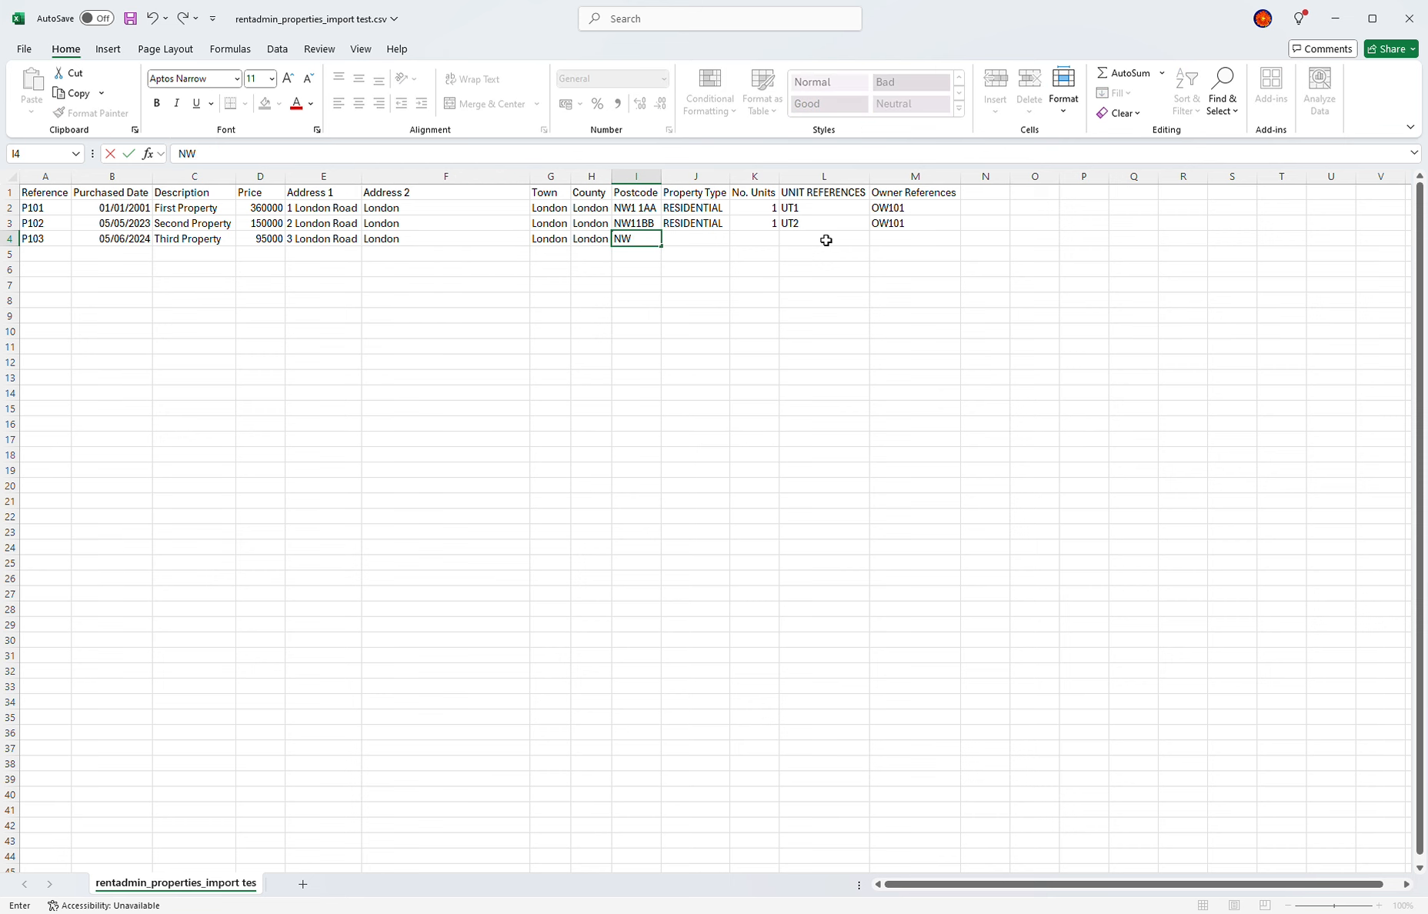
pyautogui.press('Tab')
pyautogui.write('R')
pyautogui.press('Tab')
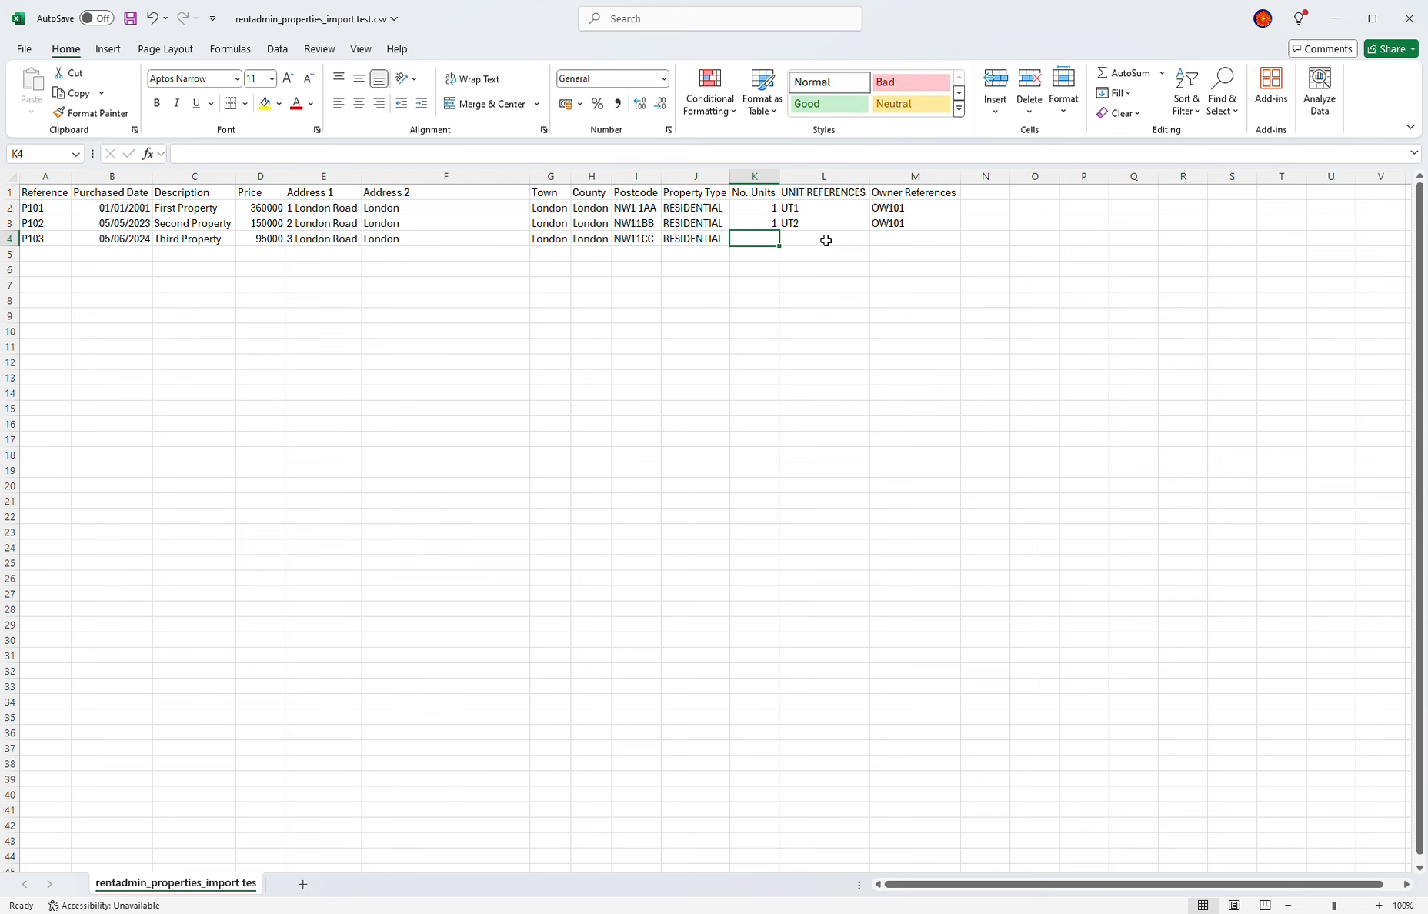
pyautogui.write('1')
pyautogui.press('Tab')
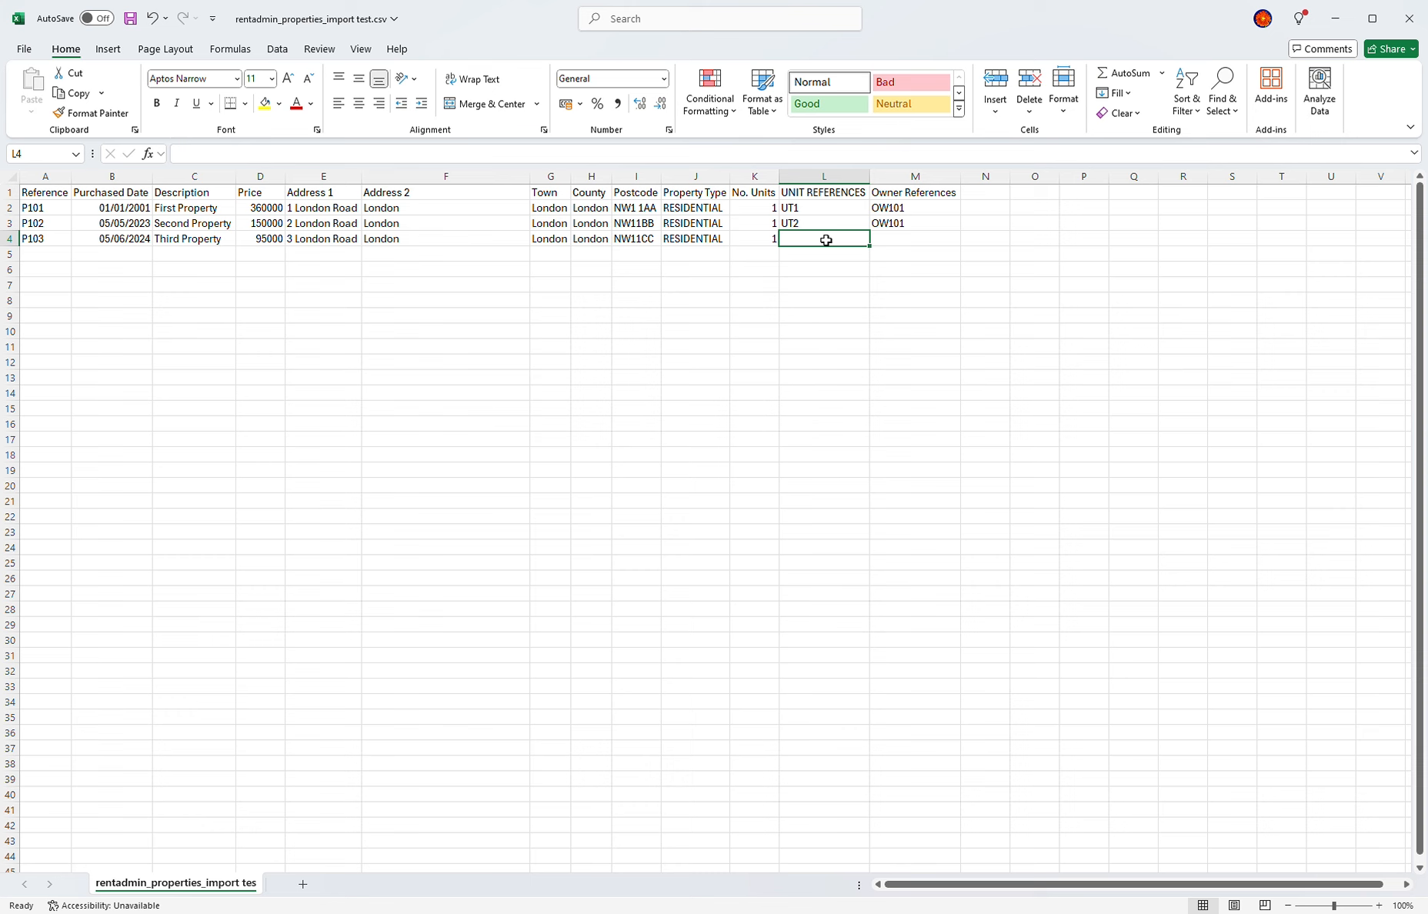
pyautogui.hotkey('shift', 'Tab')
pyautogui.write('3')
pyautogui.press('Tab')
pyautogui.write('UT3,UT4,UT5')
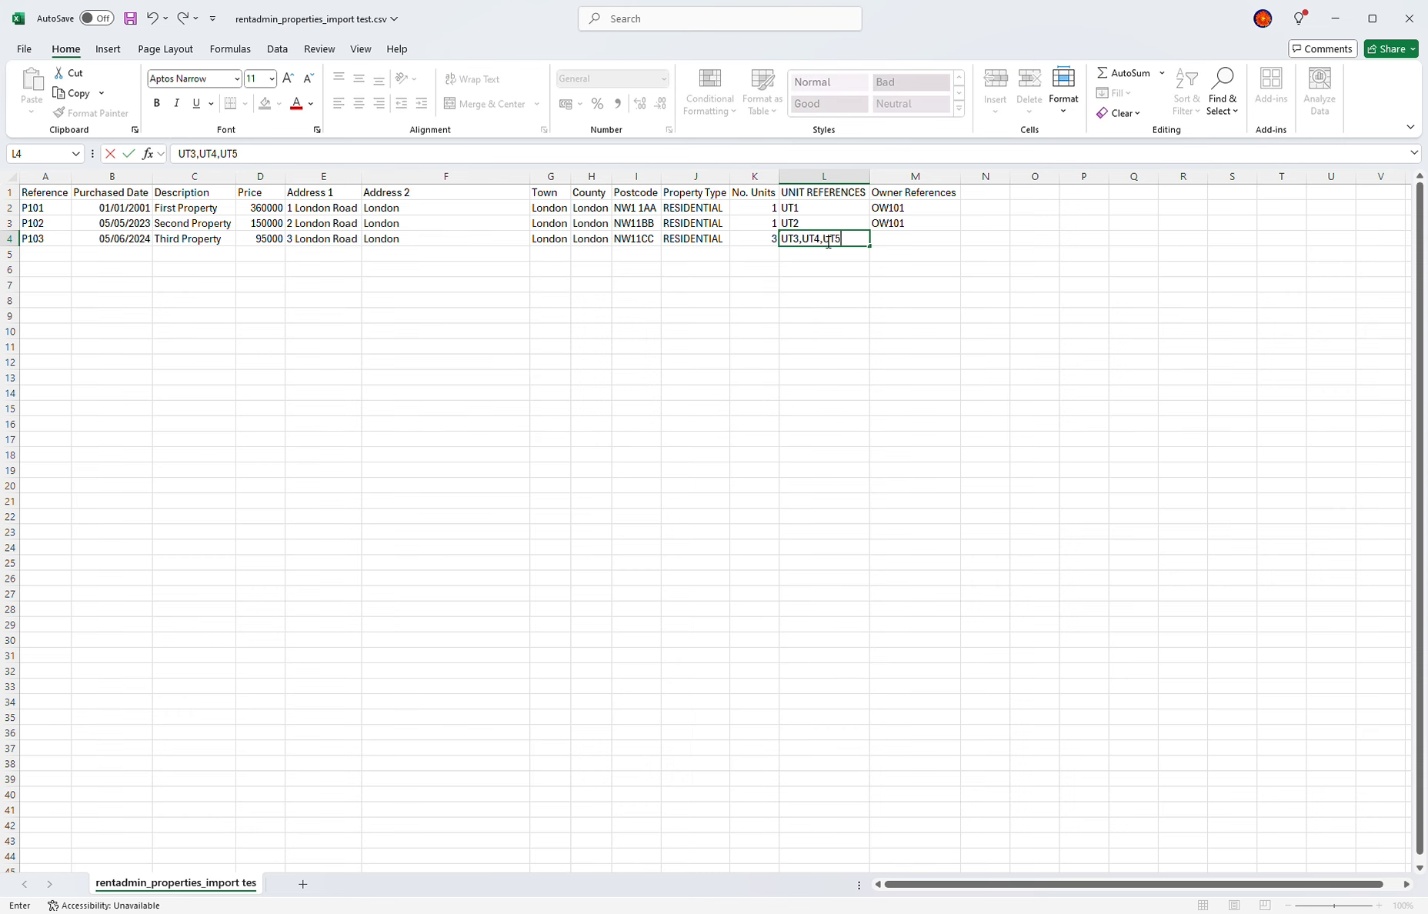
pyautogui.press('Tab')
pyautogui.write('OW')
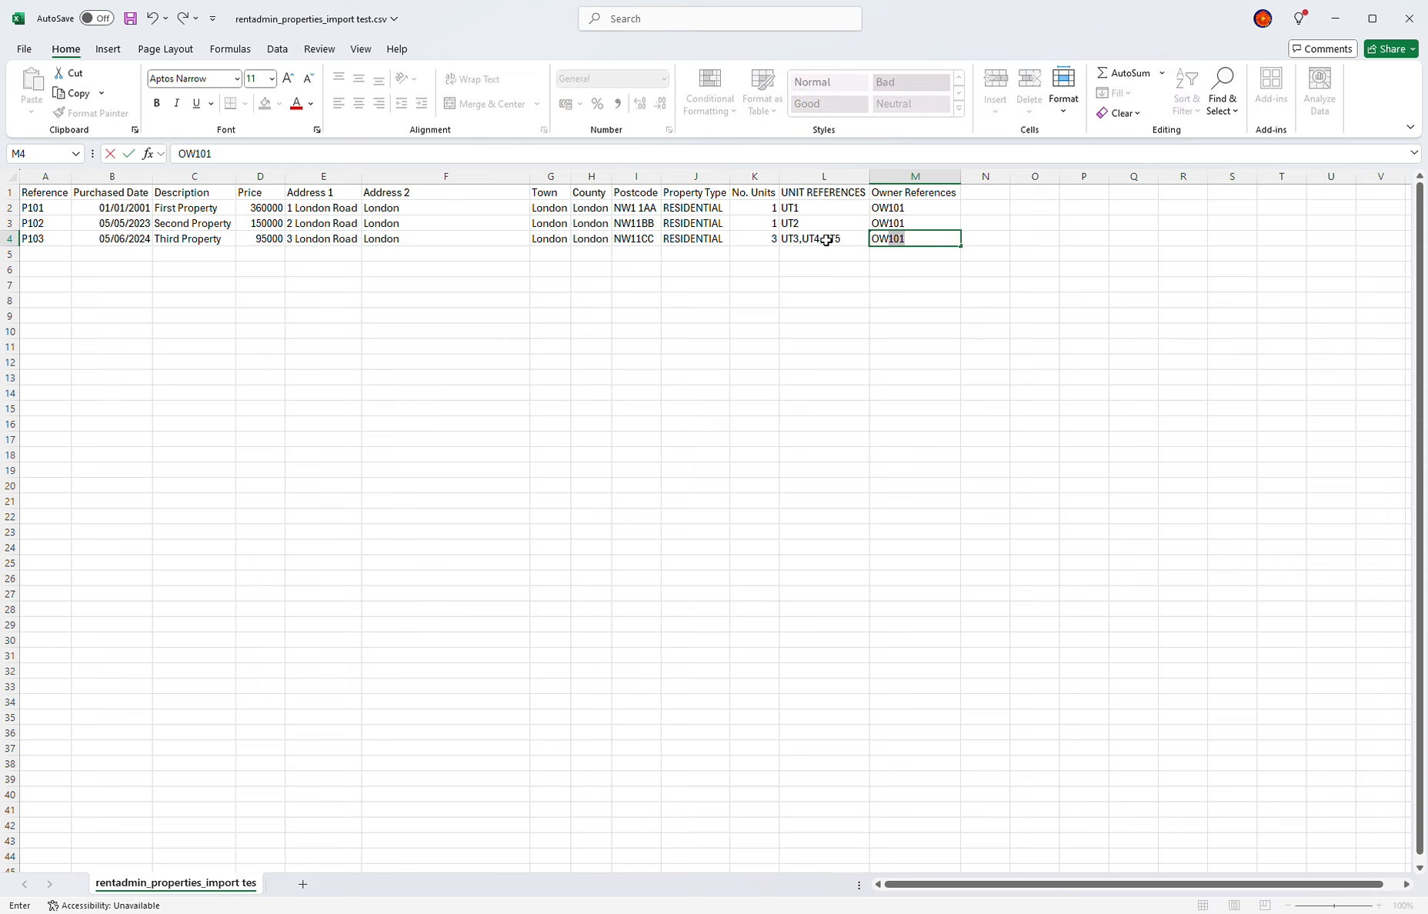
pyautogui.write('102')
pyautogui.press('Return')
pyautogui.hotkey('ctrl', 's')
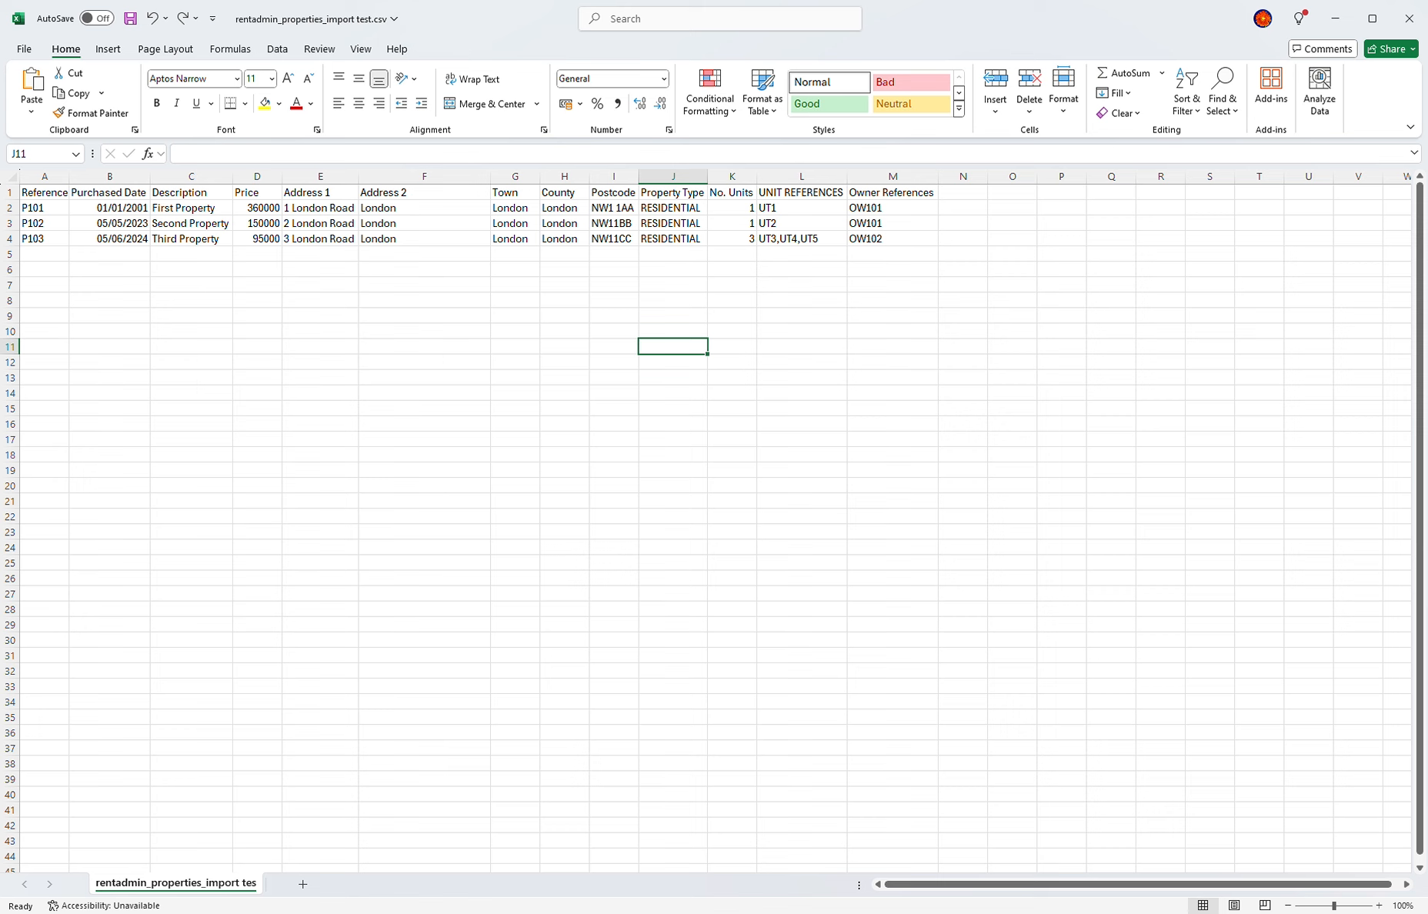
# Step: Replace the postcodes with NE6 3BR, BR7 5AY and FY6 8JE, then save the CSV
pyautogui.hotkey('alt', 'Tab')
pyautogui.click(623, 212)
pyautogui.write('NE6 3BR')
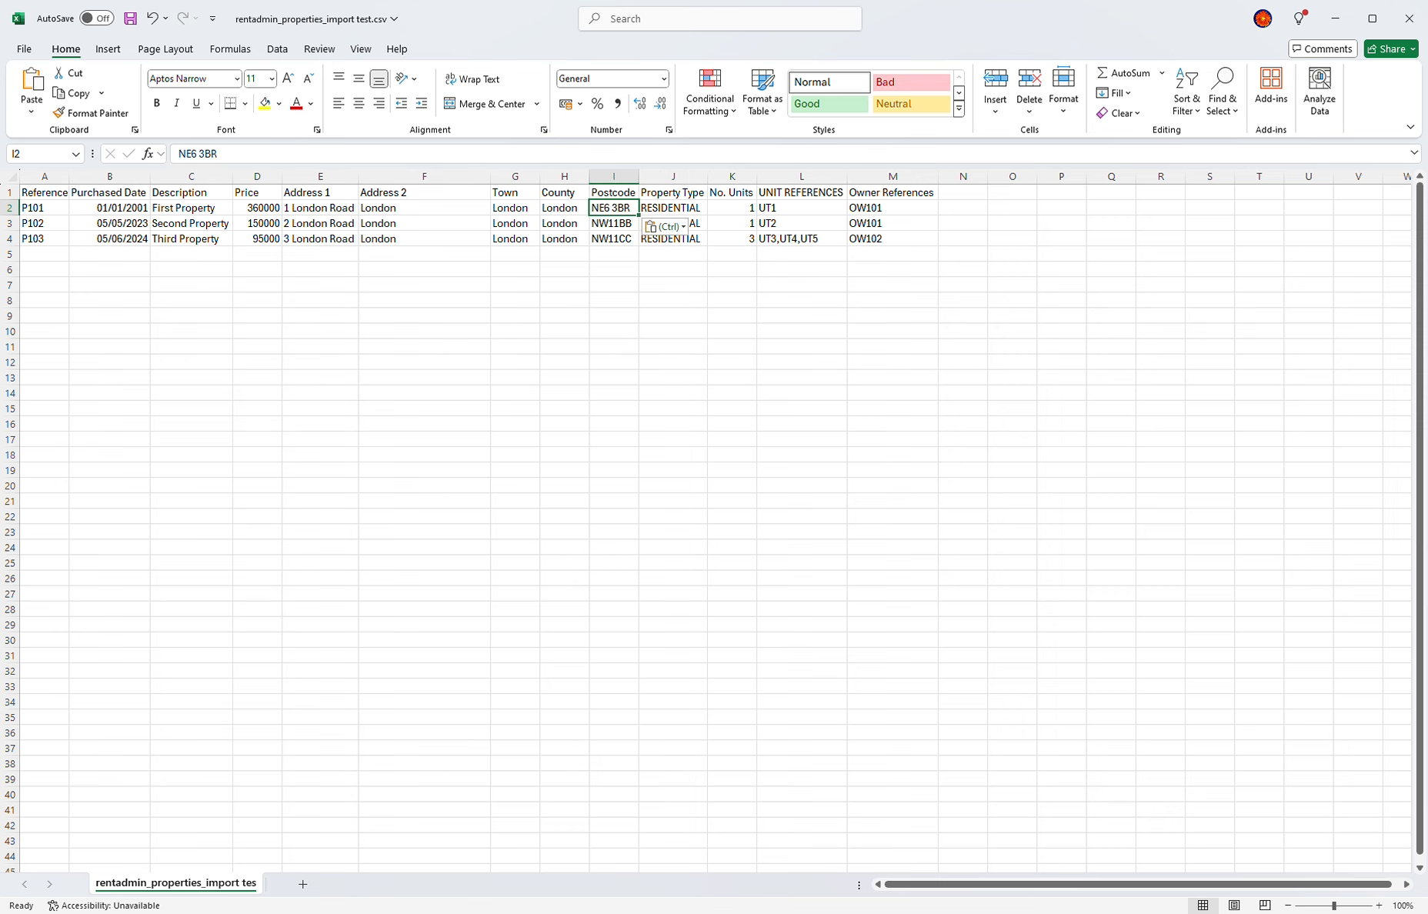
pyautogui.press('Down')
pyautogui.write('BR7 5AY')
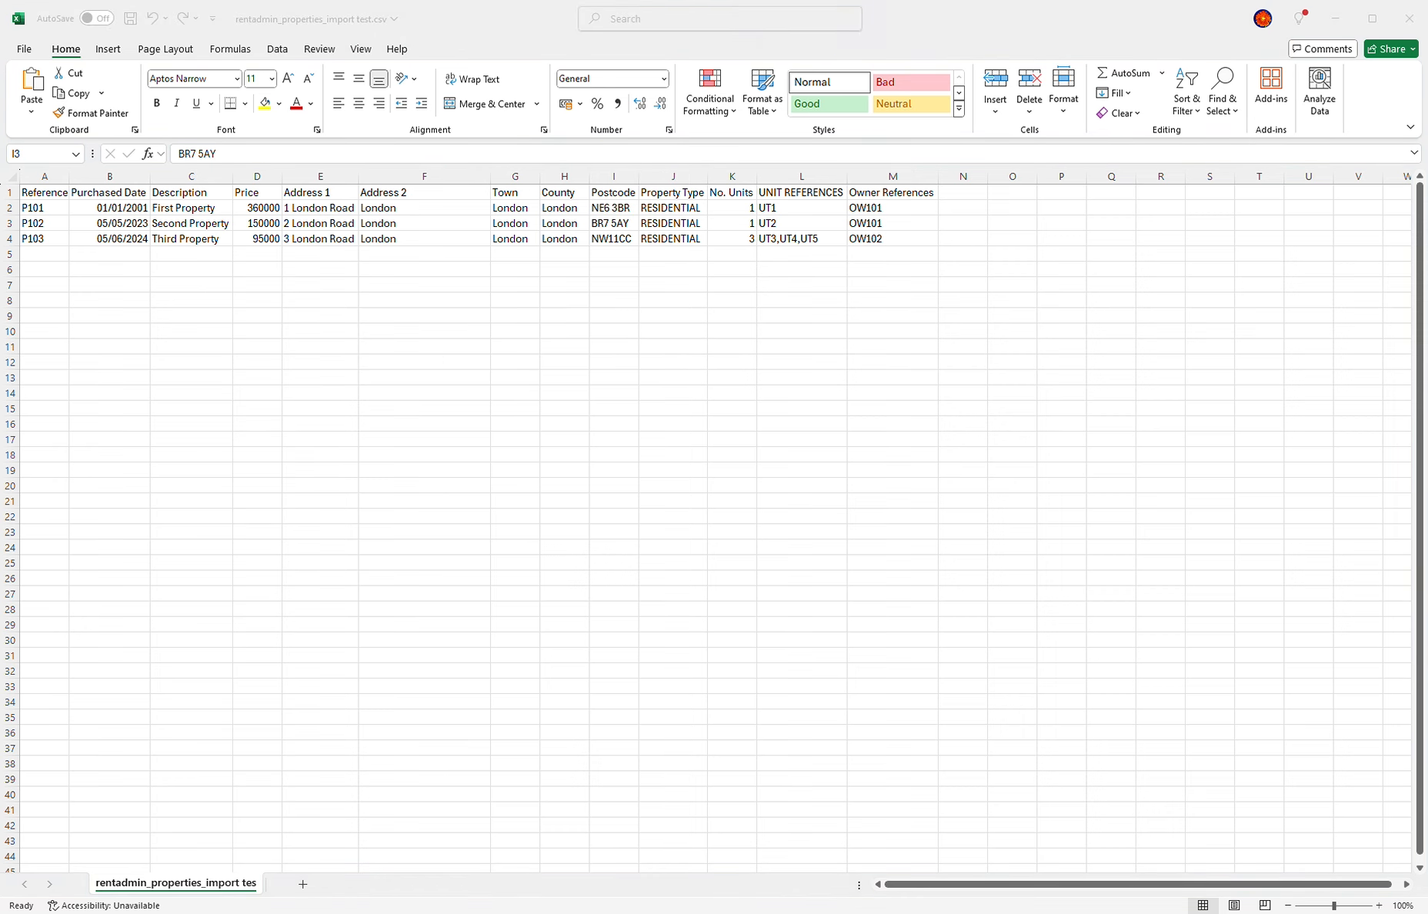
pyautogui.press('Down')
pyautogui.write('FY6 8JE')
pyautogui.hotkey('ctrl', 's')
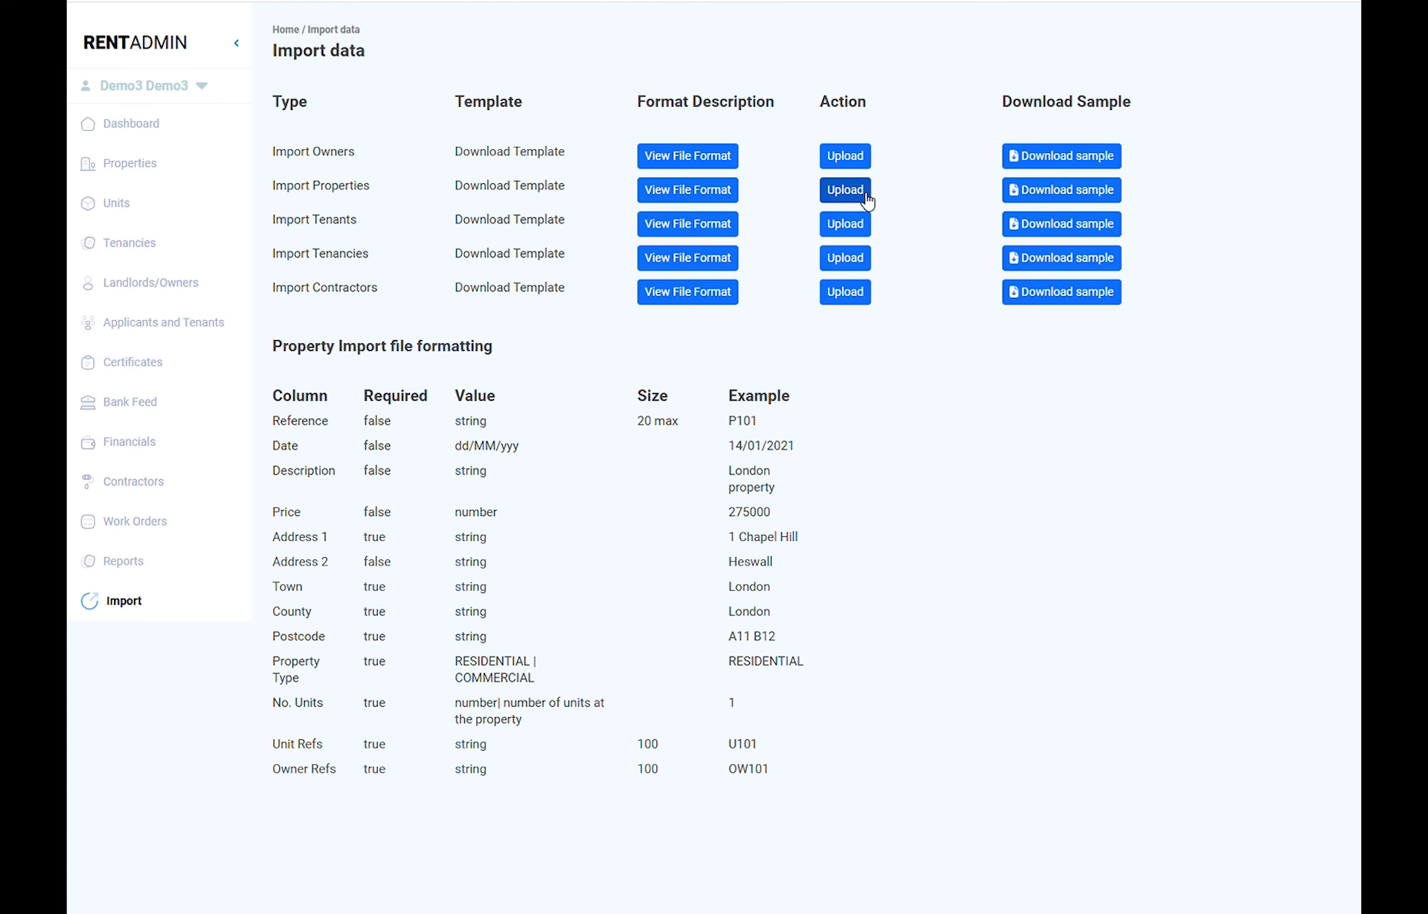
# Step: Upload and import the properties import test CSV, confirming 3 records imported successfully
pyautogui.click(866, 194)
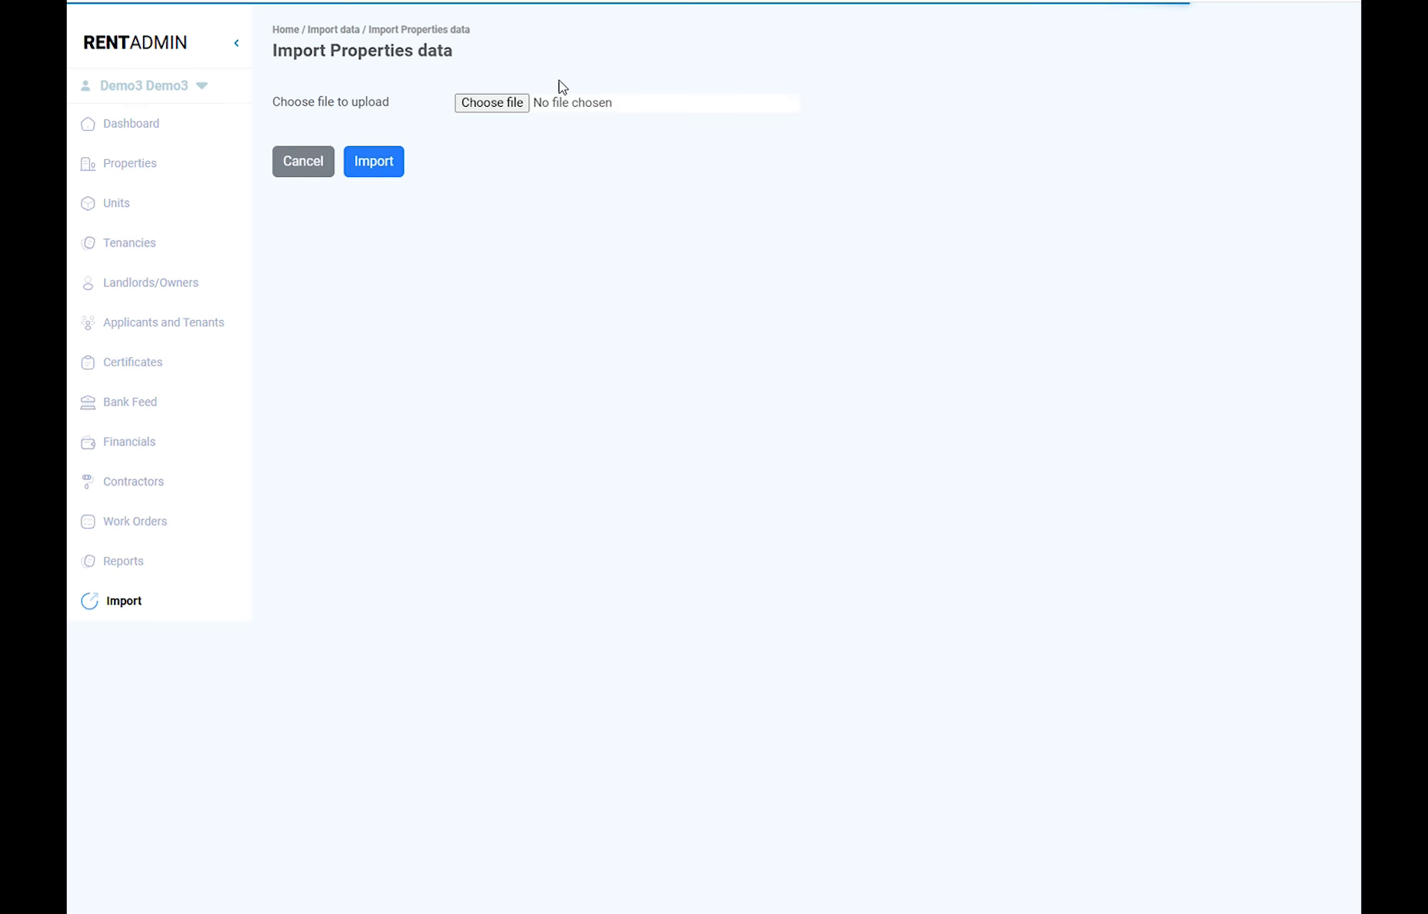
pyautogui.click(522, 104)
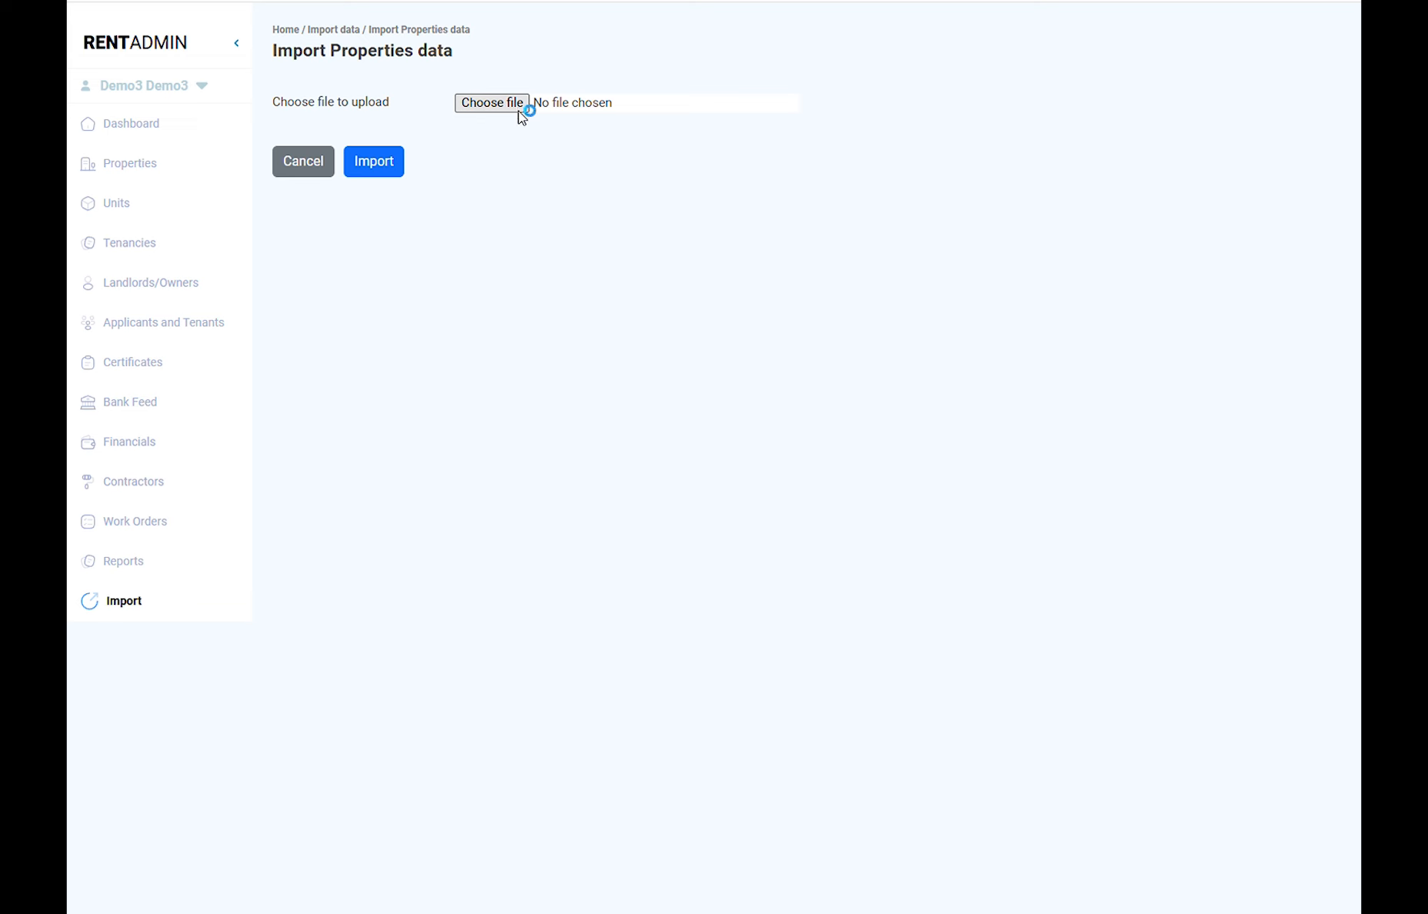
pyautogui.doubleClick(475, 89)
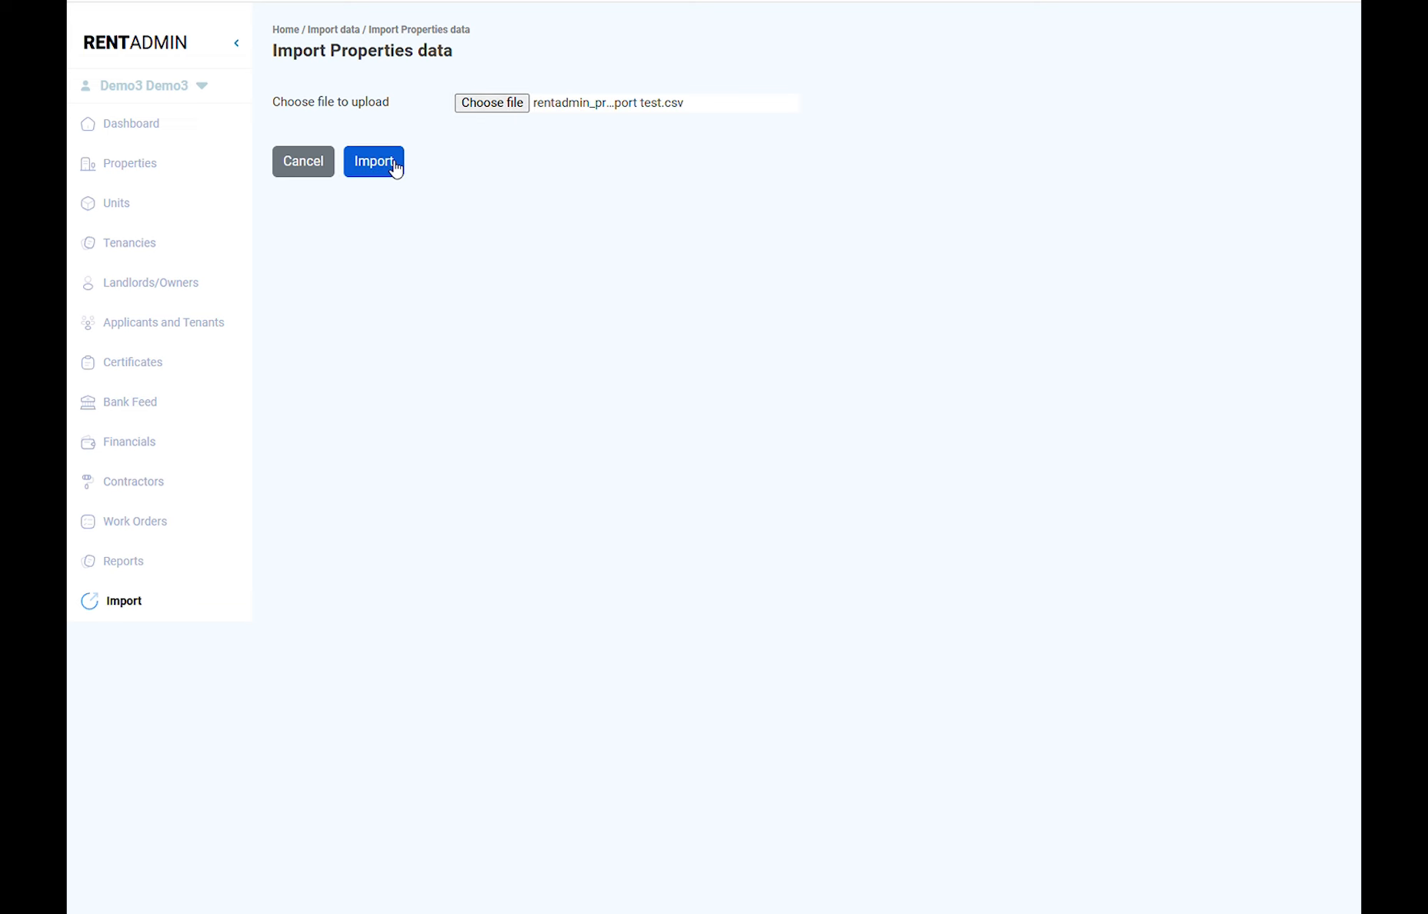
pyautogui.click(393, 166)
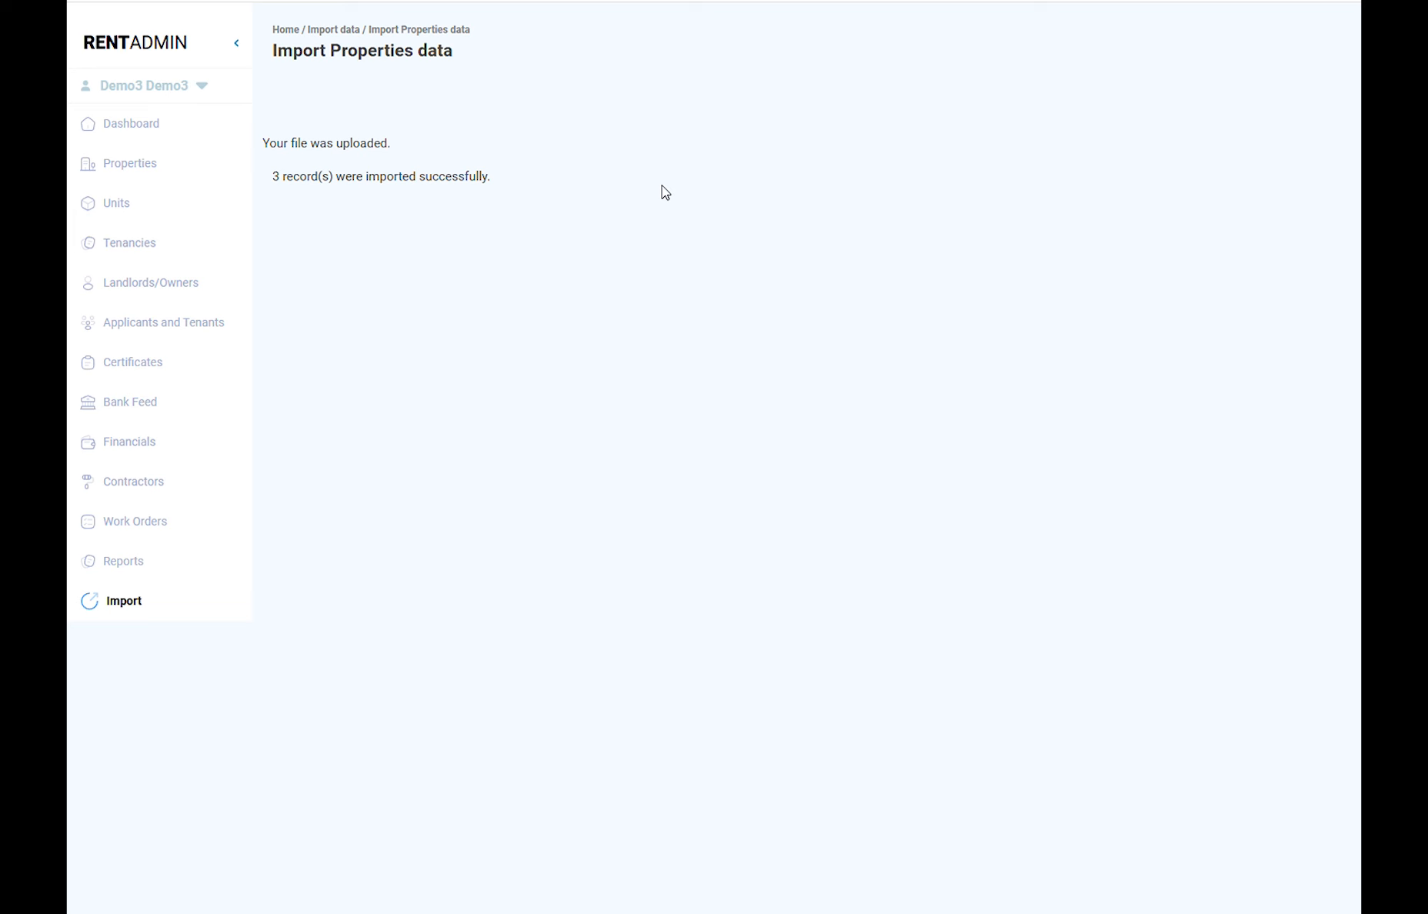
pyautogui.moveTo(494, 178); pyautogui.dragTo(258, 148)
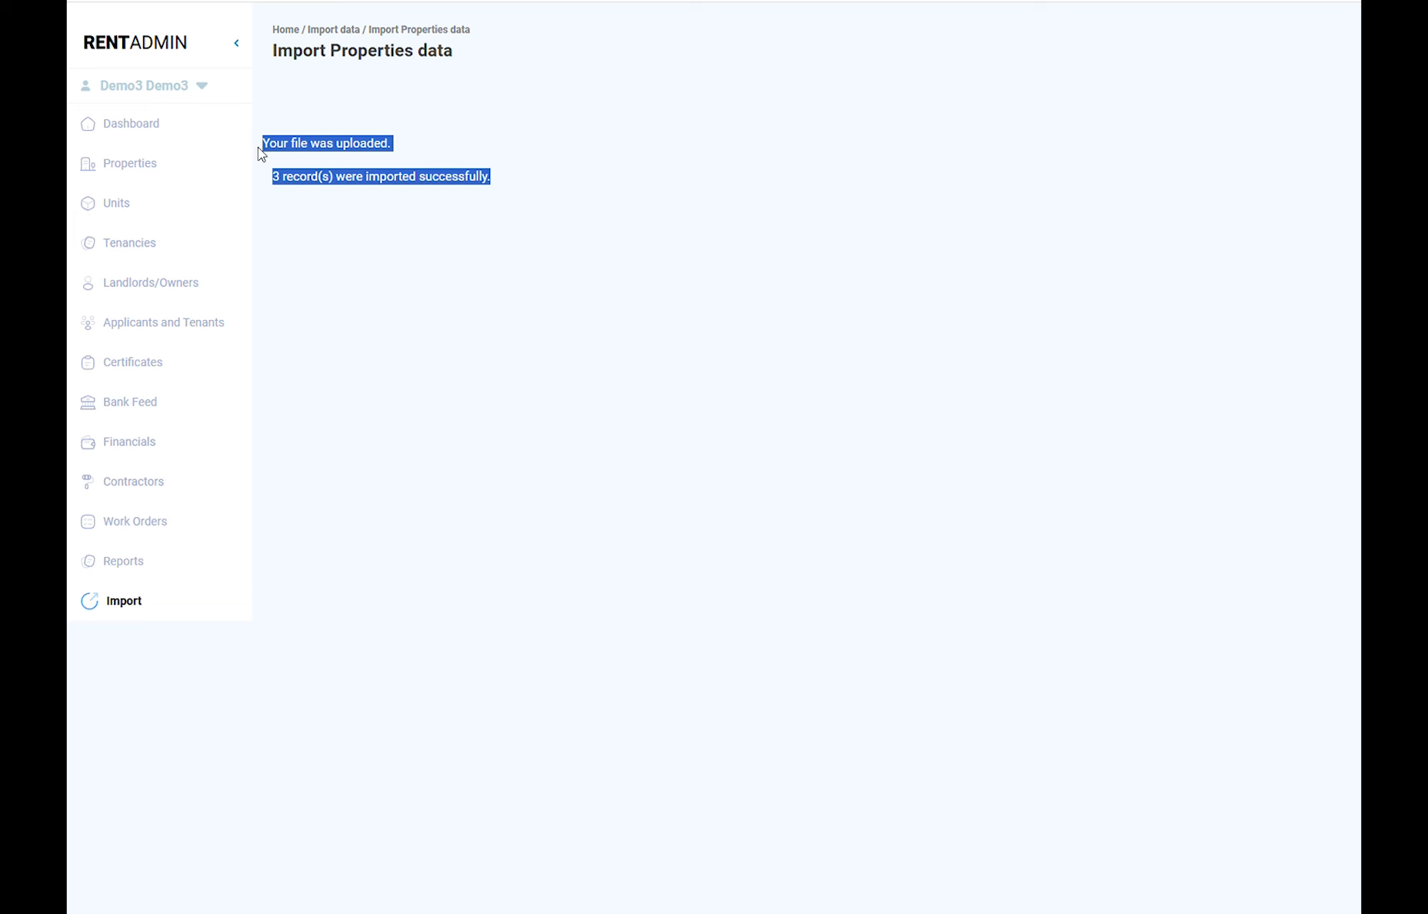
pyautogui.click(376, 248)
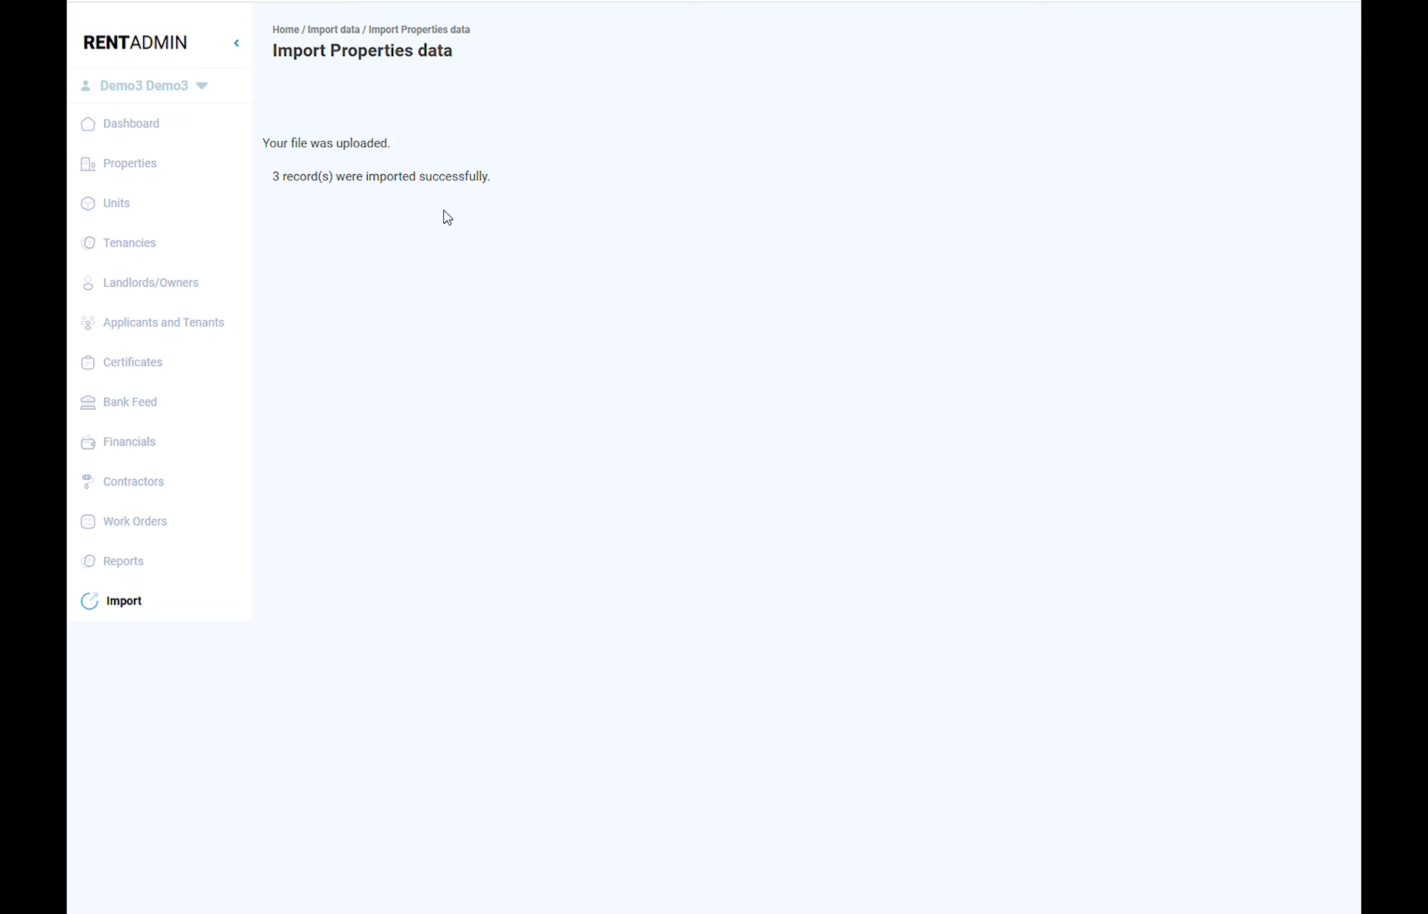
# Step: Check the dashboard stats, then view the Properties list with P101, P102 and P103
pyautogui.click(143, 137)
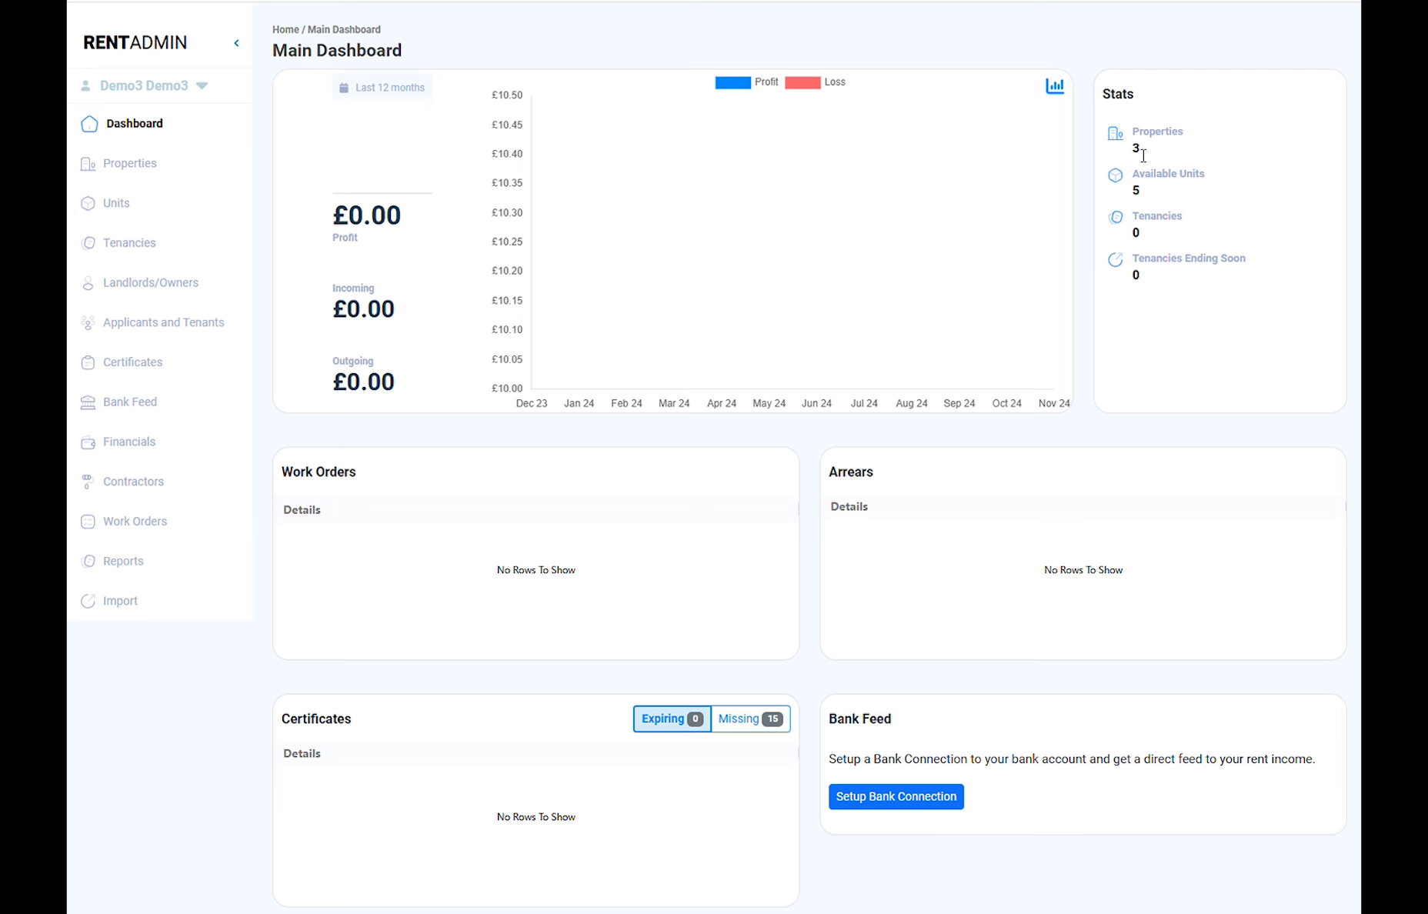
pyautogui.click(153, 166)
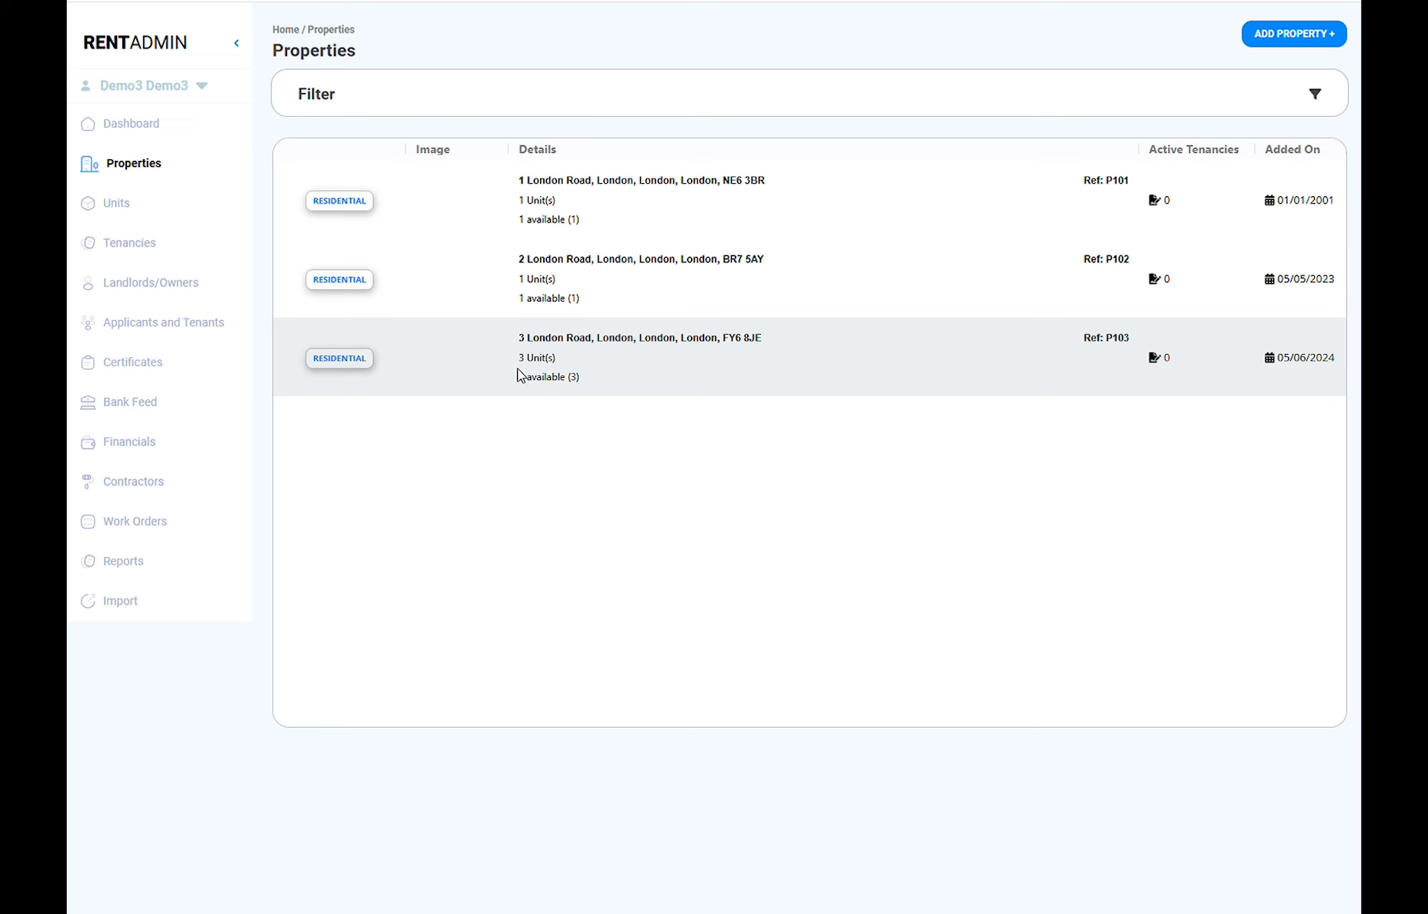
# Step: Open the 3 London Road property, review its edit form, then view its units
pyautogui.click(627, 359)
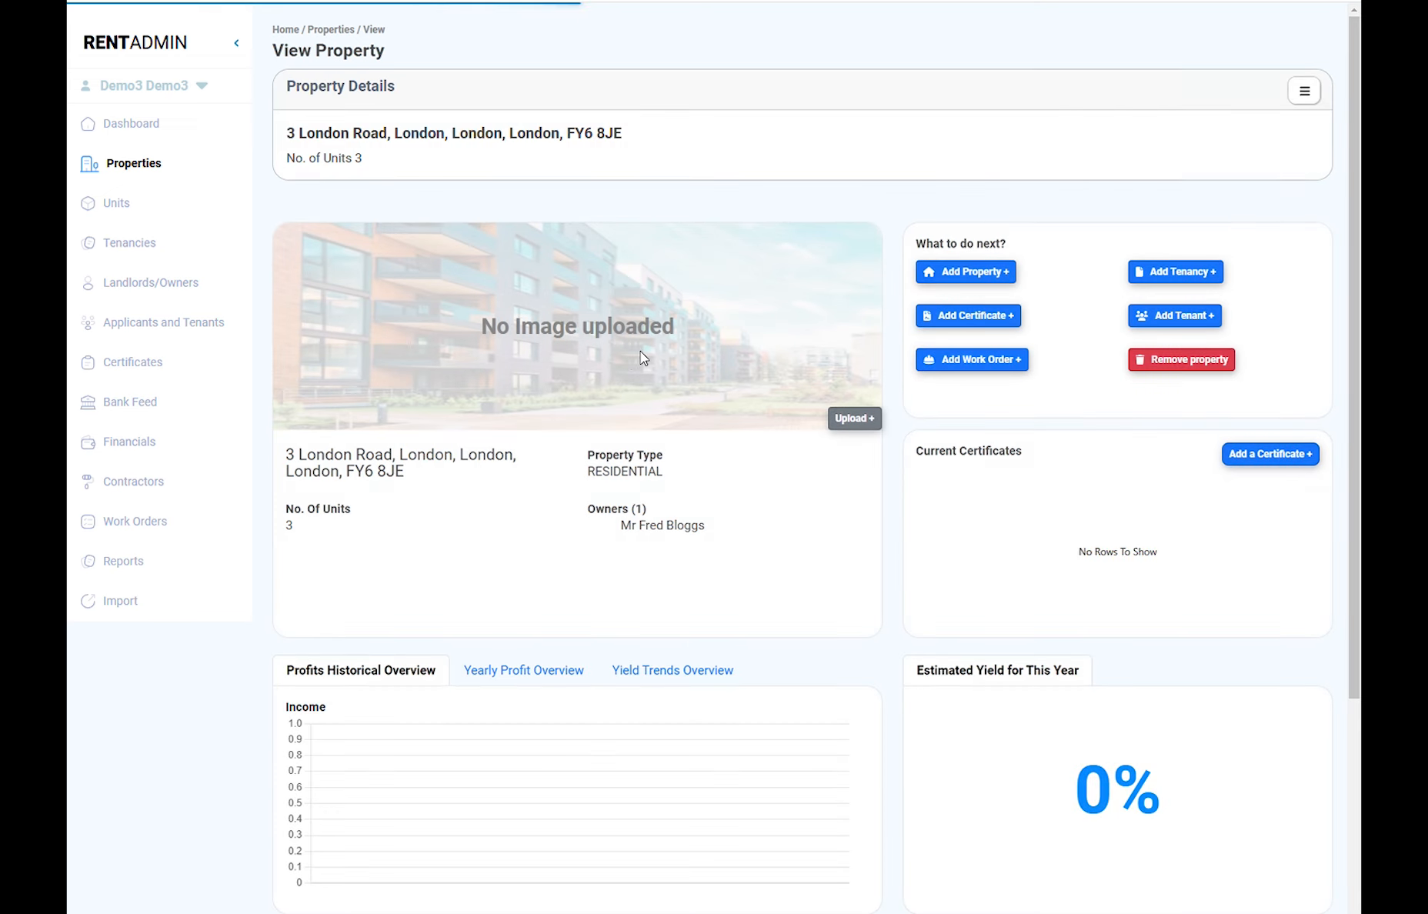
pyautogui.click(1306, 94)
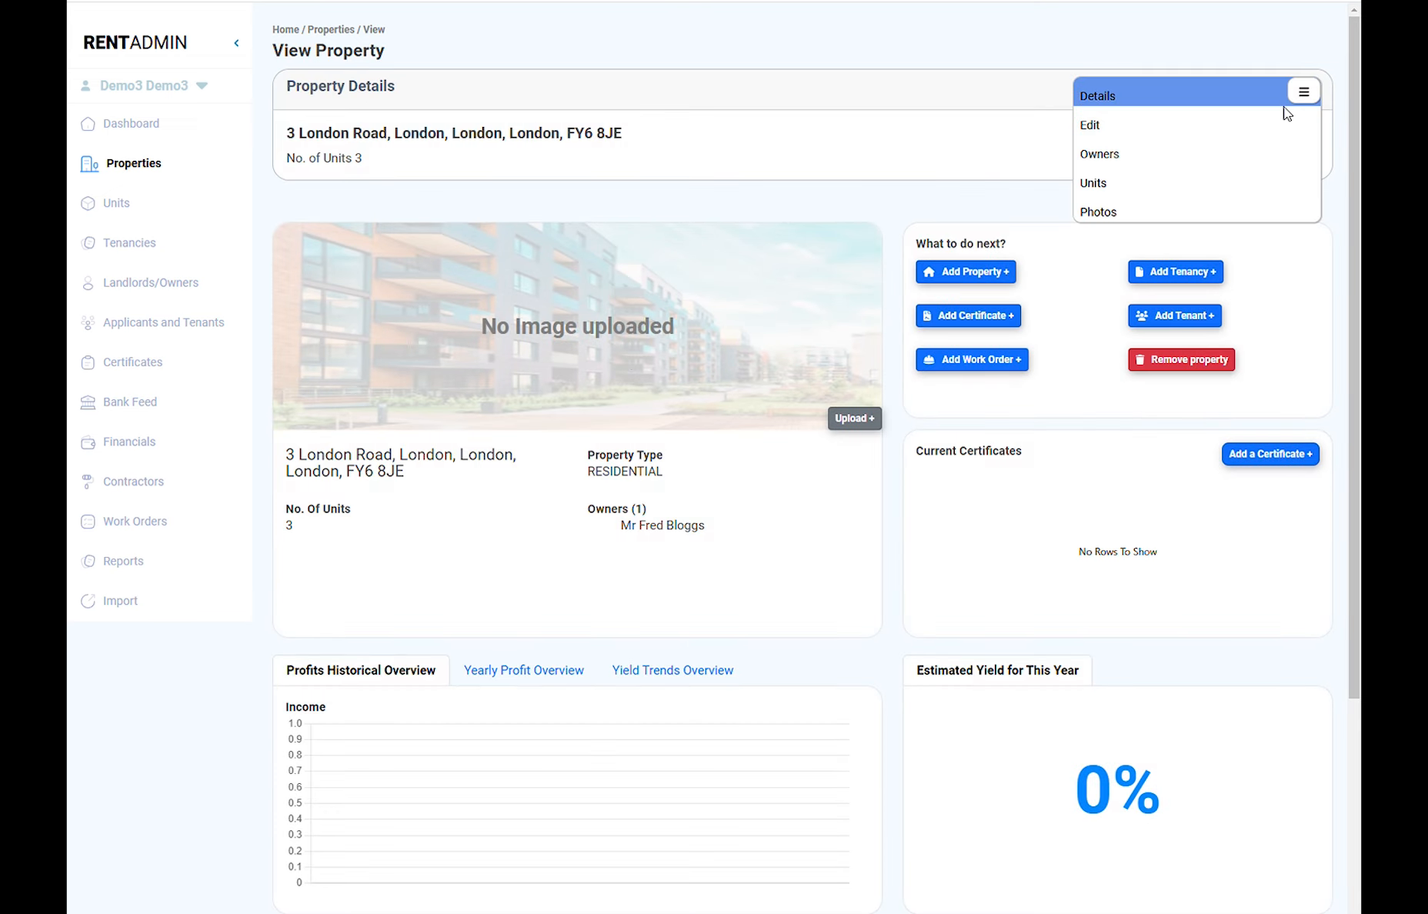
pyautogui.click(1192, 131)
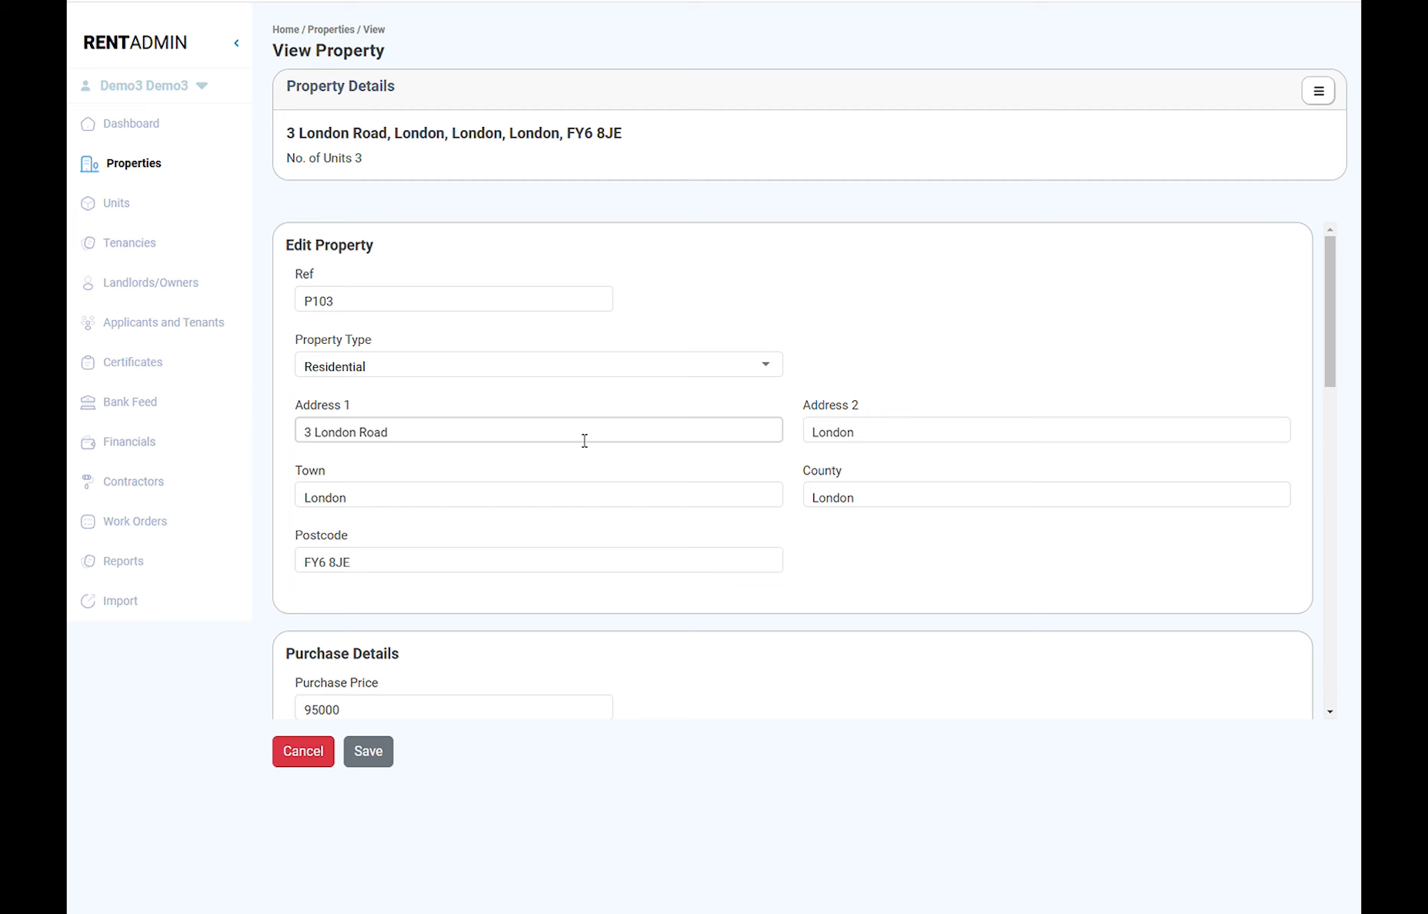
pyautogui.click(1318, 90)
pyautogui.click(1163, 181)
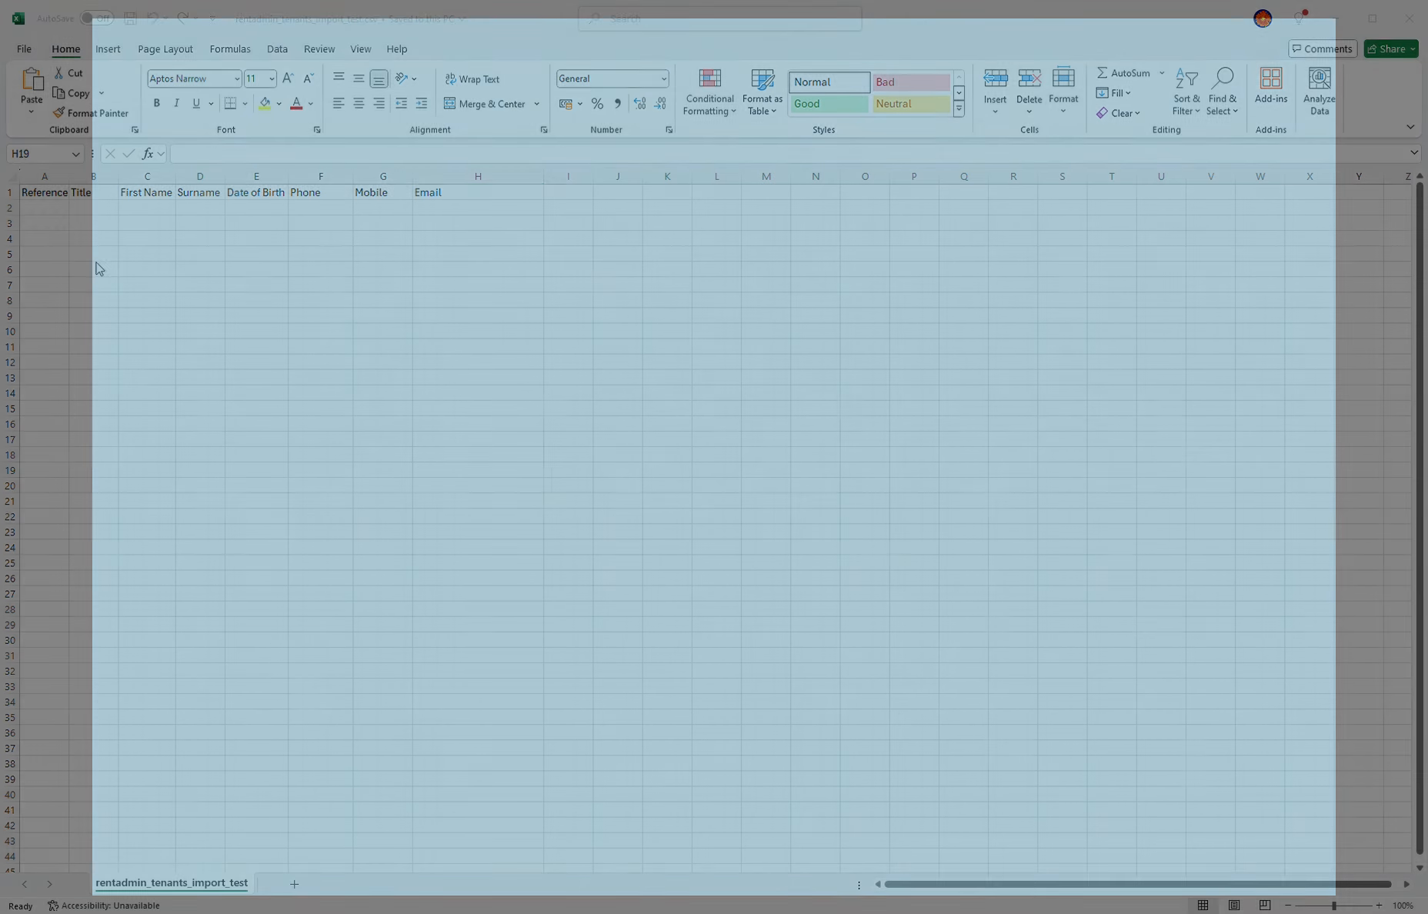
pyautogui.click(35, 208)
pyautogui.write('T101')
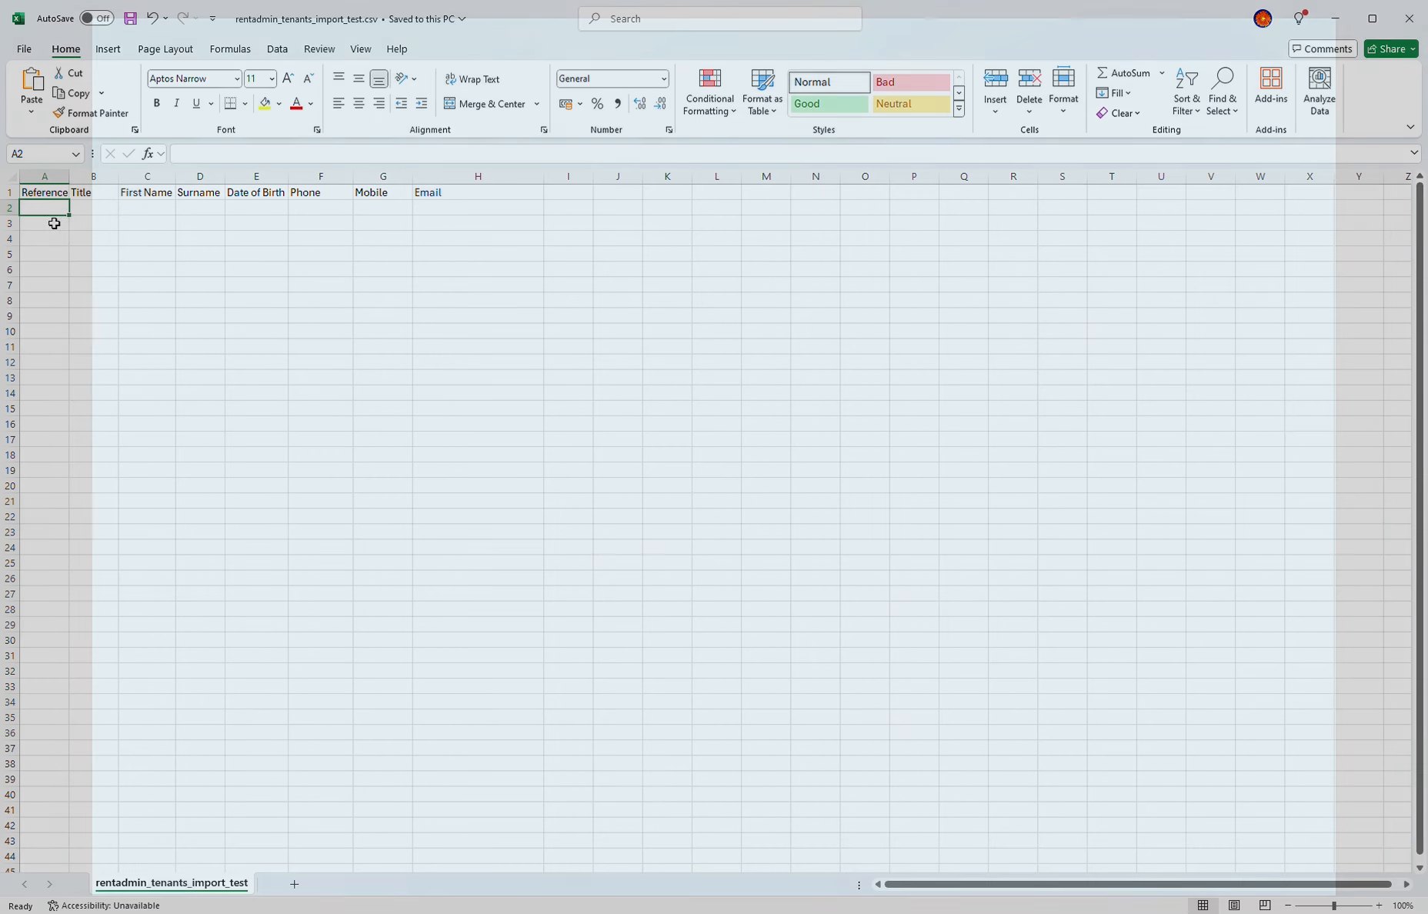
pyautogui.press('Tab')
pyautogui.write('Mr')
pyautogui.press('Tab')
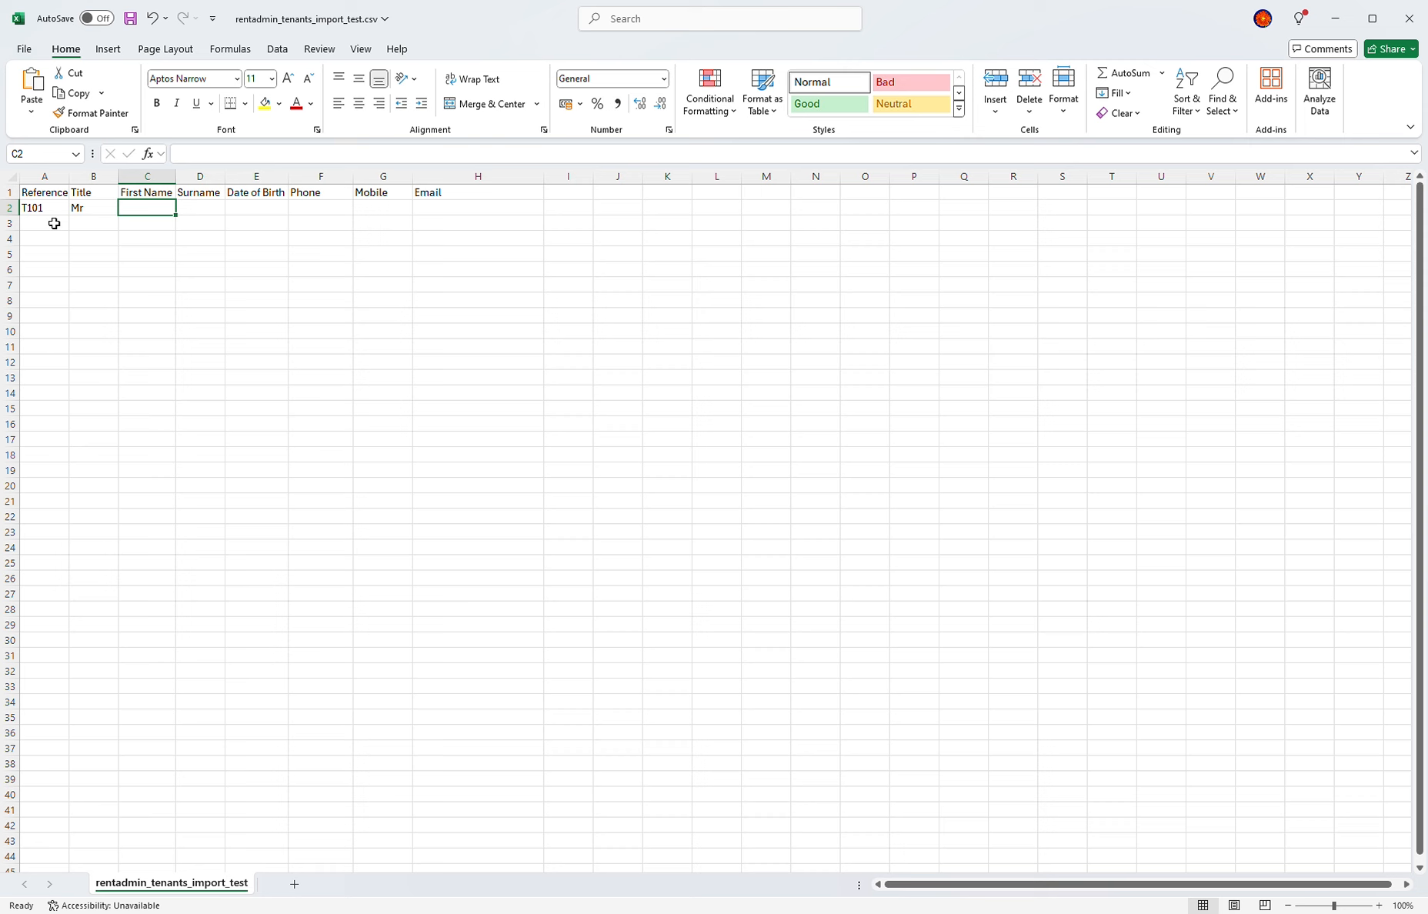
pyautogui.write('John')
pyautogui.press('Tab')
pyautogui.write('Smith')
pyautogui.press('Tab')
pyautogui.write('20/12')
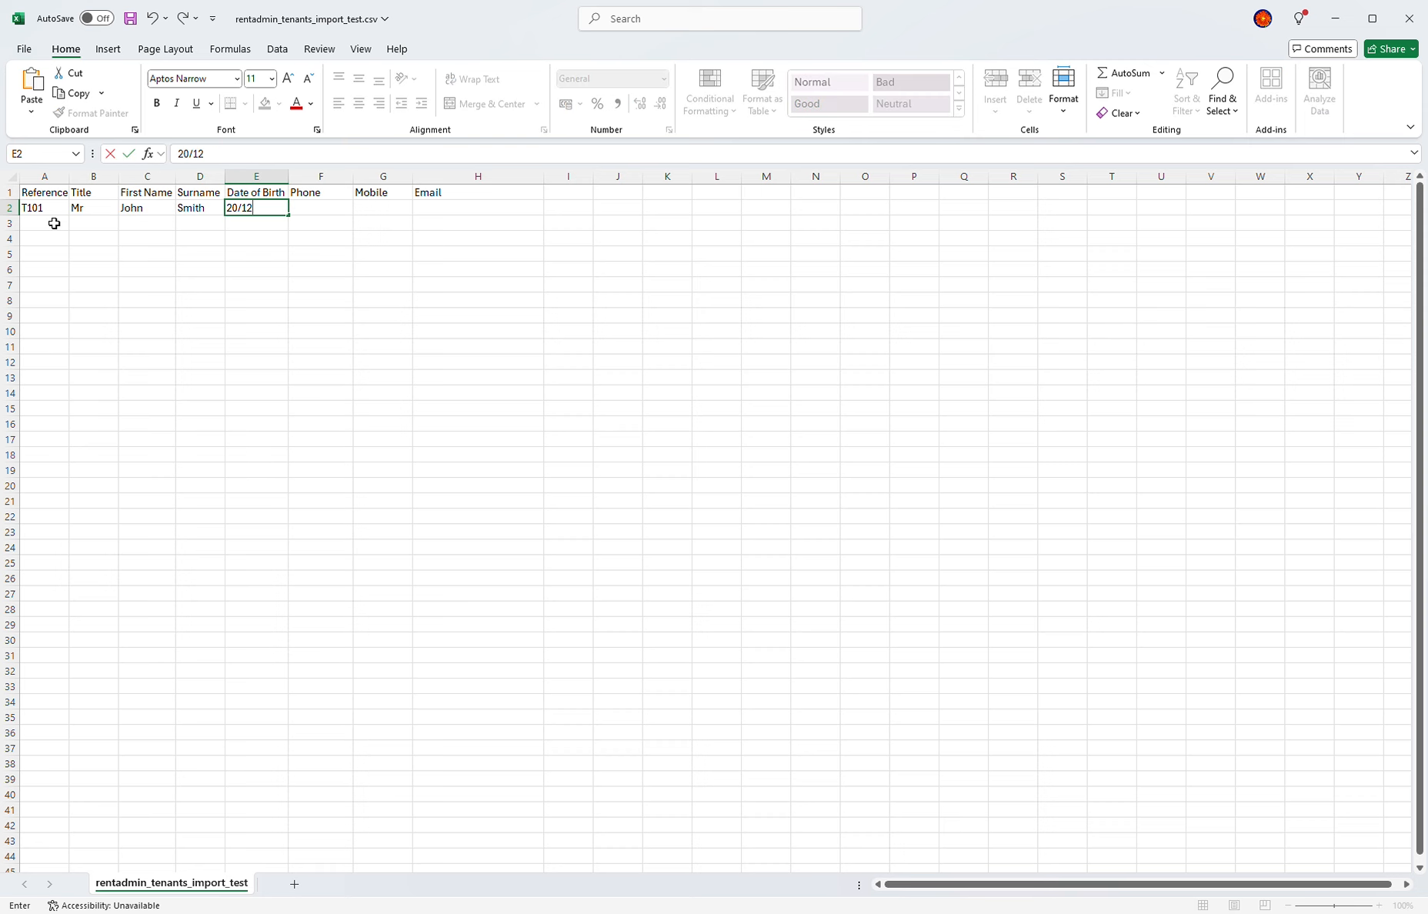
pyautogui.write('/1978')
pyautogui.press('Tab')
pyautogui.write('20111111')
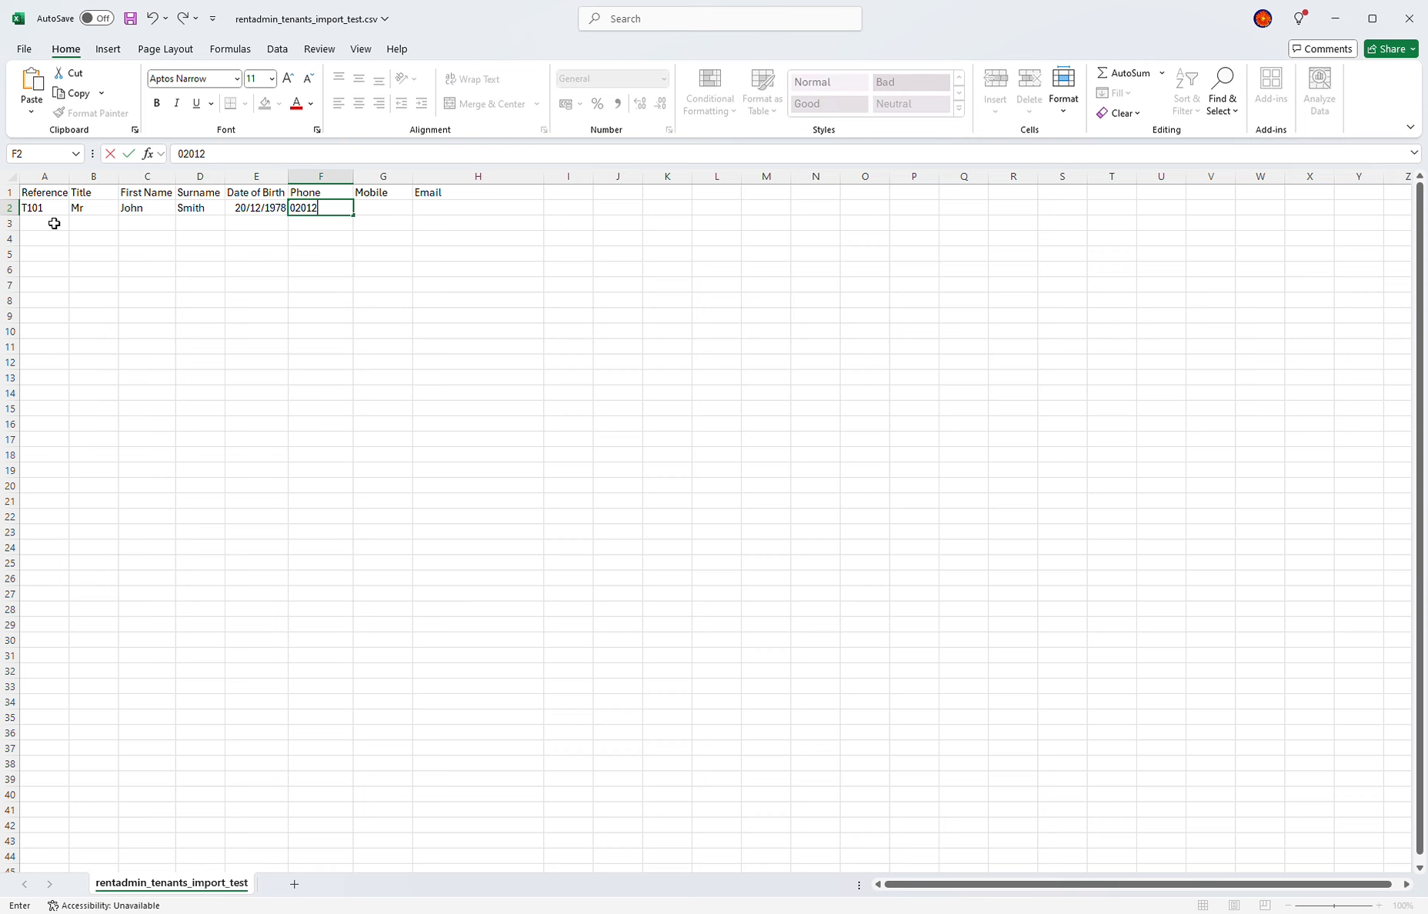
pyautogui.press('Tab')
pyautogui.write('7111111111')
pyautogui.press('Tab')
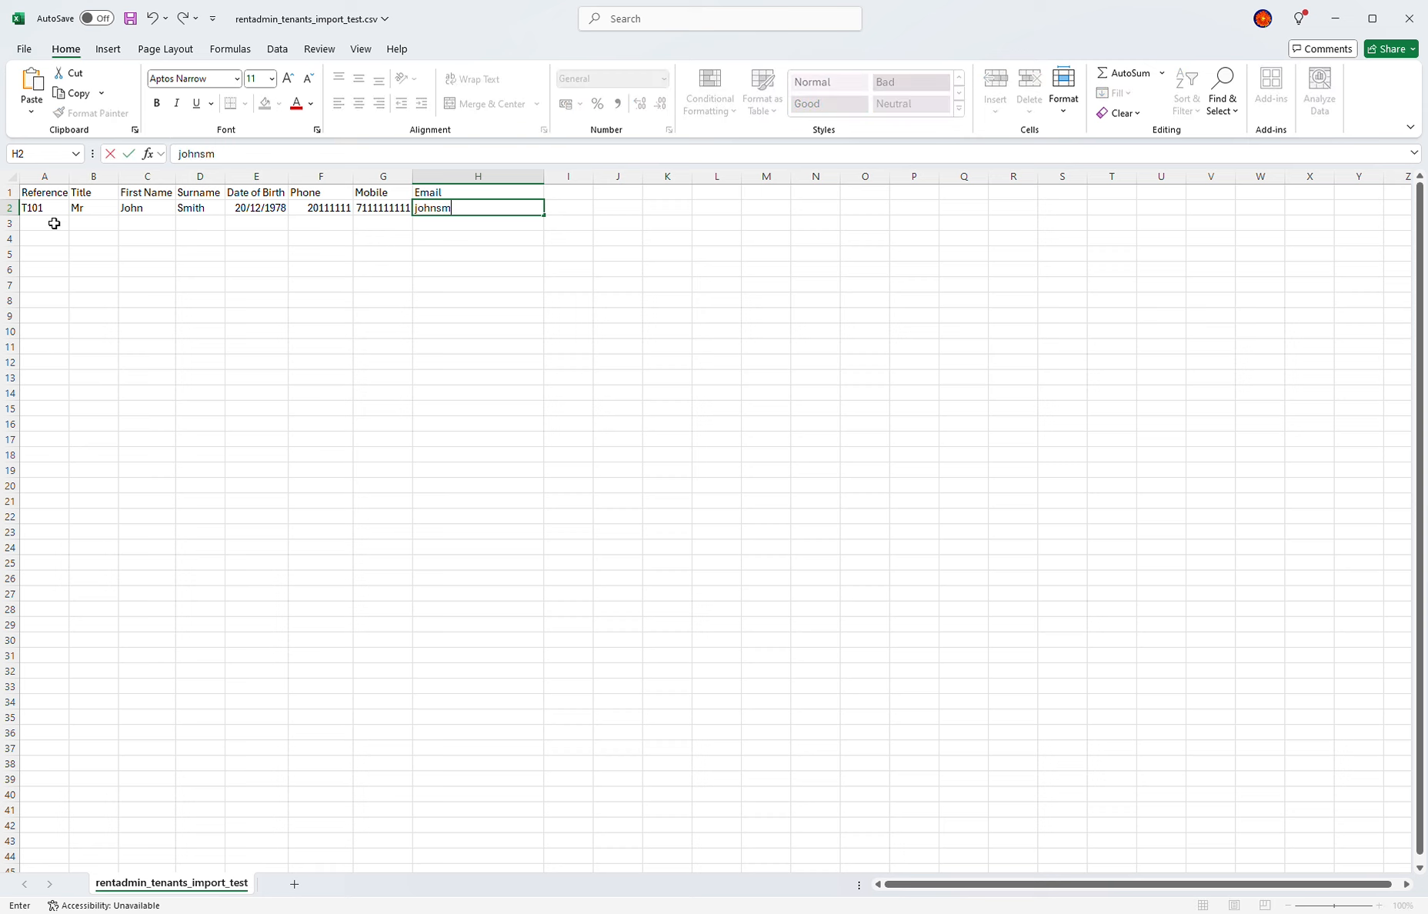
pyautogui.press('Return')
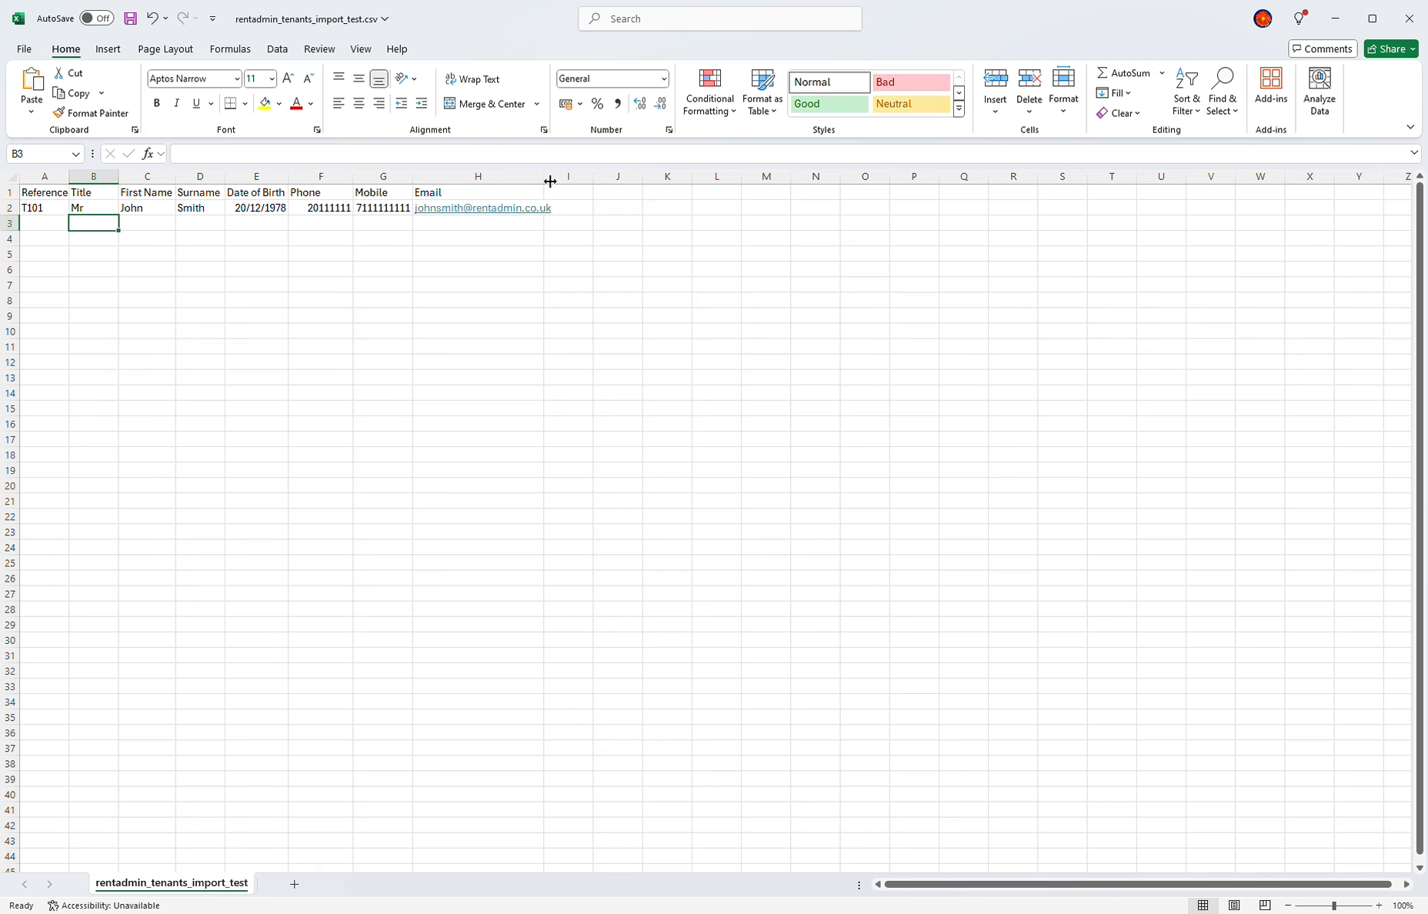
pyautogui.write('T102')
pyautogui.press('Tab')
pyautogui.write('Ms')
pyautogui.press('Tab')
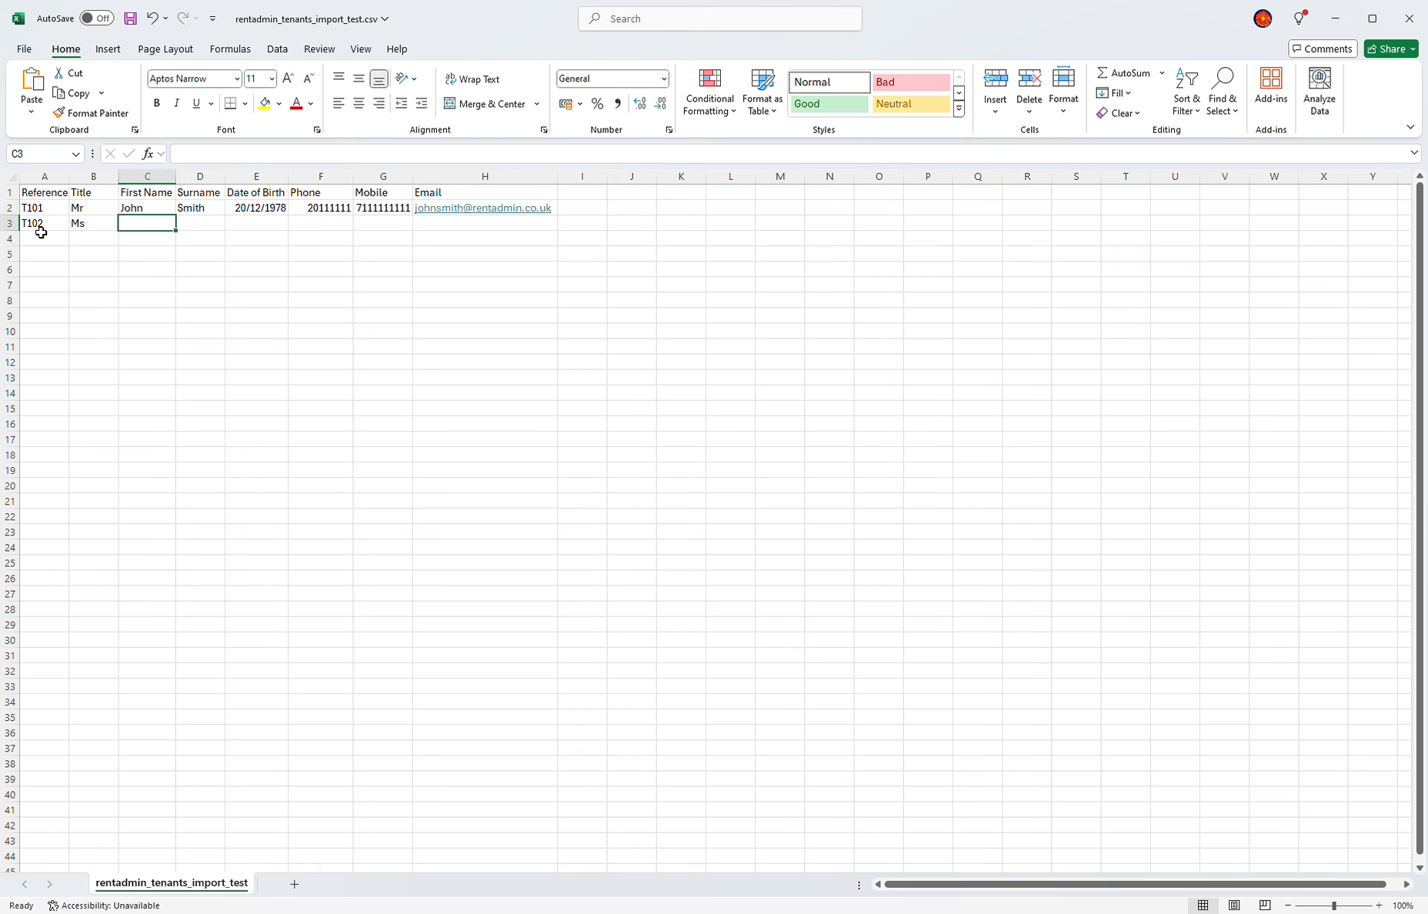
pyautogui.press('Tab')
pyautogui.press('Tab')
pyautogui.write('20')
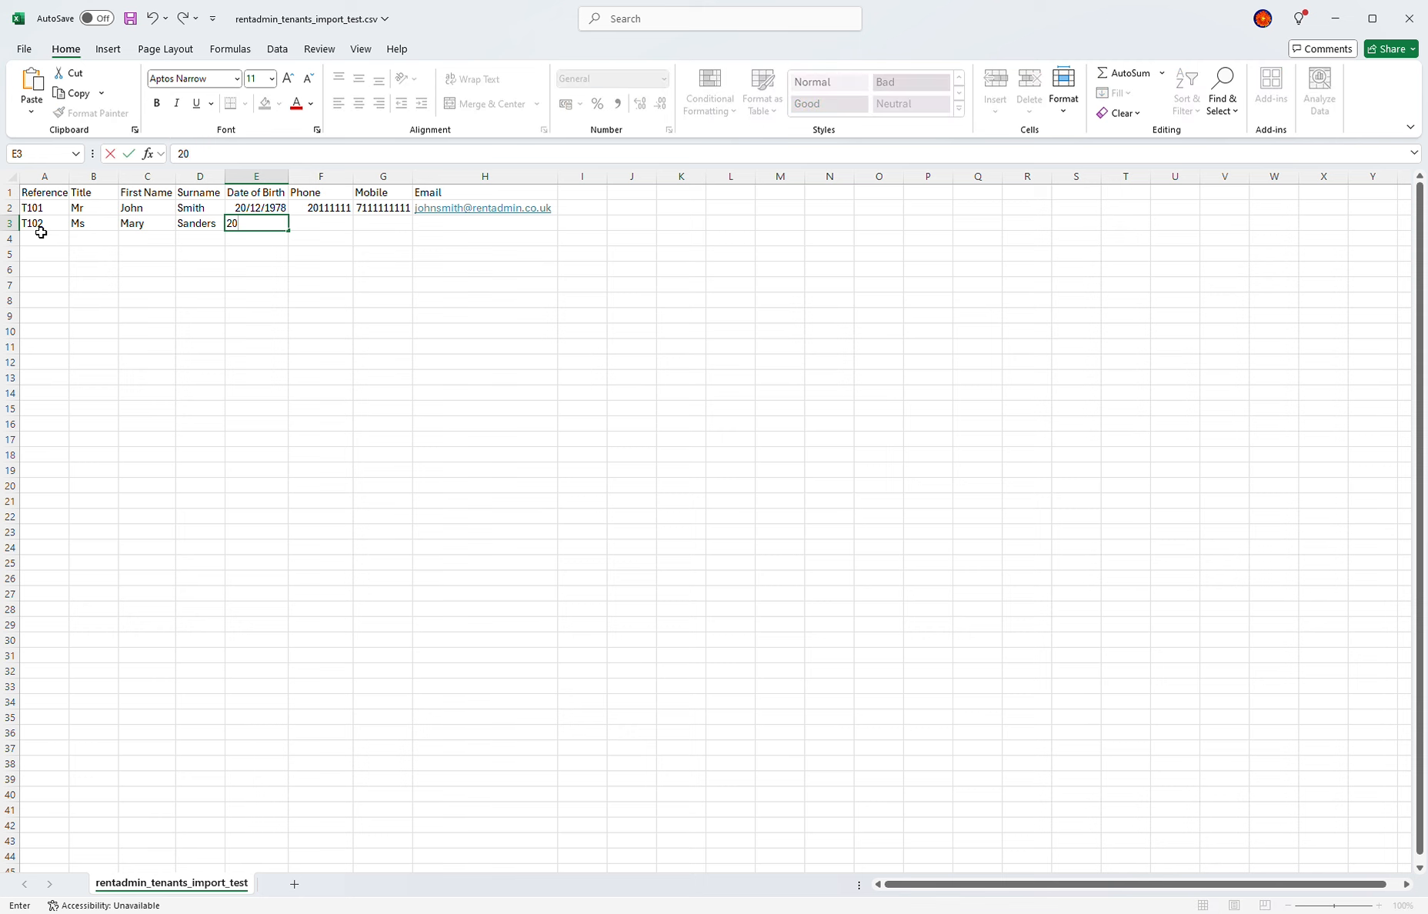
pyautogui.write('/06/1995')
pyautogui.press('Tab')
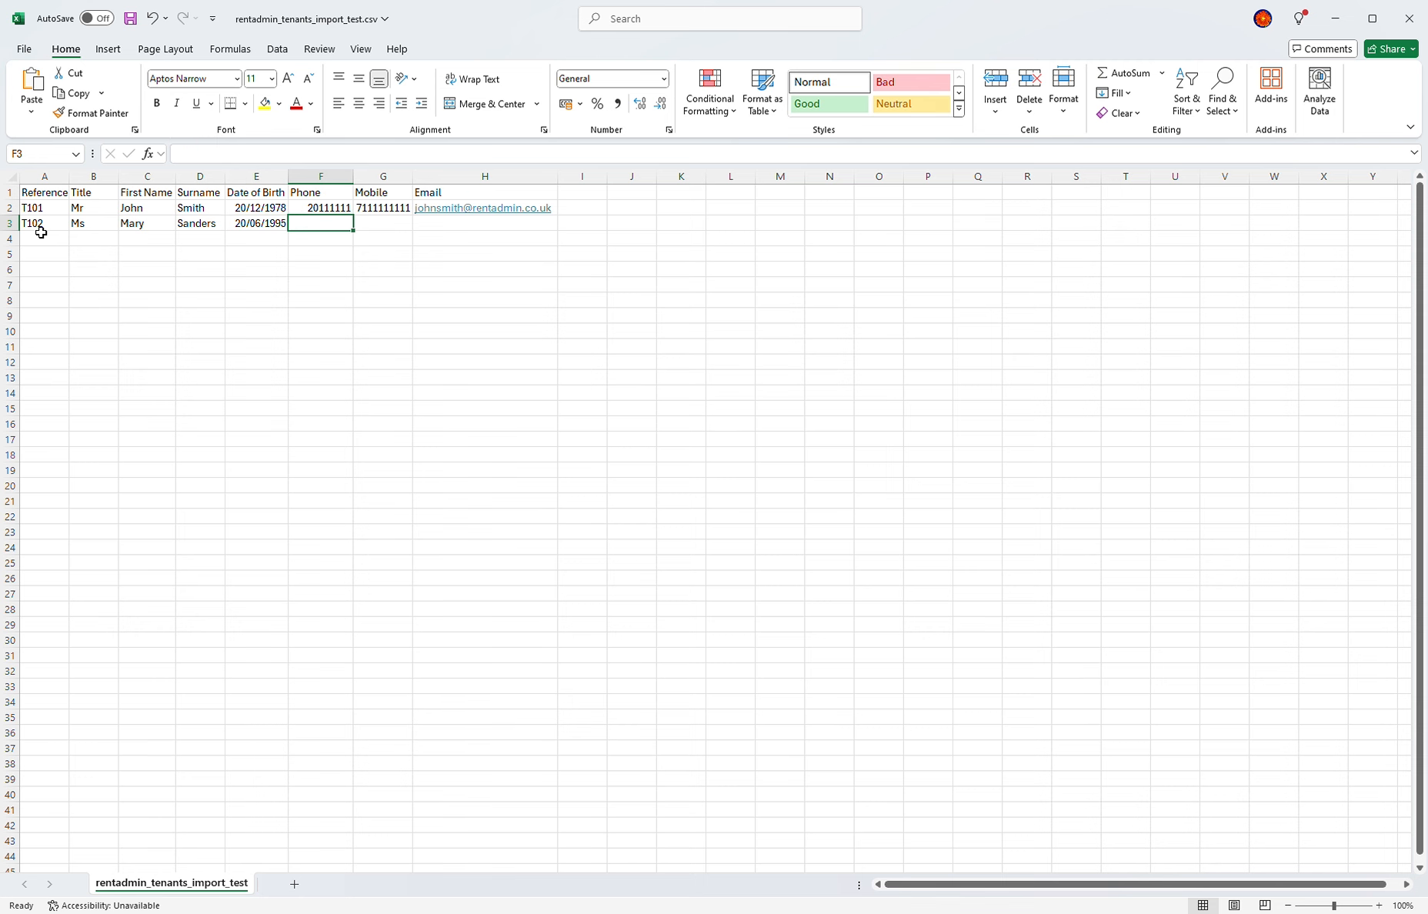
# Step: Format the Phone and Mobile cells of both tenant rows as Text
pyautogui.moveTo(343, 208); pyautogui.dragTo(369, 222)
pyautogui.rightClick(329, 219)
pyautogui.click(452, 552)
pyautogui.click(205, 513)
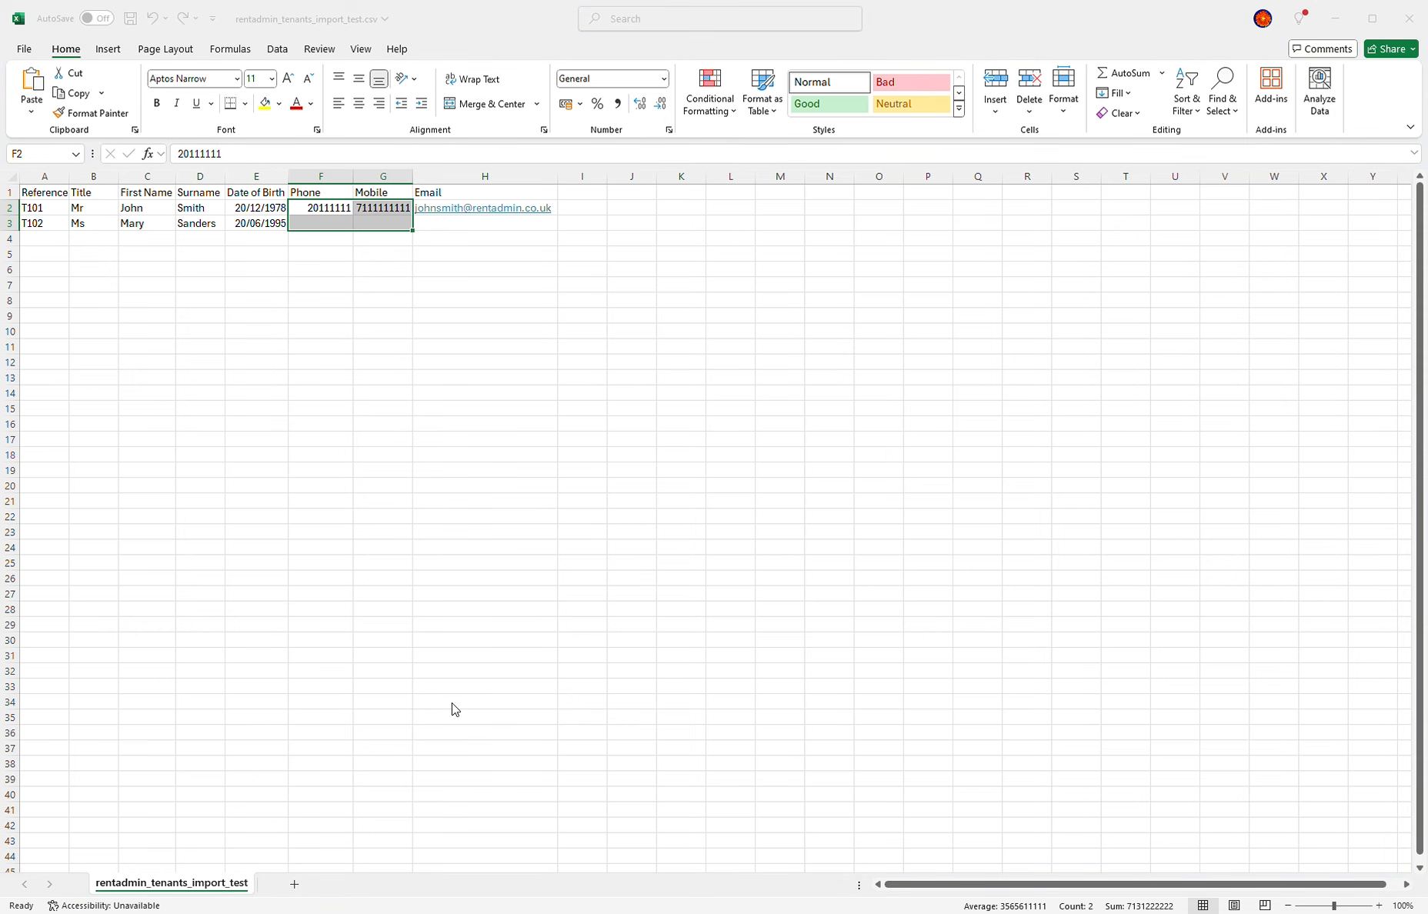
pyautogui.click(453, 704)
pyautogui.click(320, 207)
# Step: Add leading zeros to row 2's numbers and fill row 3's phone, mobile and e-mail
pyautogui.click(178, 154)
pyautogui.write('0')
pyautogui.click(380, 209)
pyautogui.click(179, 154)
pyautogui.write('0')
pyautogui.click(329, 225)
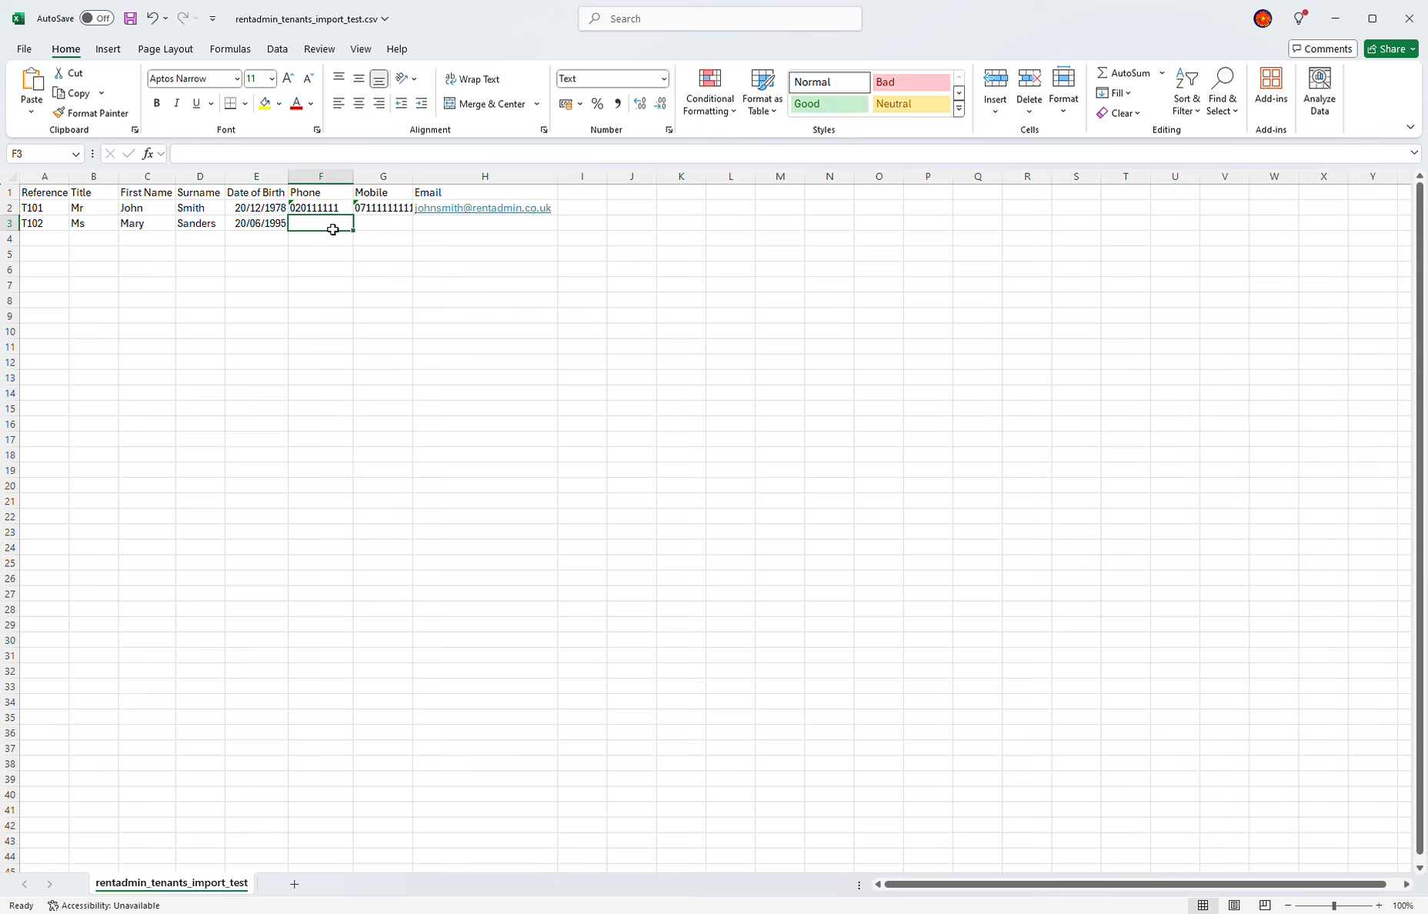
pyautogui.write('020000002')
pyautogui.press('Tab')
pyautogui.write('07000000002')
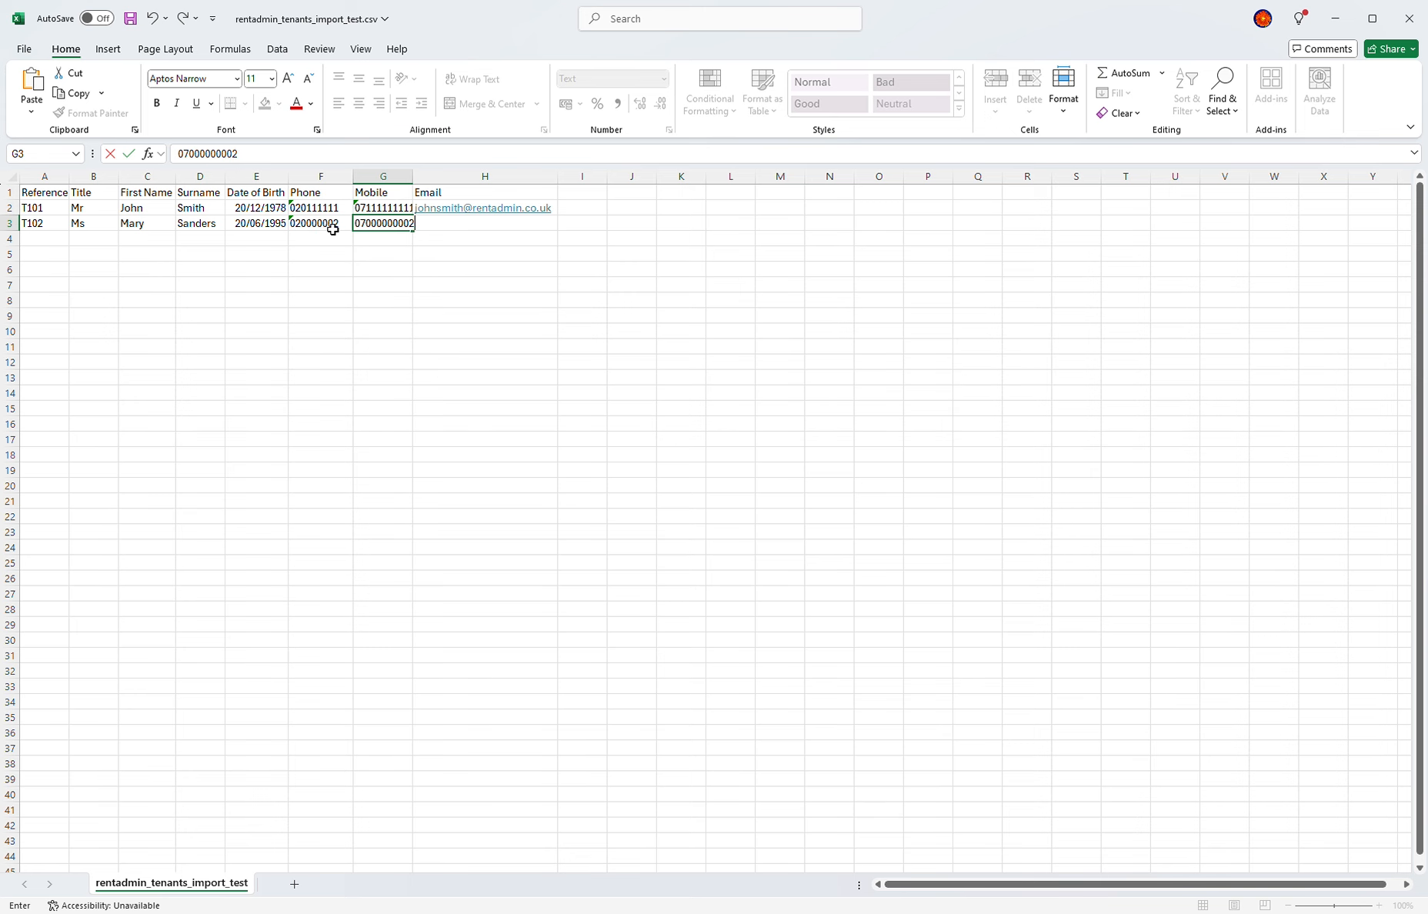
pyautogui.press('Return')
pyautogui.press('Return')
pyautogui.press('Return')
pyautogui.press('Return')
pyautogui.click(457, 223)
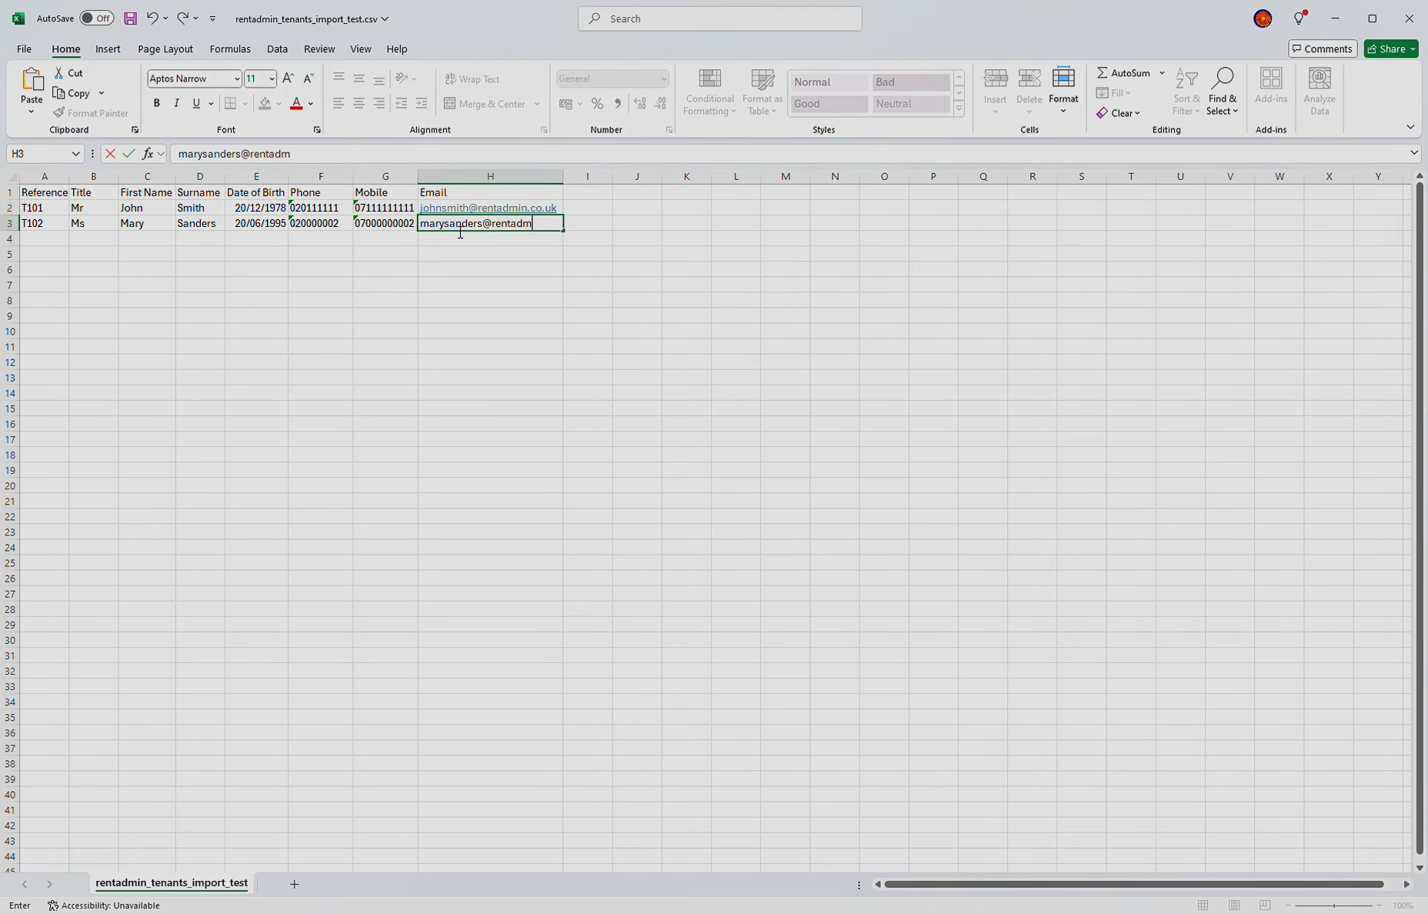
pyautogui.press('Return')
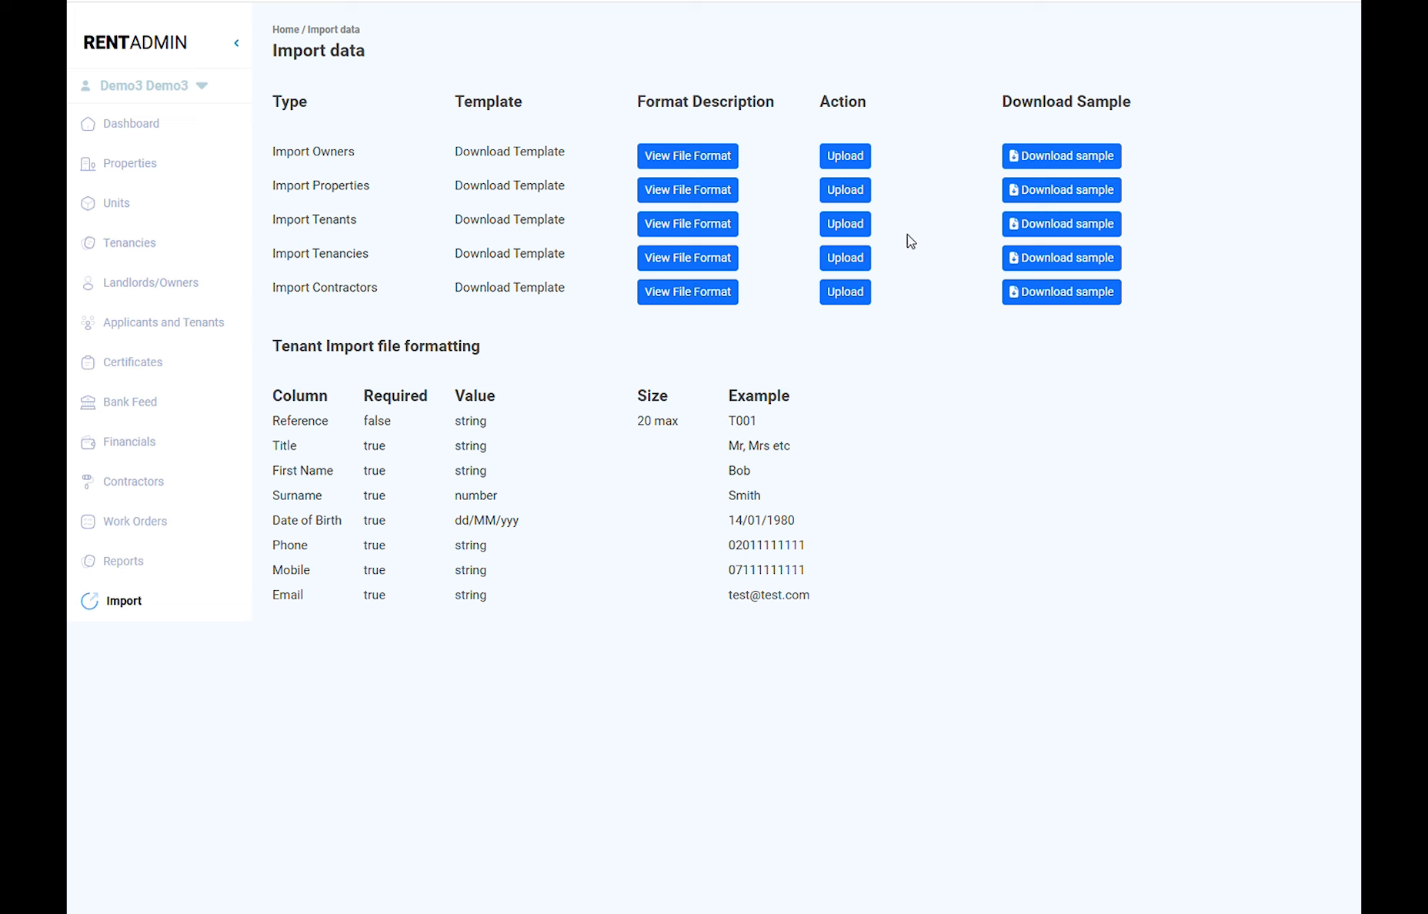
# Step: Upload the tenants test CSV on the Import Tenants row and import it
pyautogui.click(844, 224)
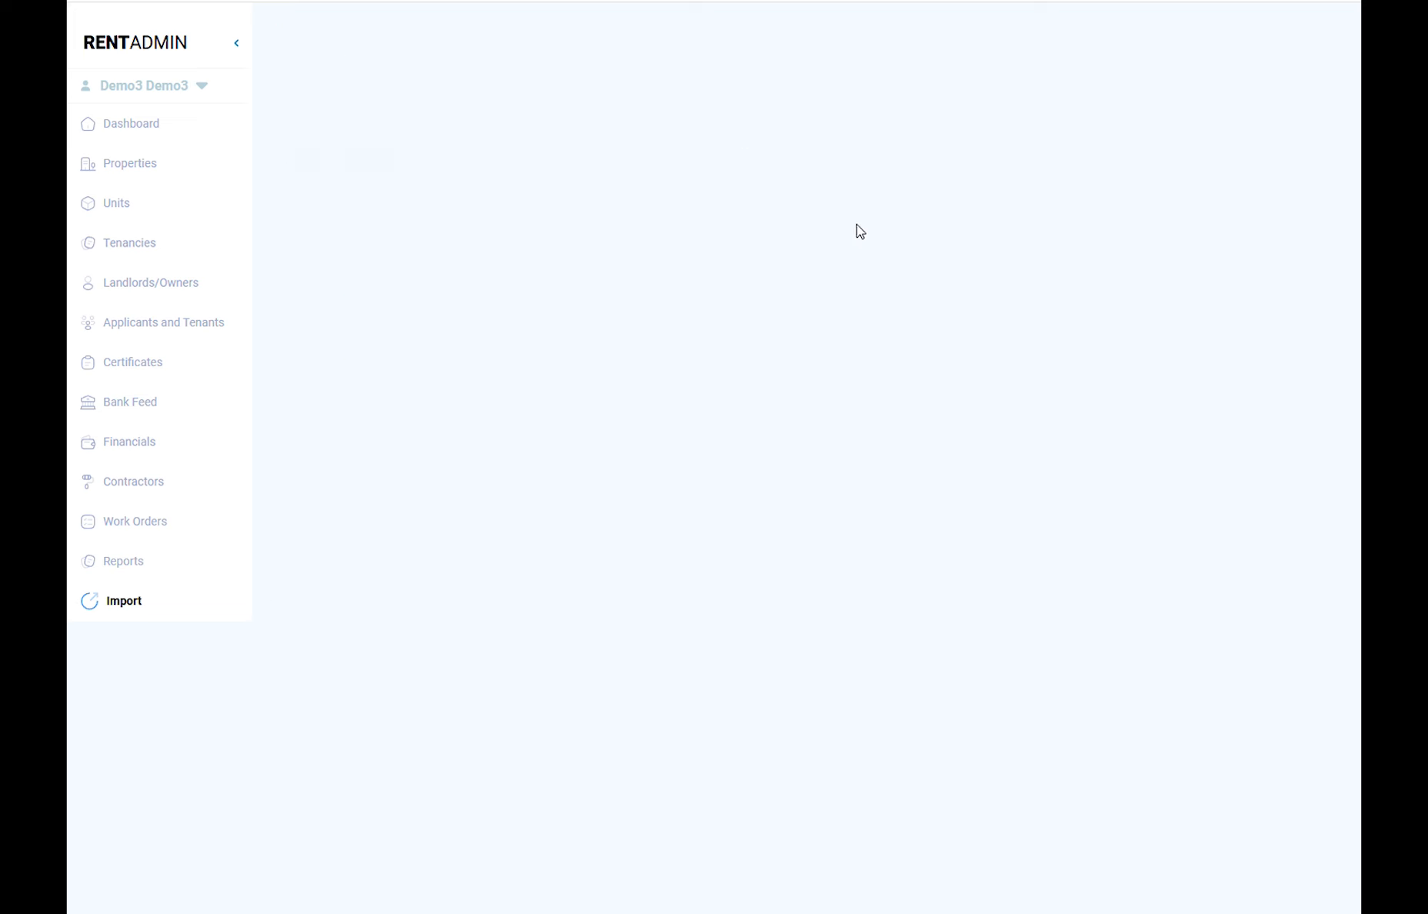
pyautogui.doubleClick(491, 117)
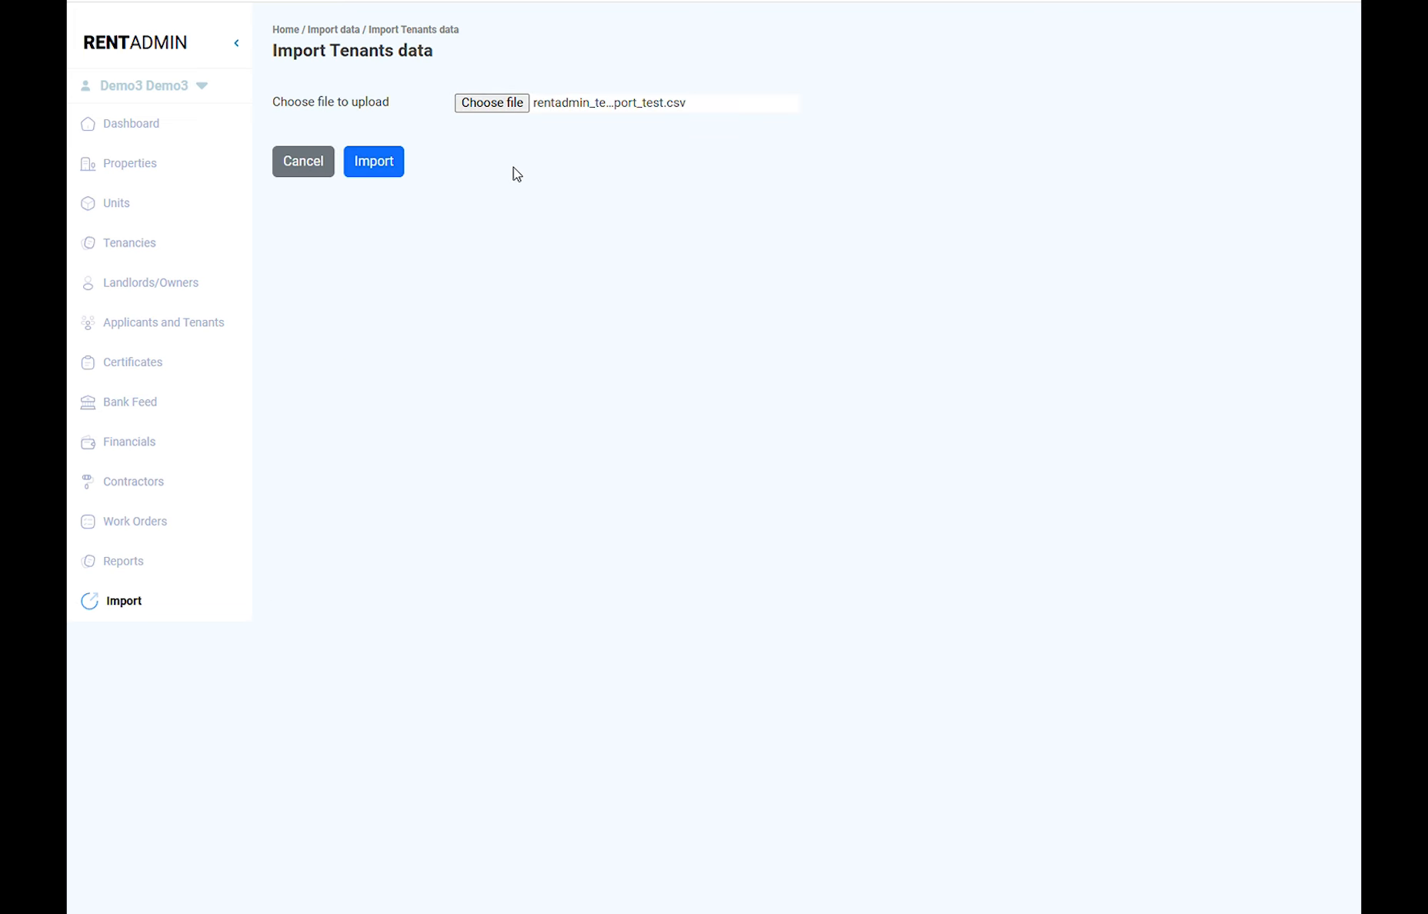
pyautogui.click(373, 168)
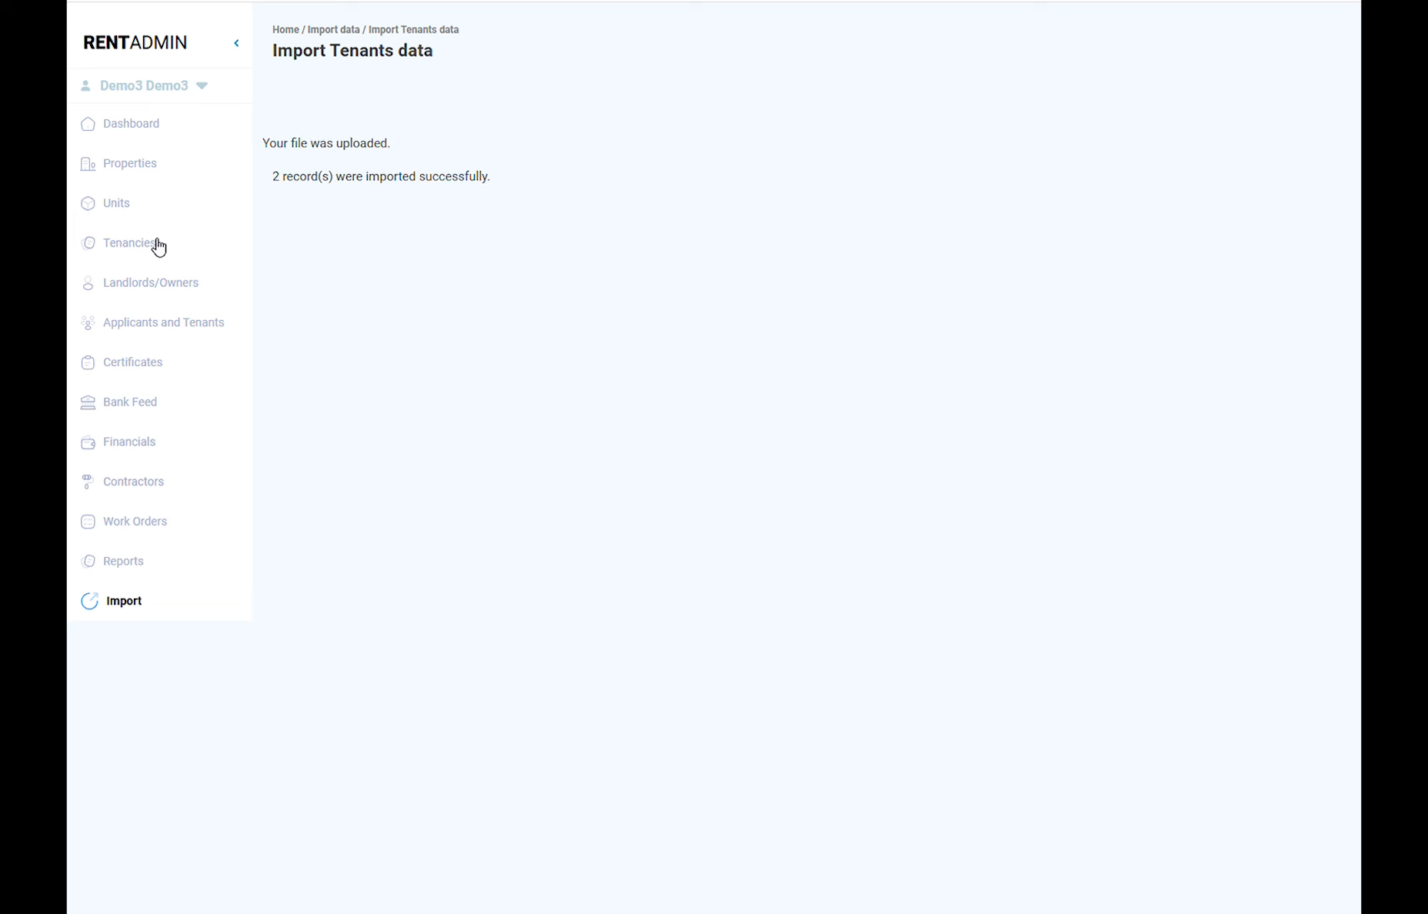
# Step: Open each of the two imported tenants from Applicants and Tenants to check their details
pyautogui.click(144, 327)
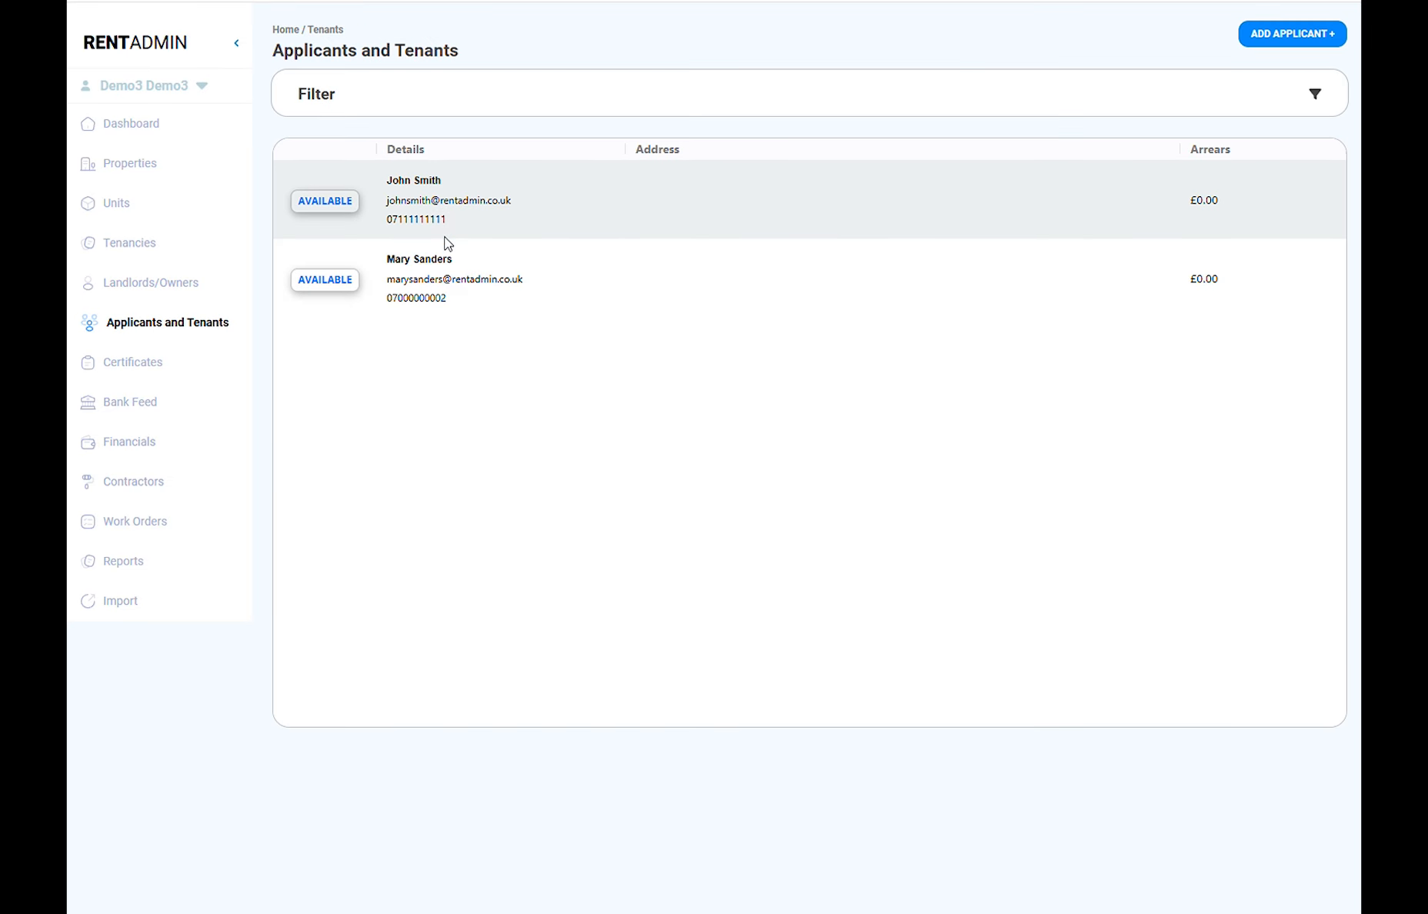
pyautogui.click(445, 217)
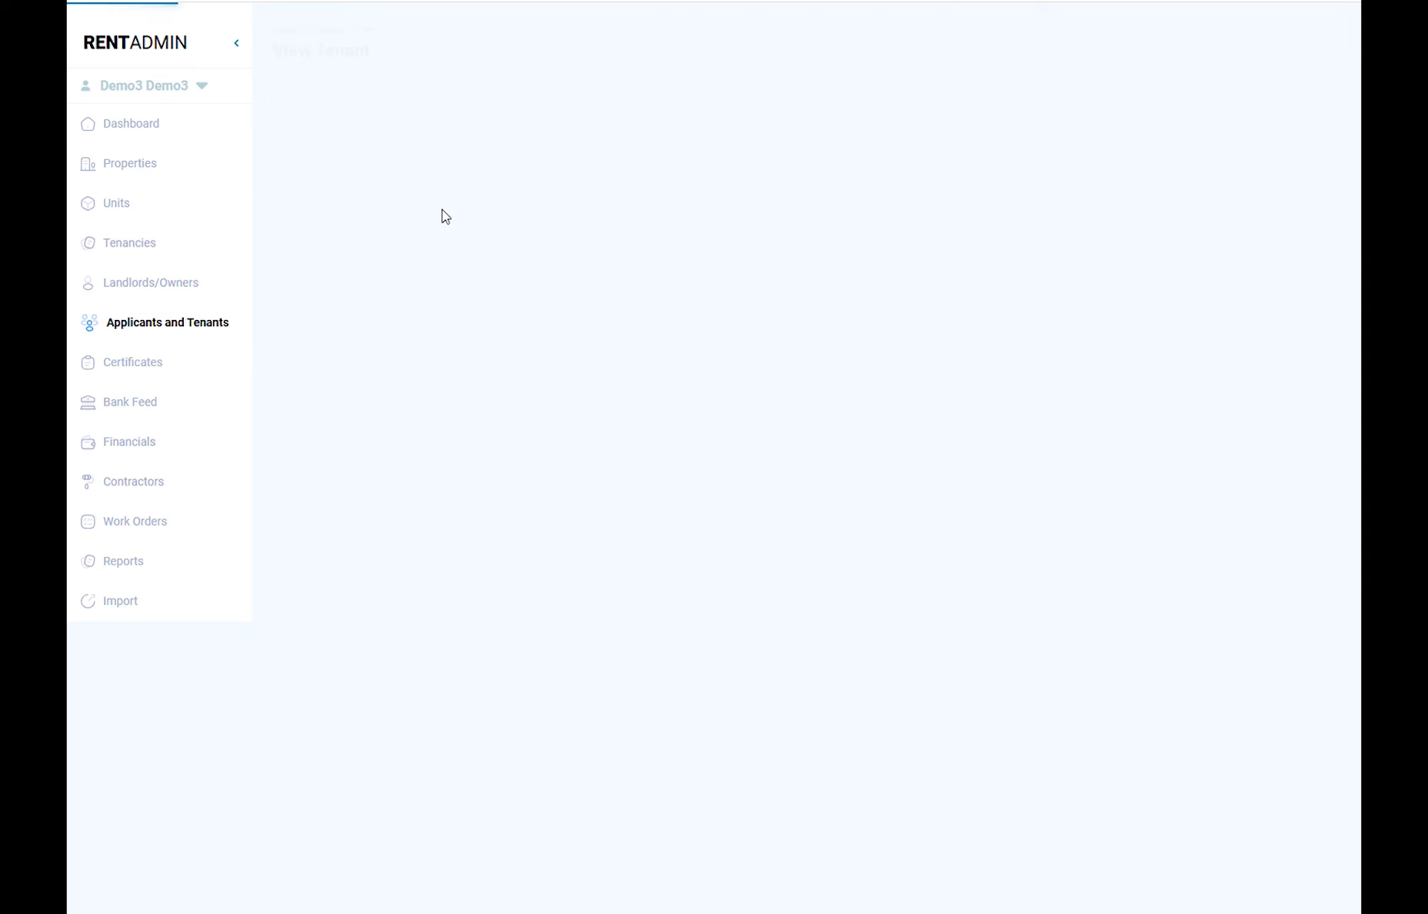
pyautogui.scroll(-2, 483, 385)
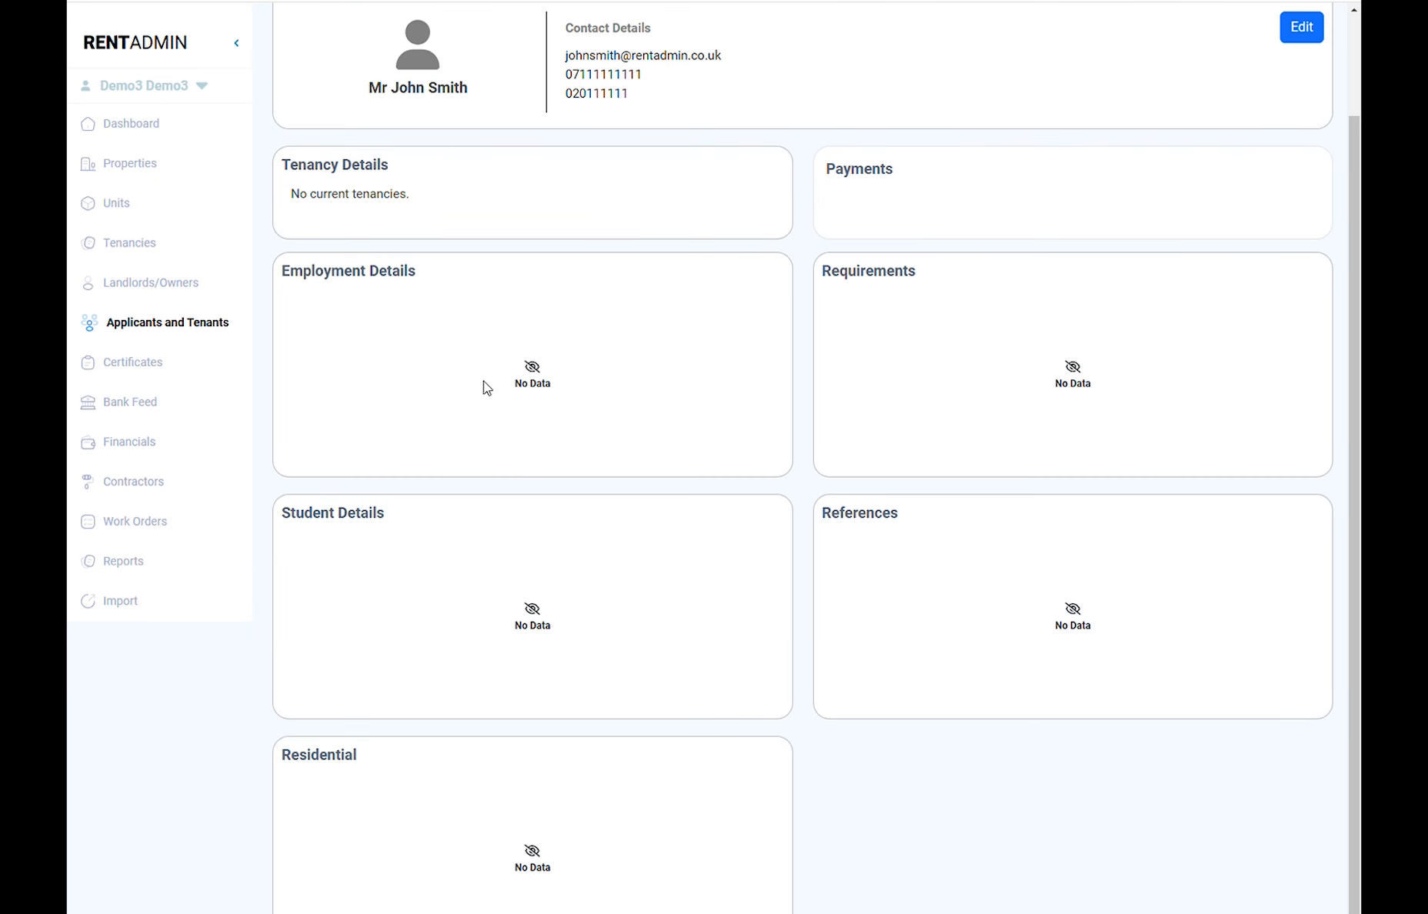
pyautogui.scroll(2, 483, 380)
pyautogui.click(162, 329)
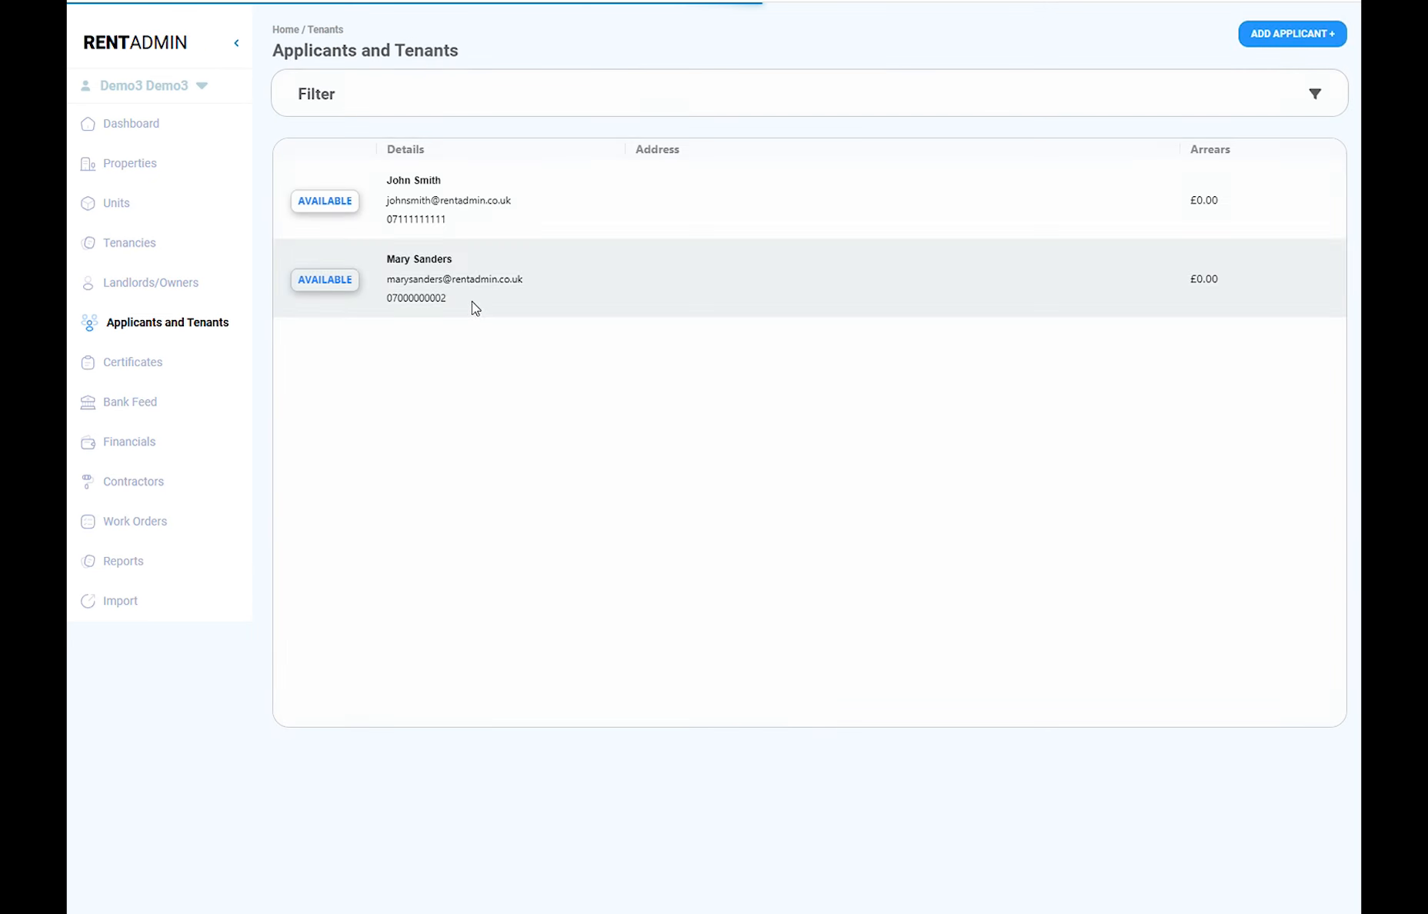
pyautogui.click(465, 296)
pyautogui.scroll(-2, 492, 326)
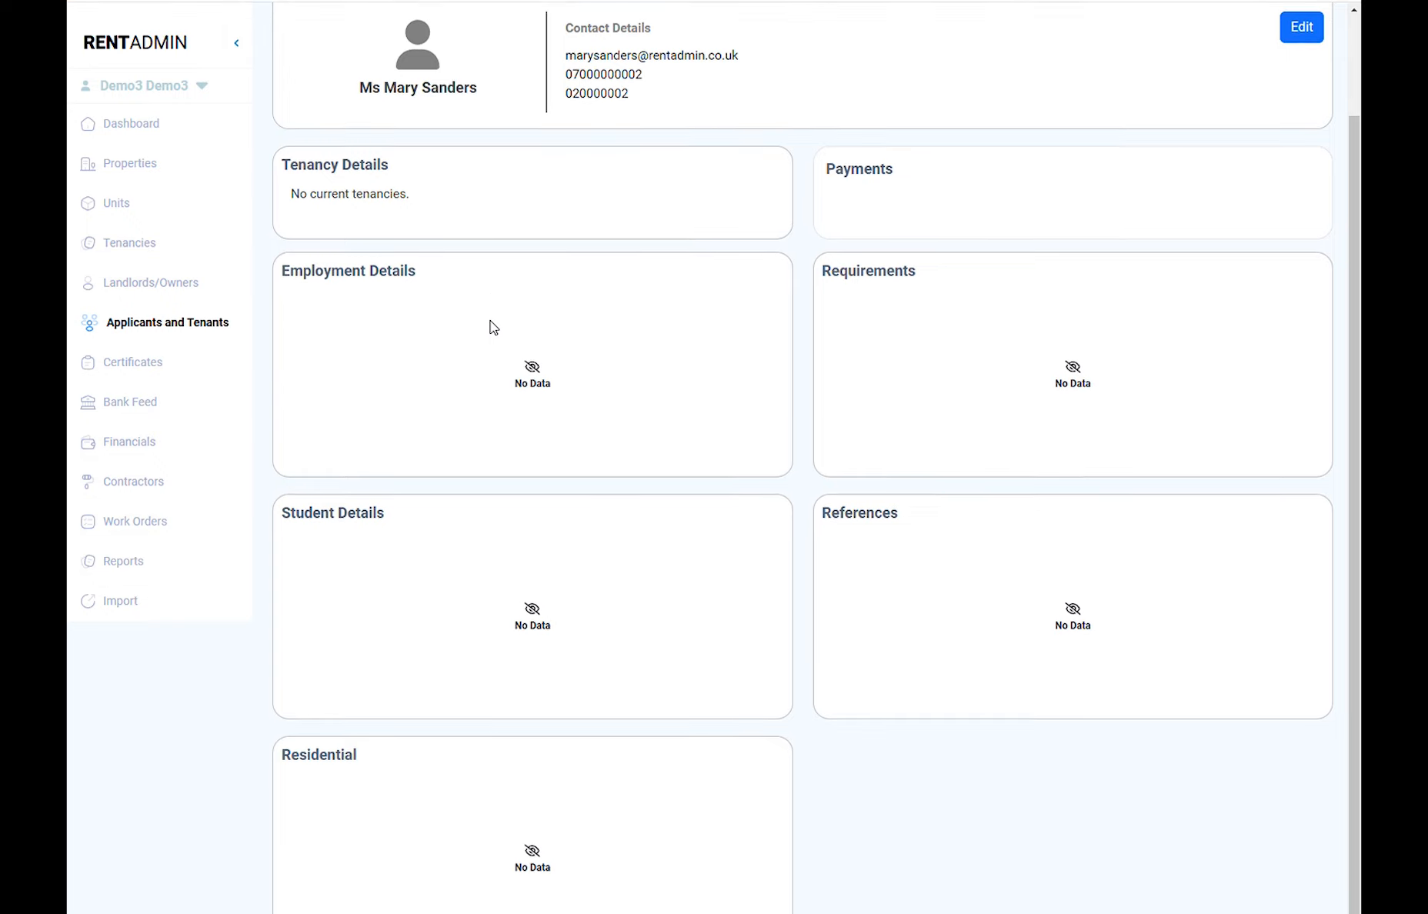
pyautogui.scroll(3, 493, 326)
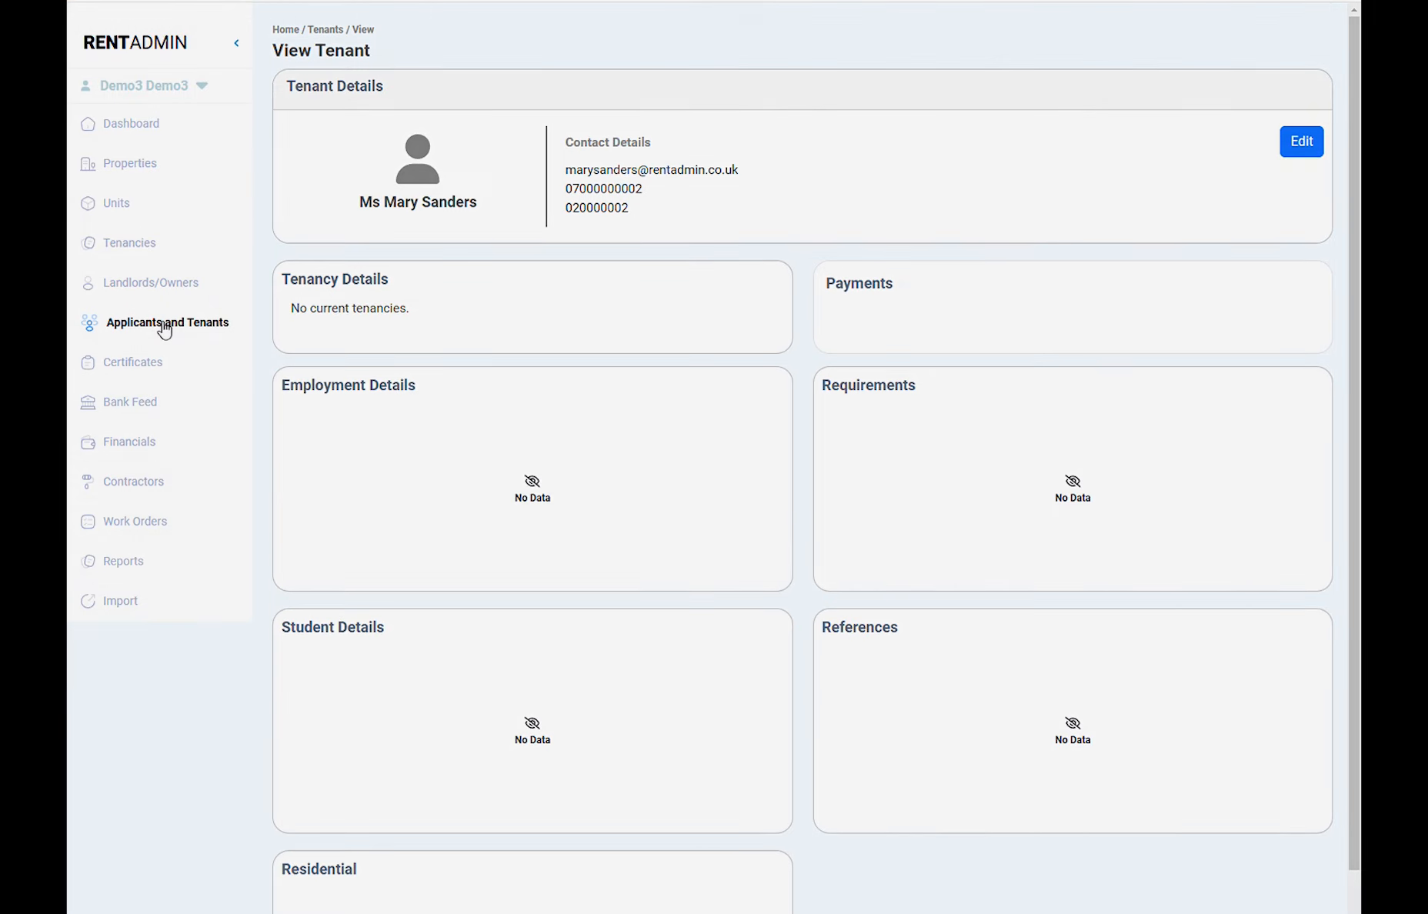
pyautogui.click(165, 326)
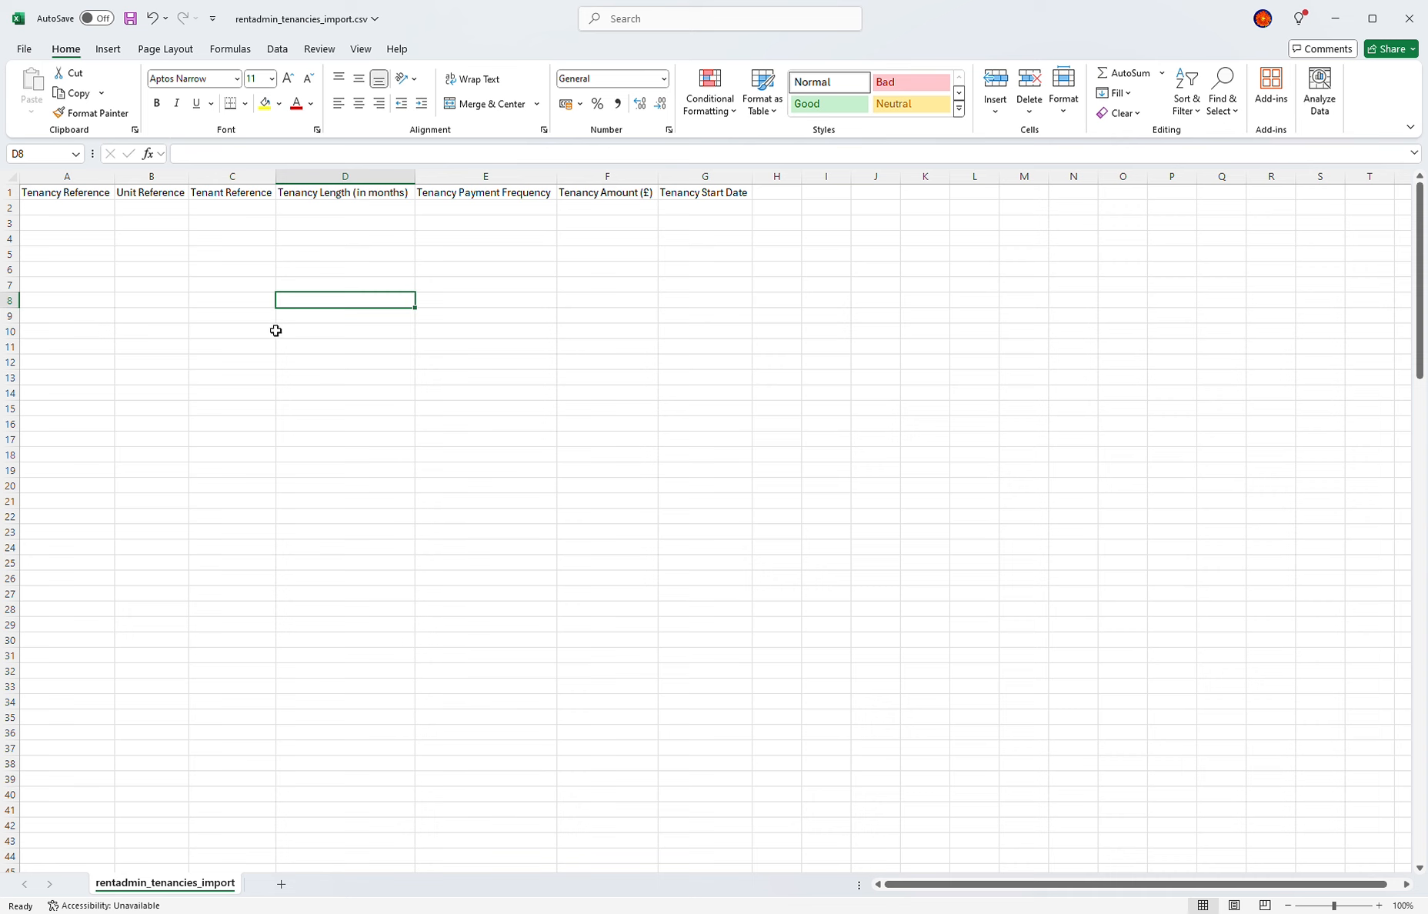
# Step: Enter tenancy TN101 with unit UT3 and tenant T101 in row 2
pyautogui.click(87, 214)
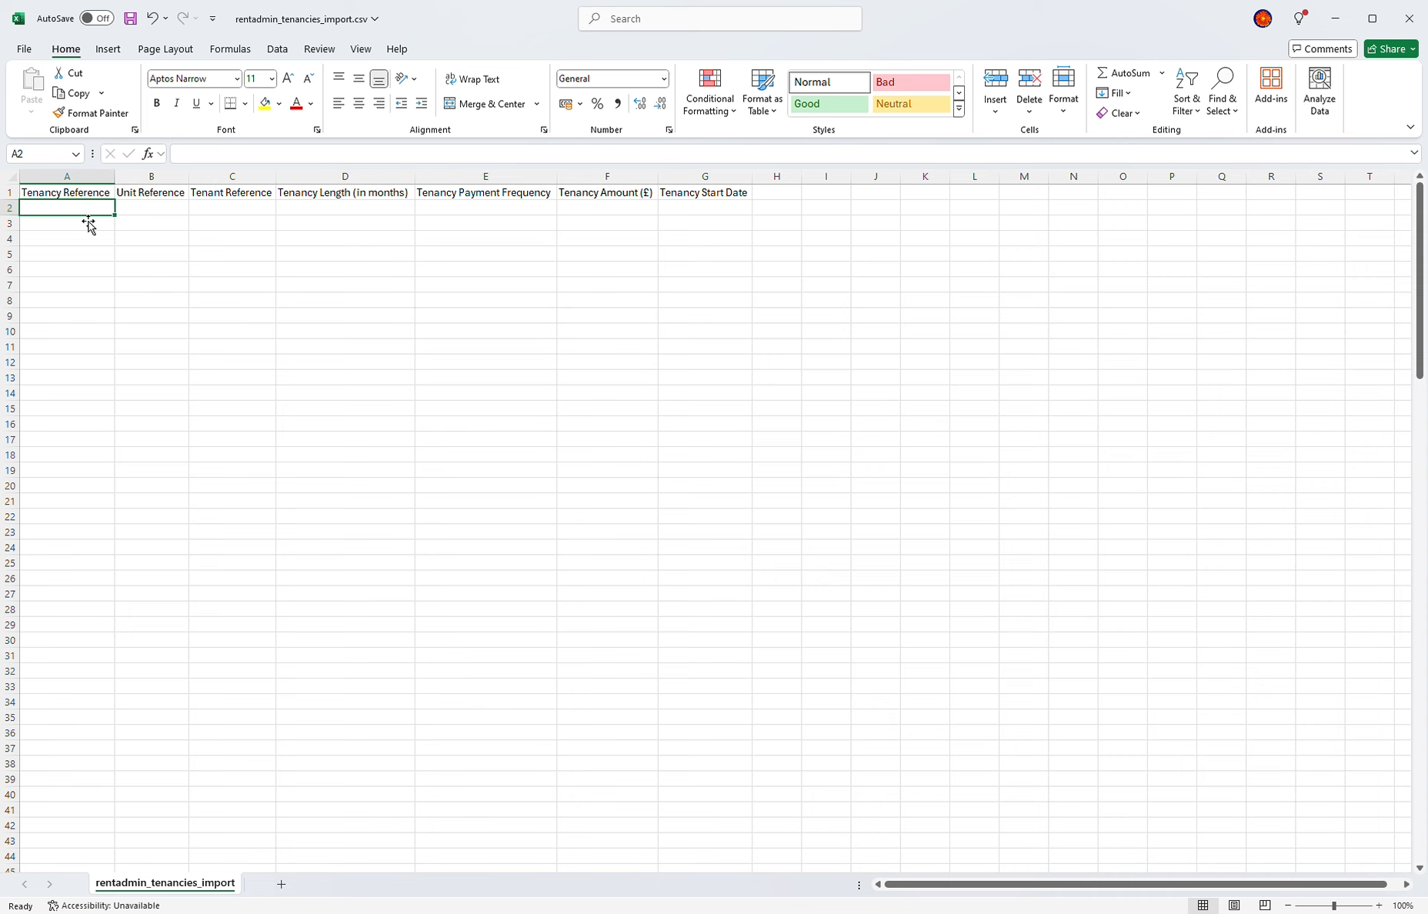
pyautogui.write('TN101')
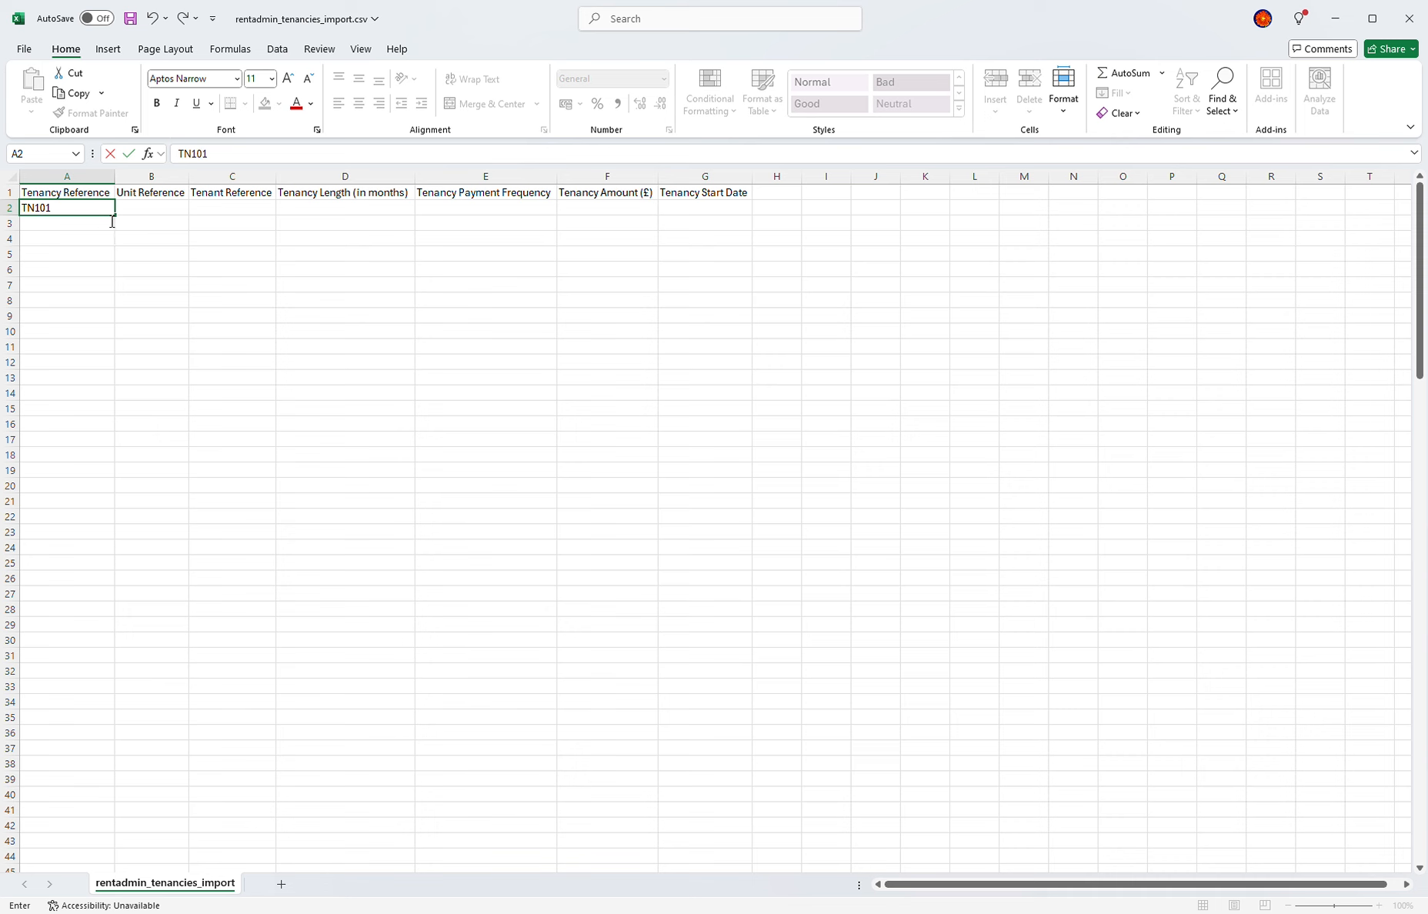
pyautogui.click(148, 208)
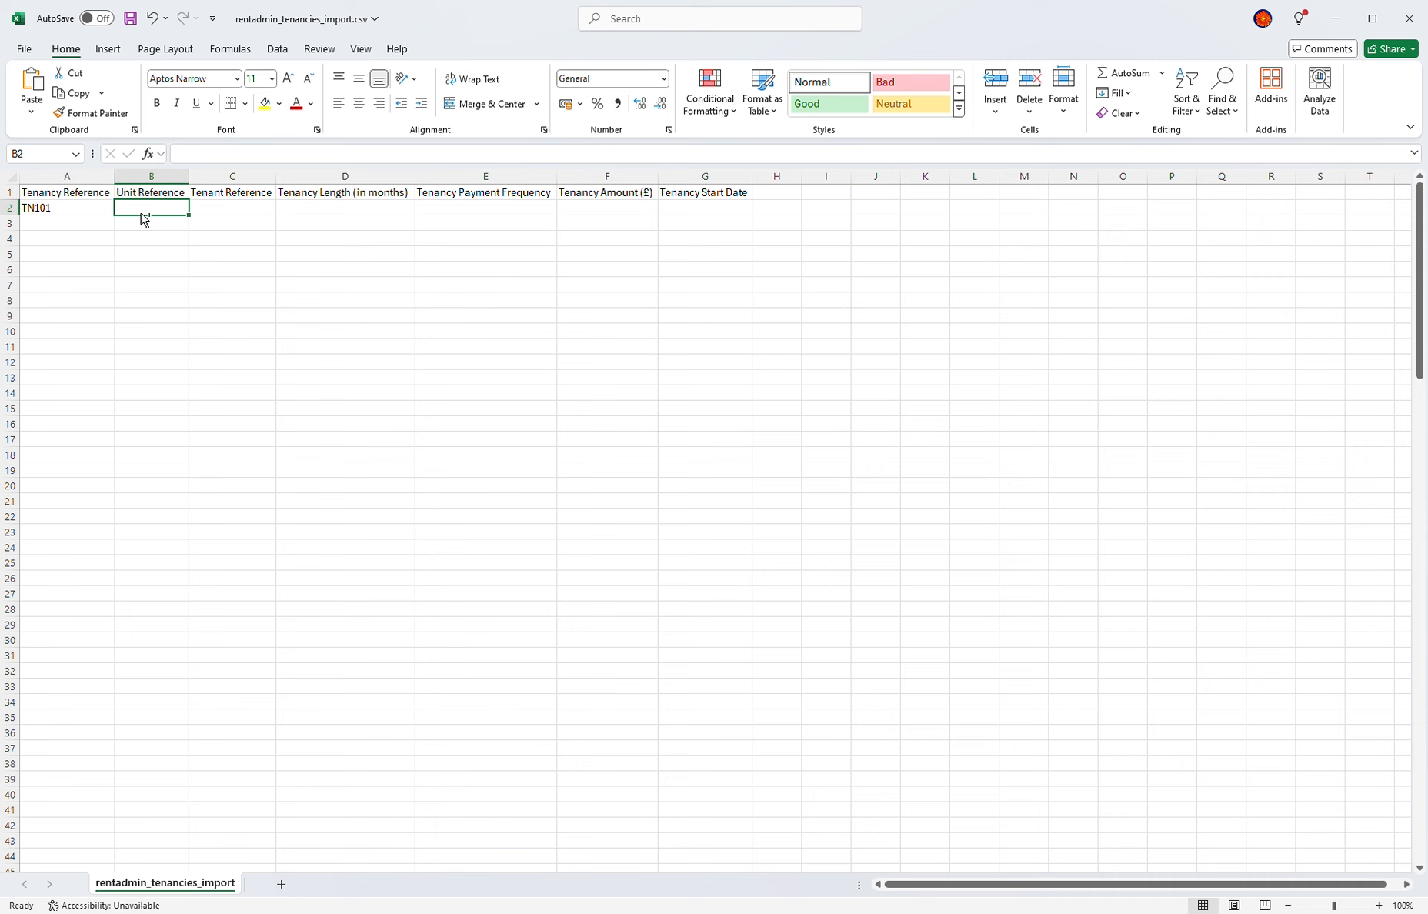
pyautogui.write('UT3')
pyautogui.click(235, 210)
pyautogui.write('T101')
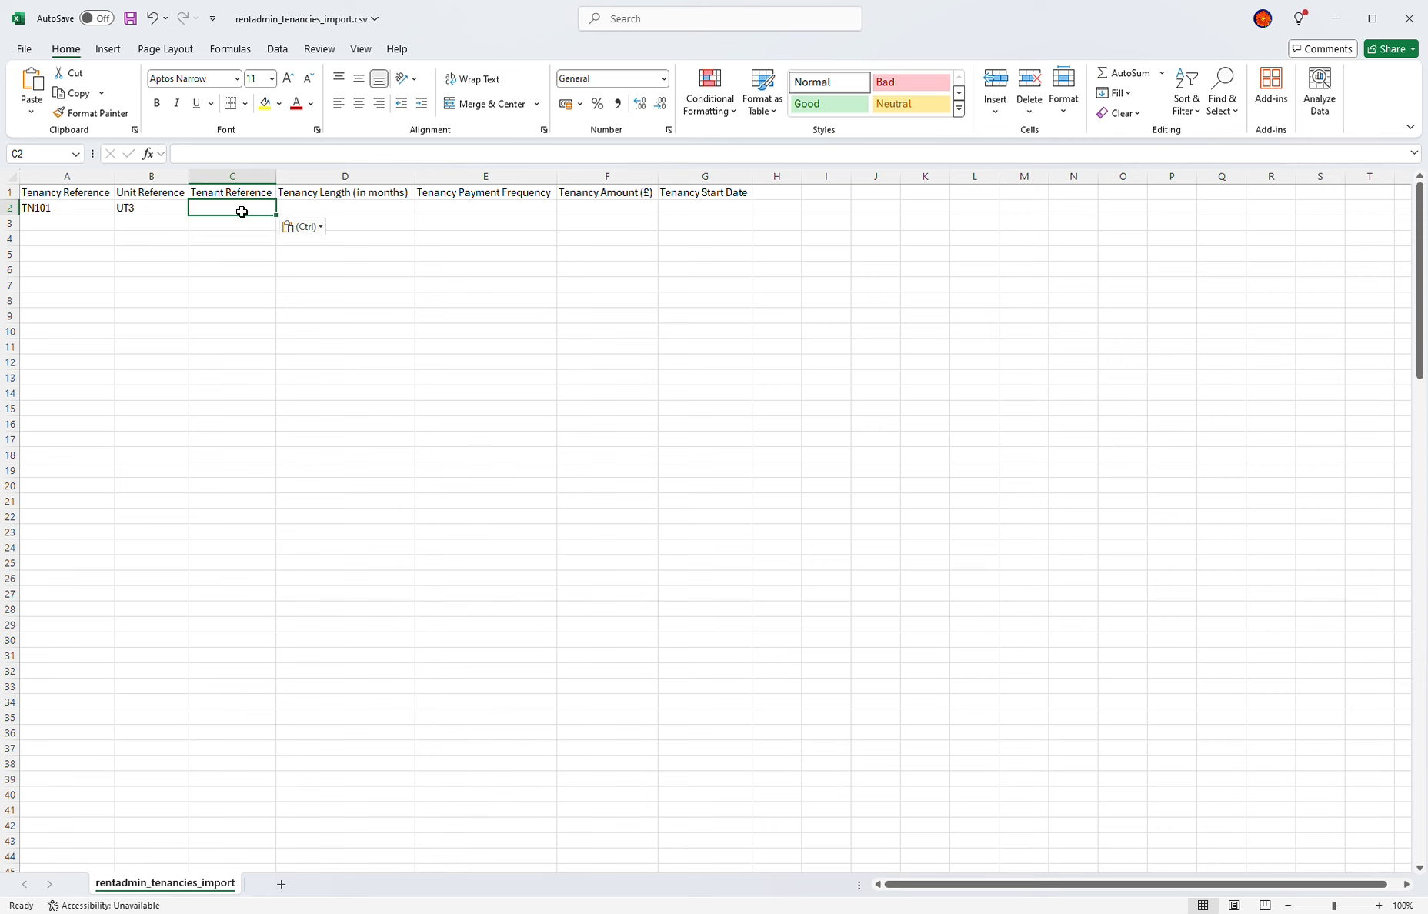
# Step: Give TN101 length 12, MONTHLY frequency, rent 850 and start date 01/06/2024
pyautogui.click(377, 209)
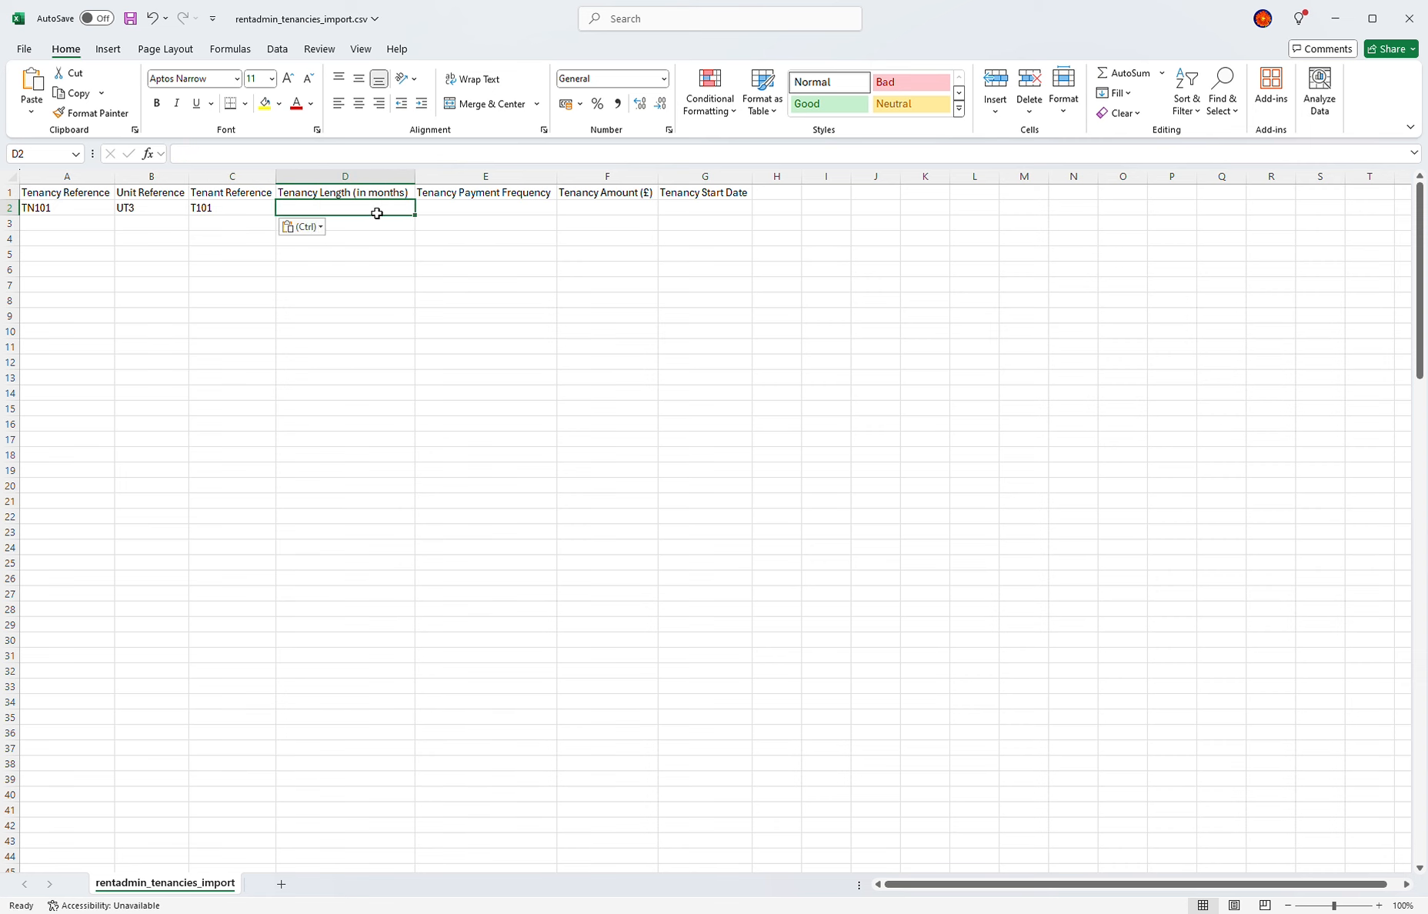
pyautogui.write('12')
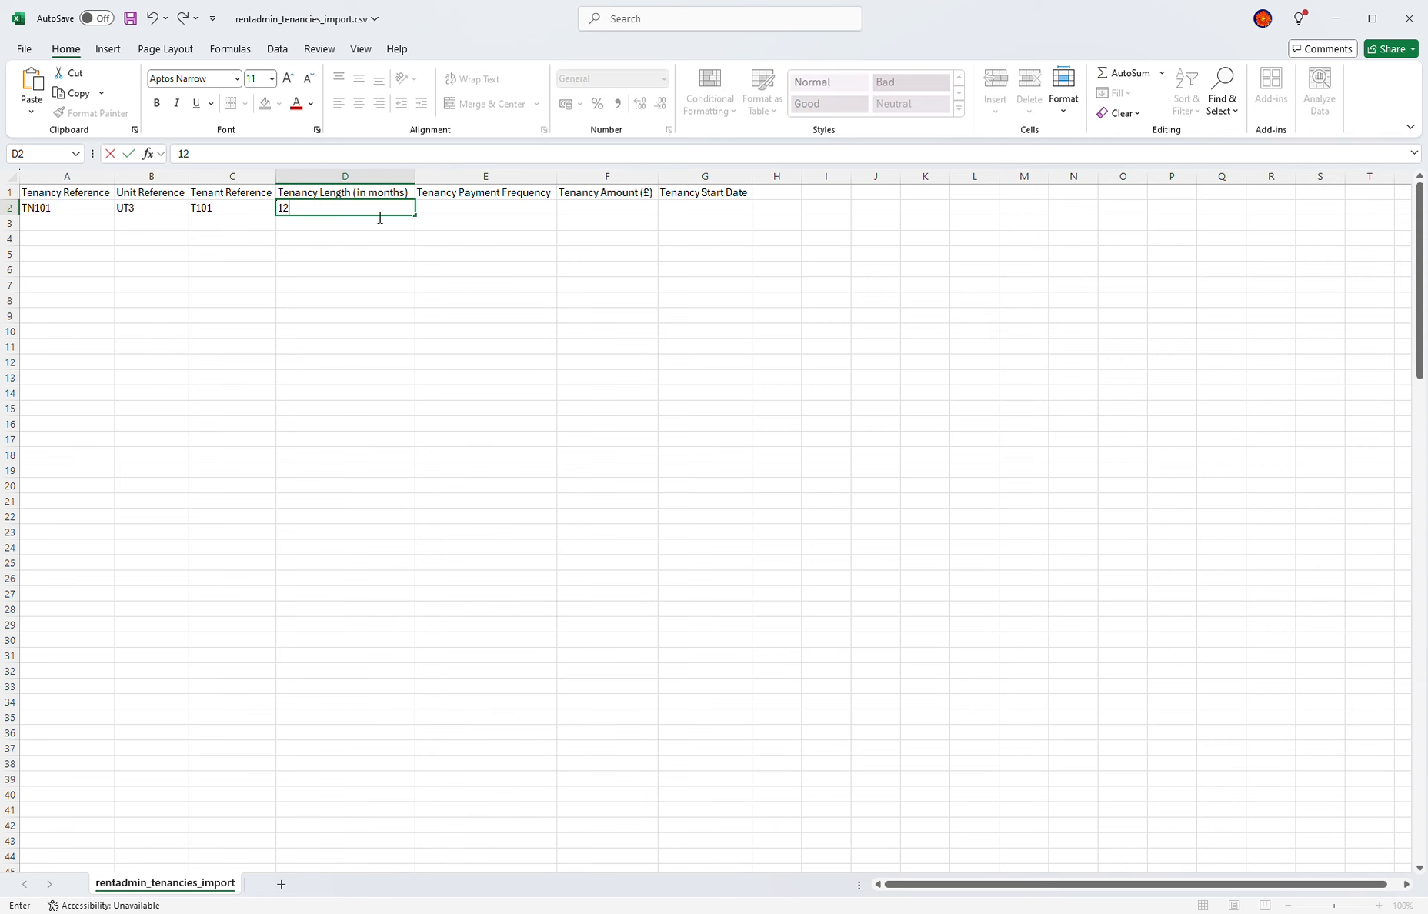
pyautogui.click(466, 258)
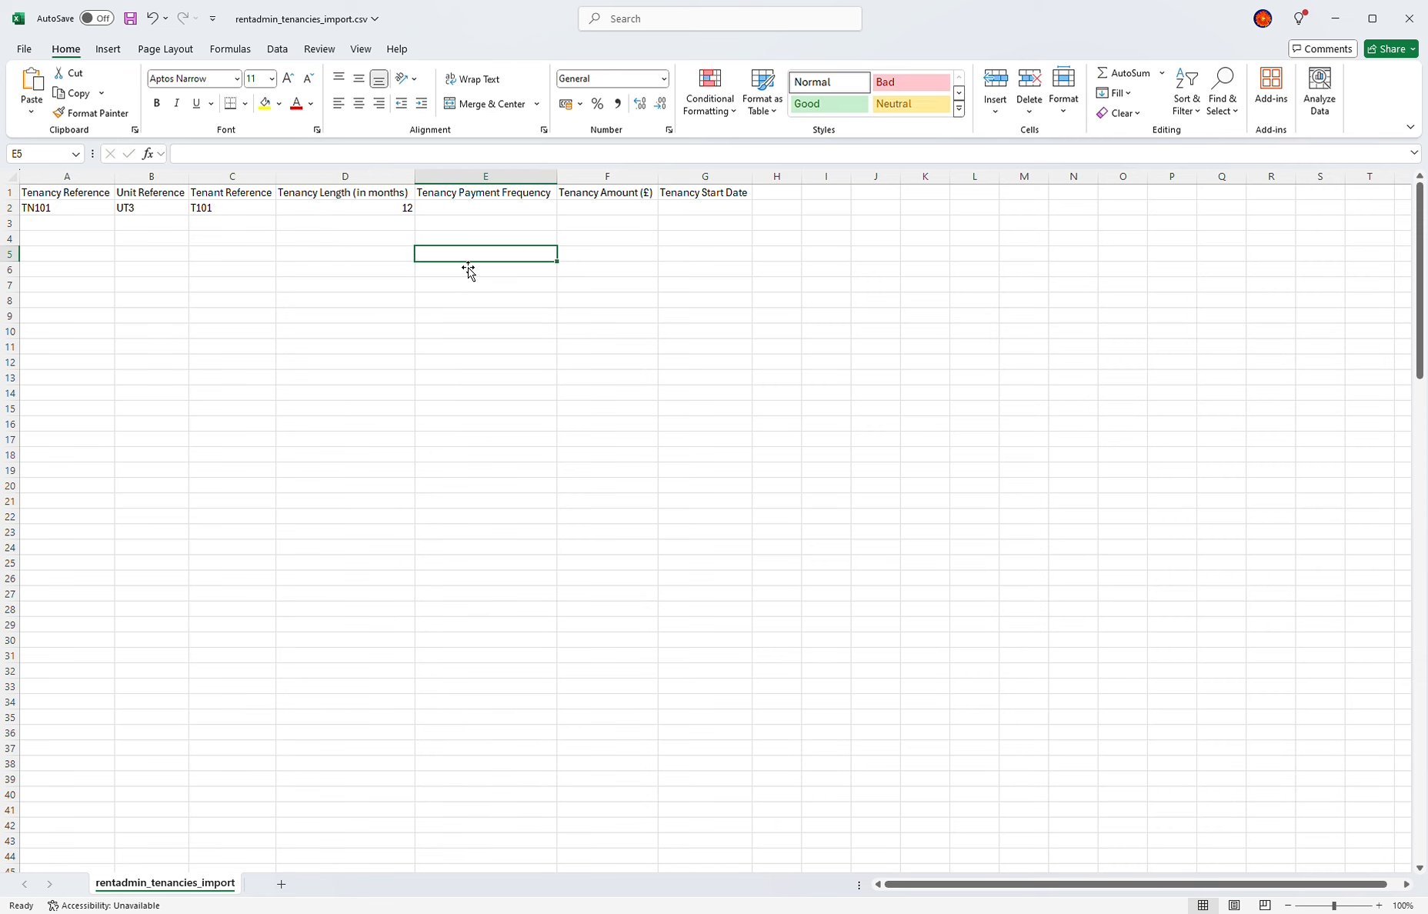
pyautogui.click(487, 213)
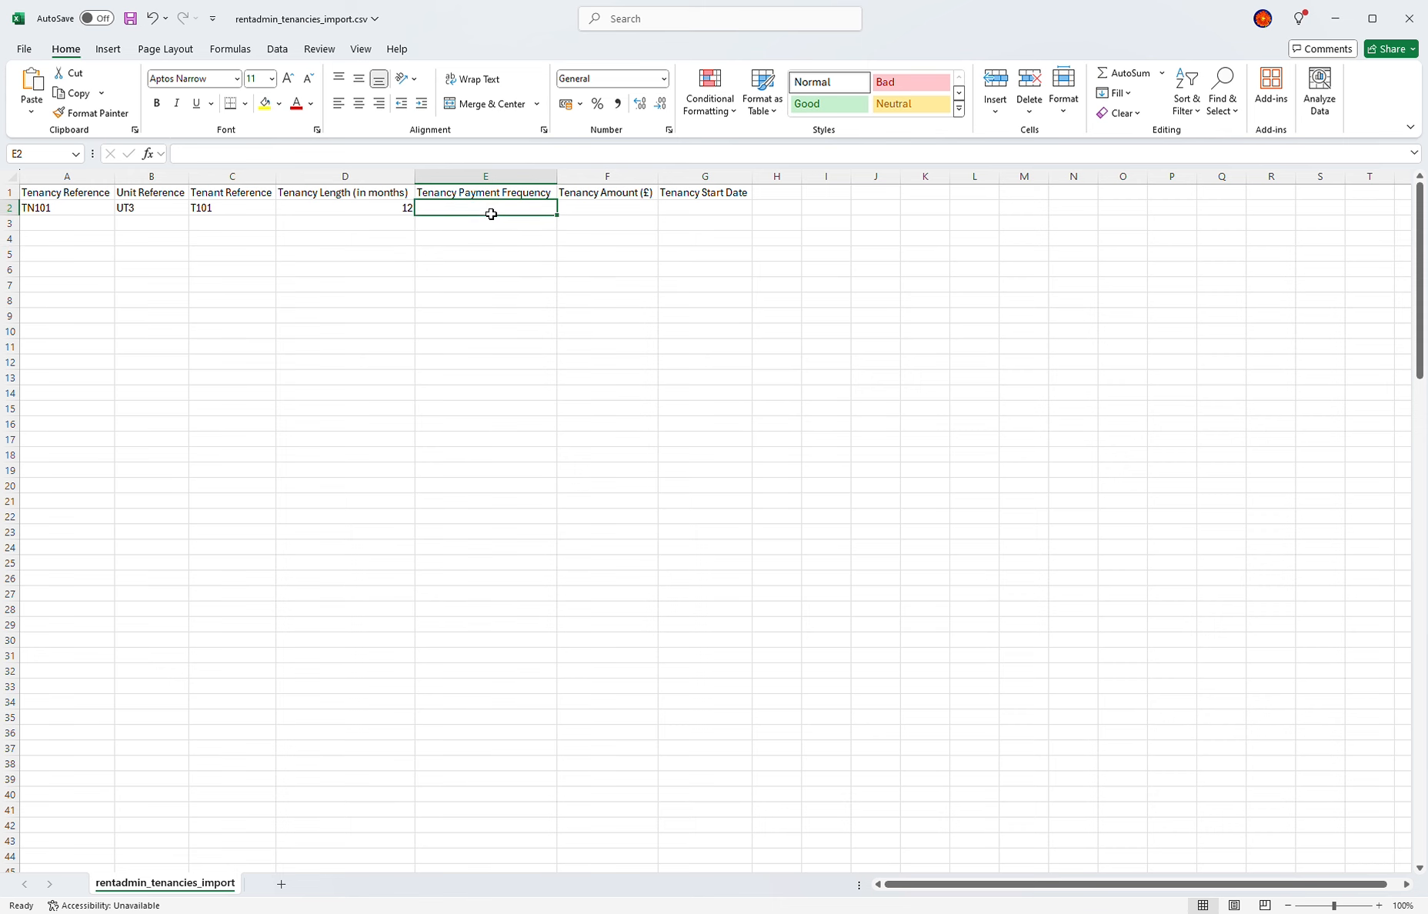
pyautogui.write('MONTHLY')
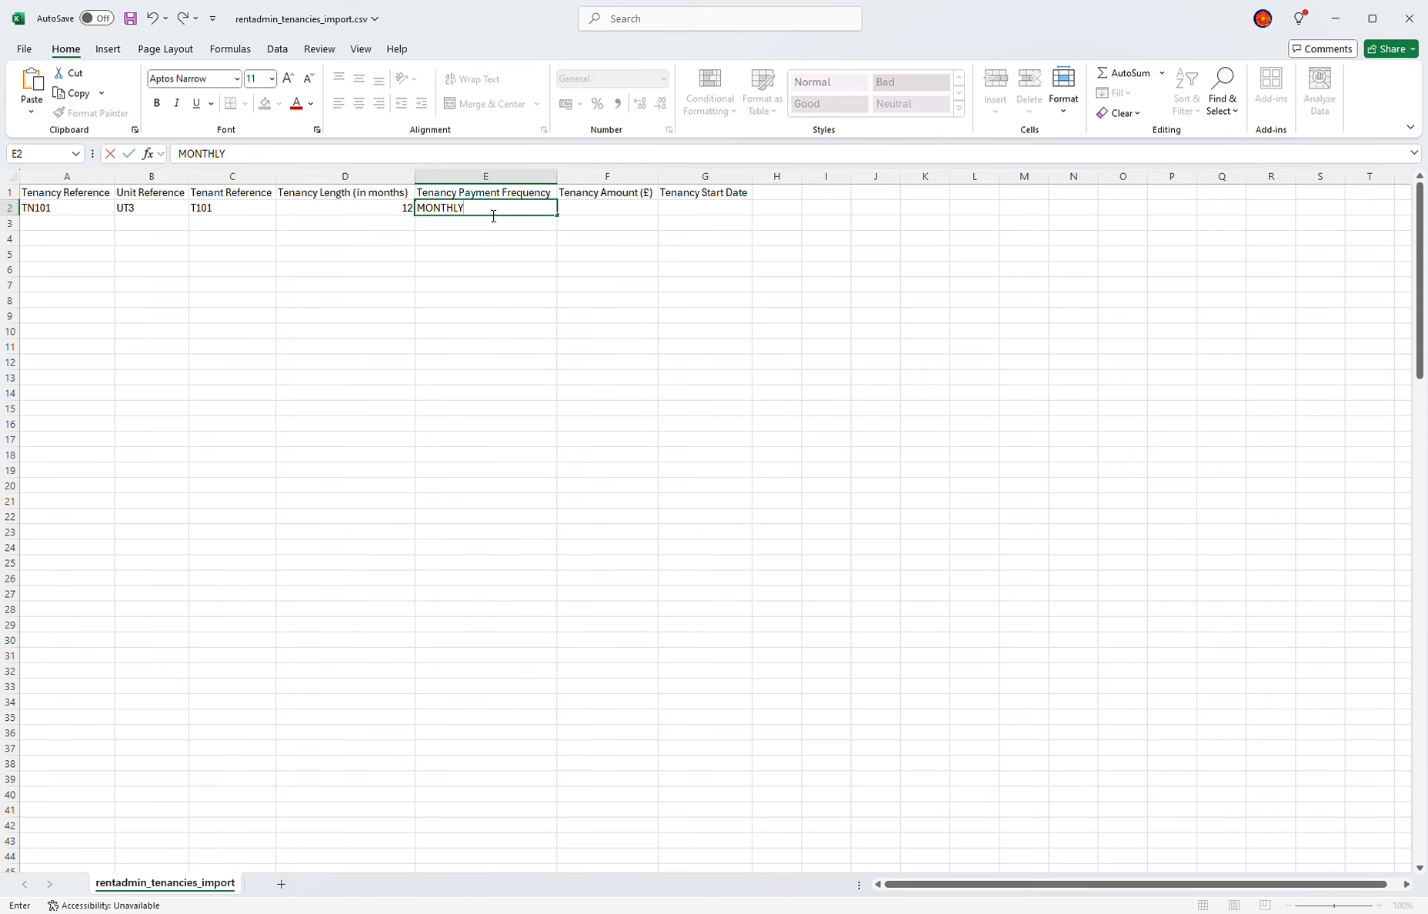
pyautogui.press('Tab')
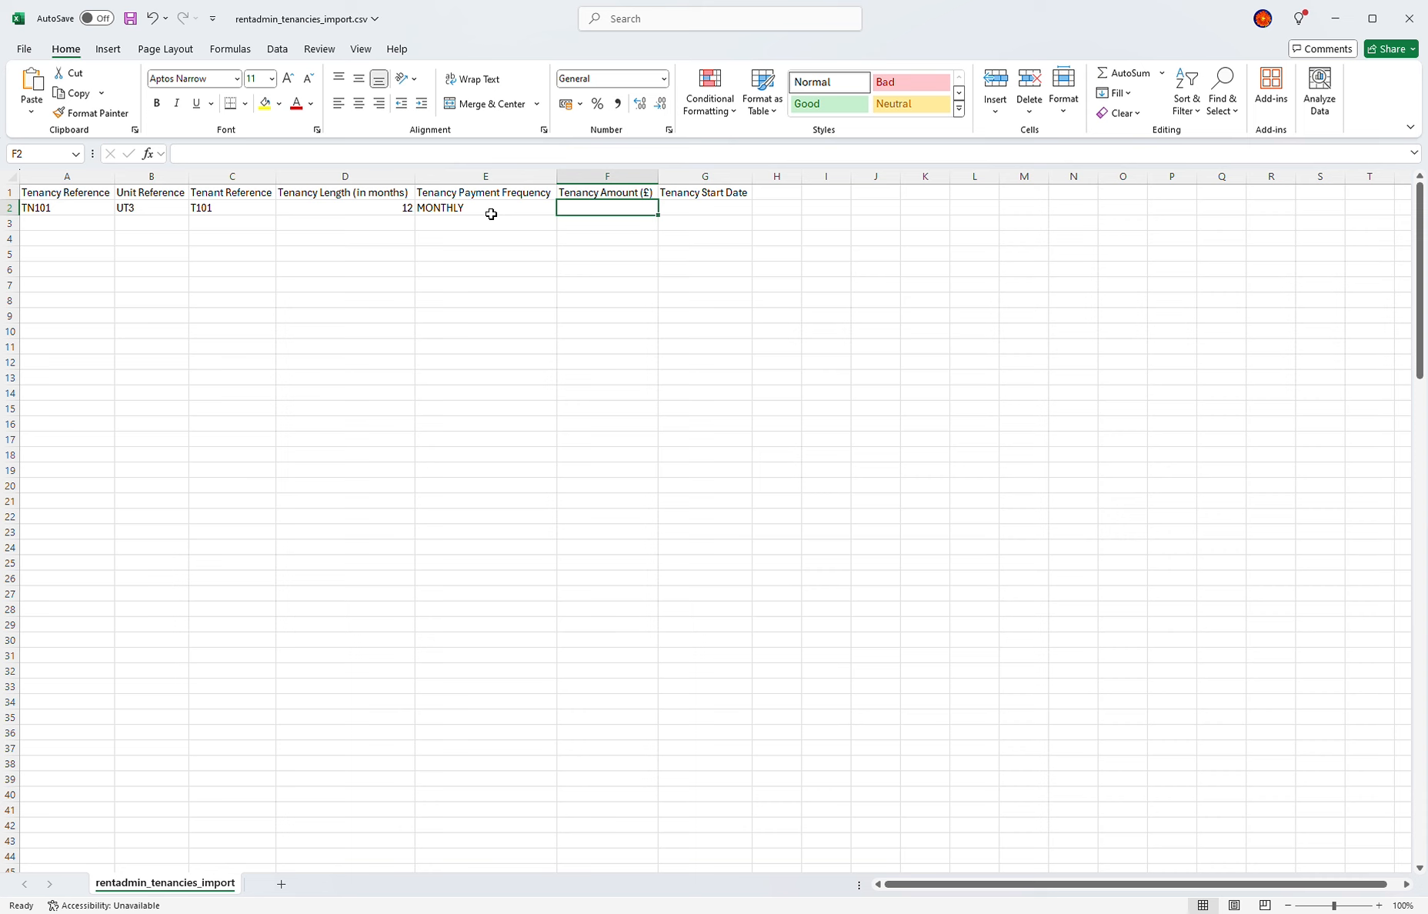
pyautogui.write('850')
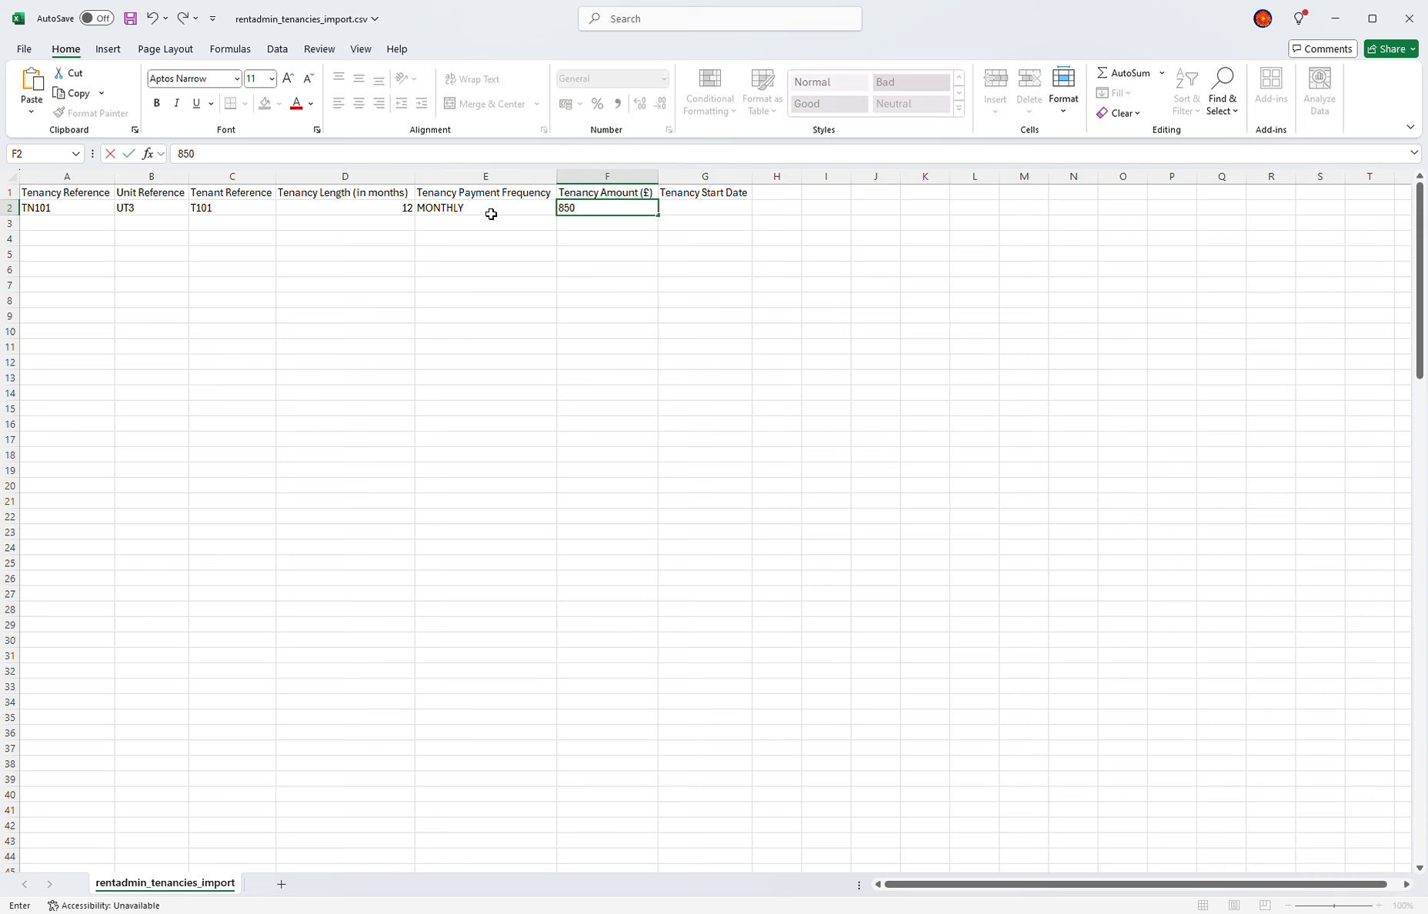
pyautogui.press('Tab')
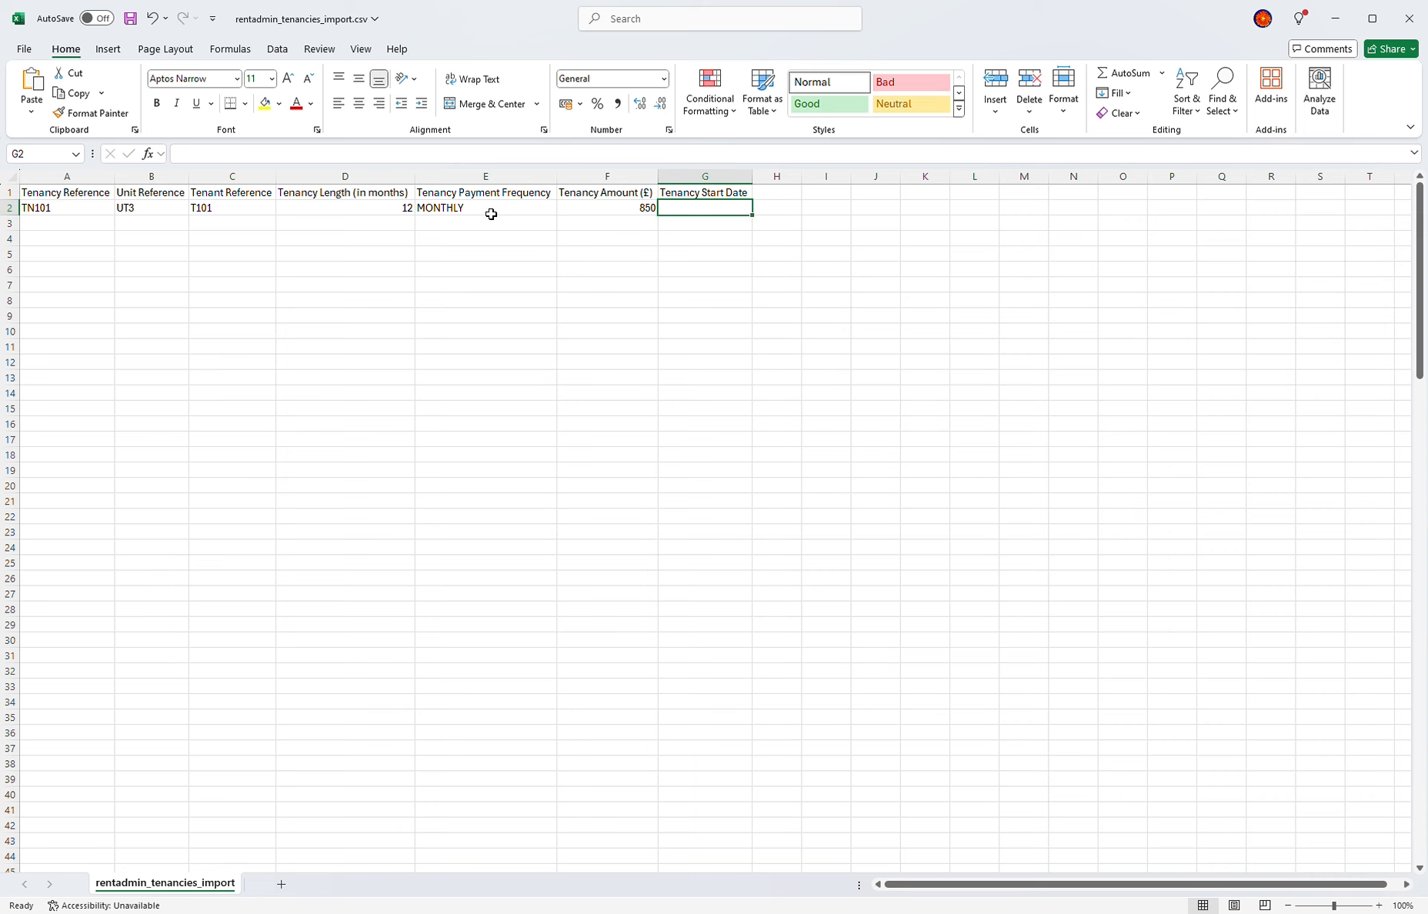
pyautogui.write('01/0')
pyautogui.write('6/20')
pyautogui.press('BackSpace')
pyautogui.write('2024')
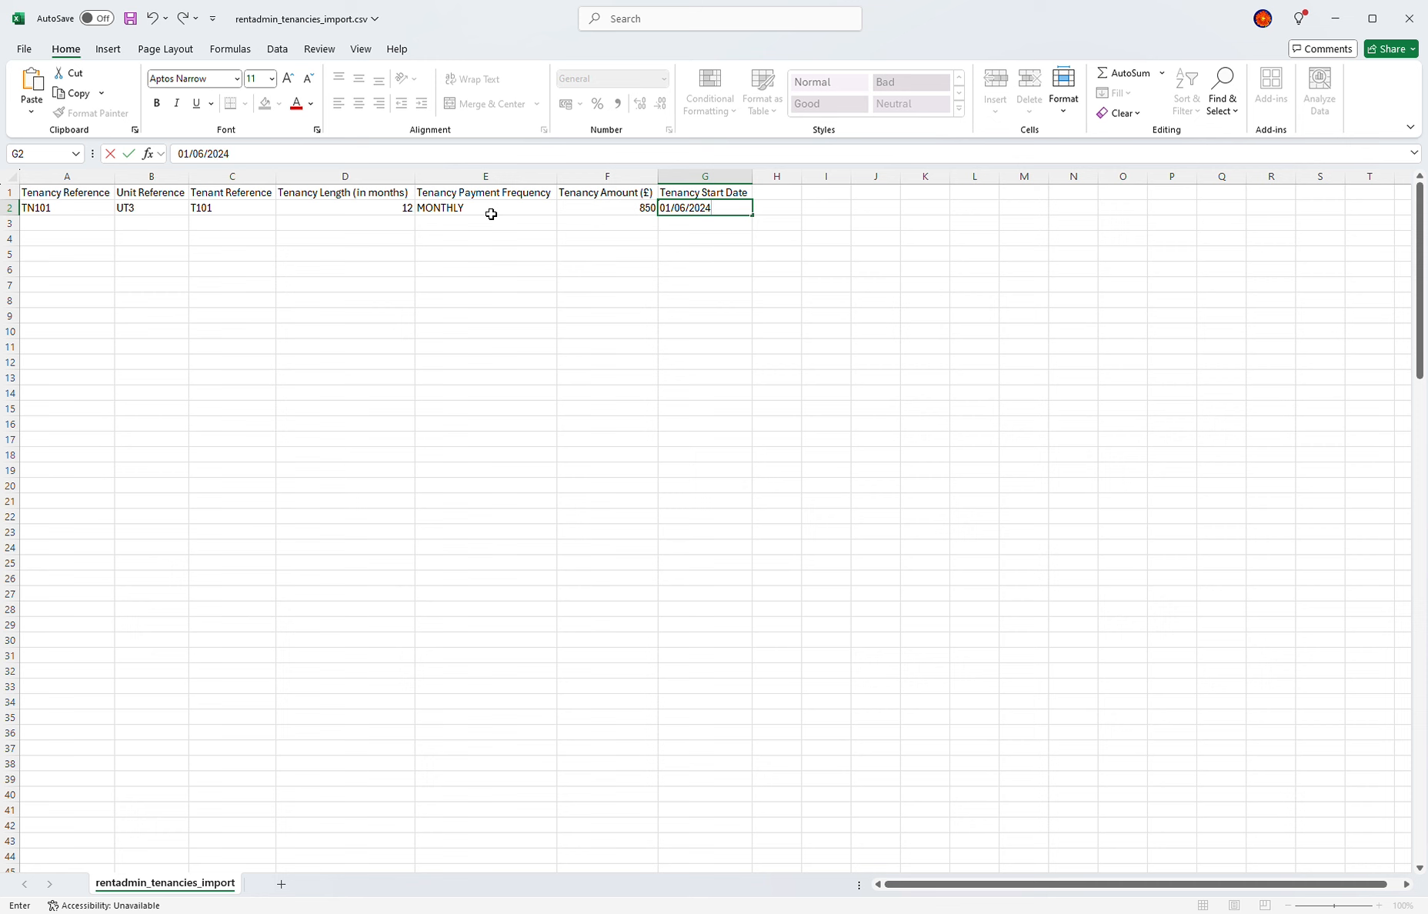
pyautogui.click(395, 284)
# Step: Copy a reference from the other window, then start row 3 with TN102, UT3, T102
pyautogui.hotkey('alt', 'Tab')
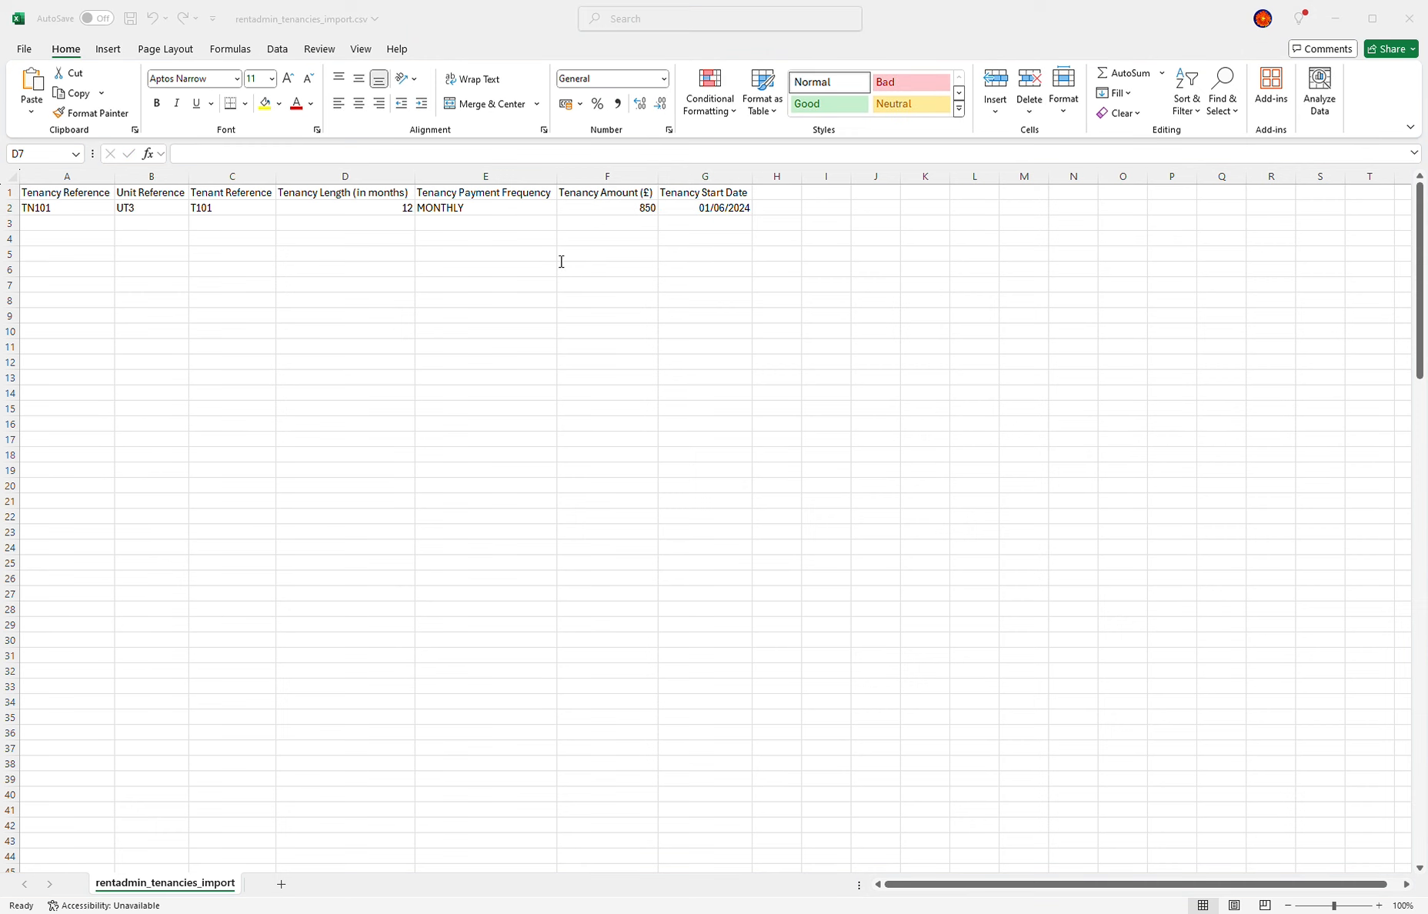
pyautogui.hotkey('alt', 'Tab')
pyautogui.click(201, 224)
pyautogui.hotkey('ctrl', 'c')
pyautogui.click(60, 229)
pyautogui.write('TN102')
pyautogui.press('Tab')
pyautogui.write('U')
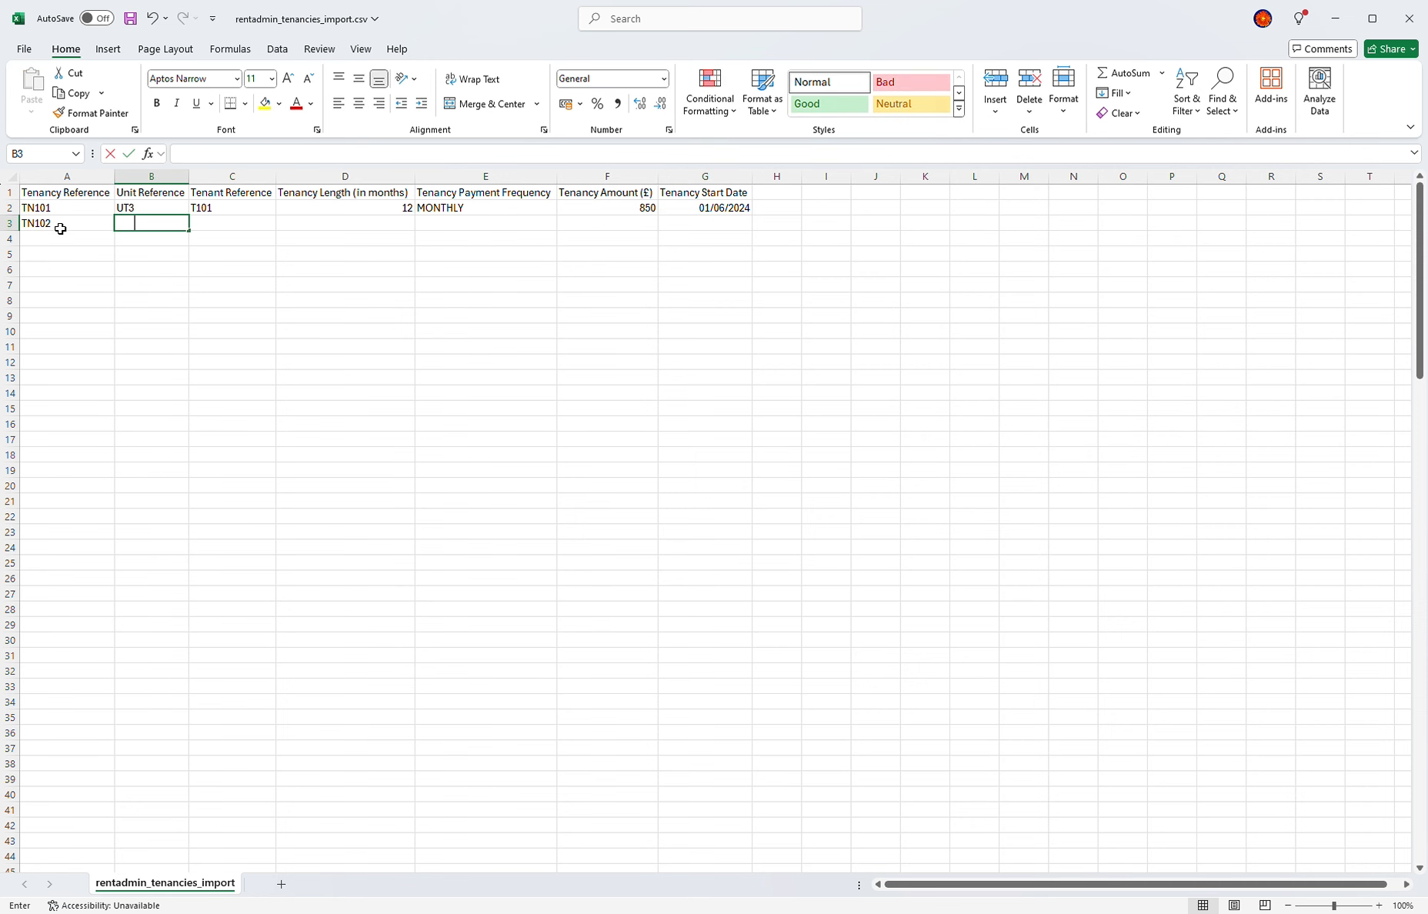
pyautogui.press('Tab')
pyautogui.write('T102')
pyautogui.press('Tab')
# Step: Give TN102 length 24, MONTHLY frequency, rent 950 and start date 01/11/2024
pyautogui.write('12')
pyautogui.press('Tab')
pyautogui.write('M')
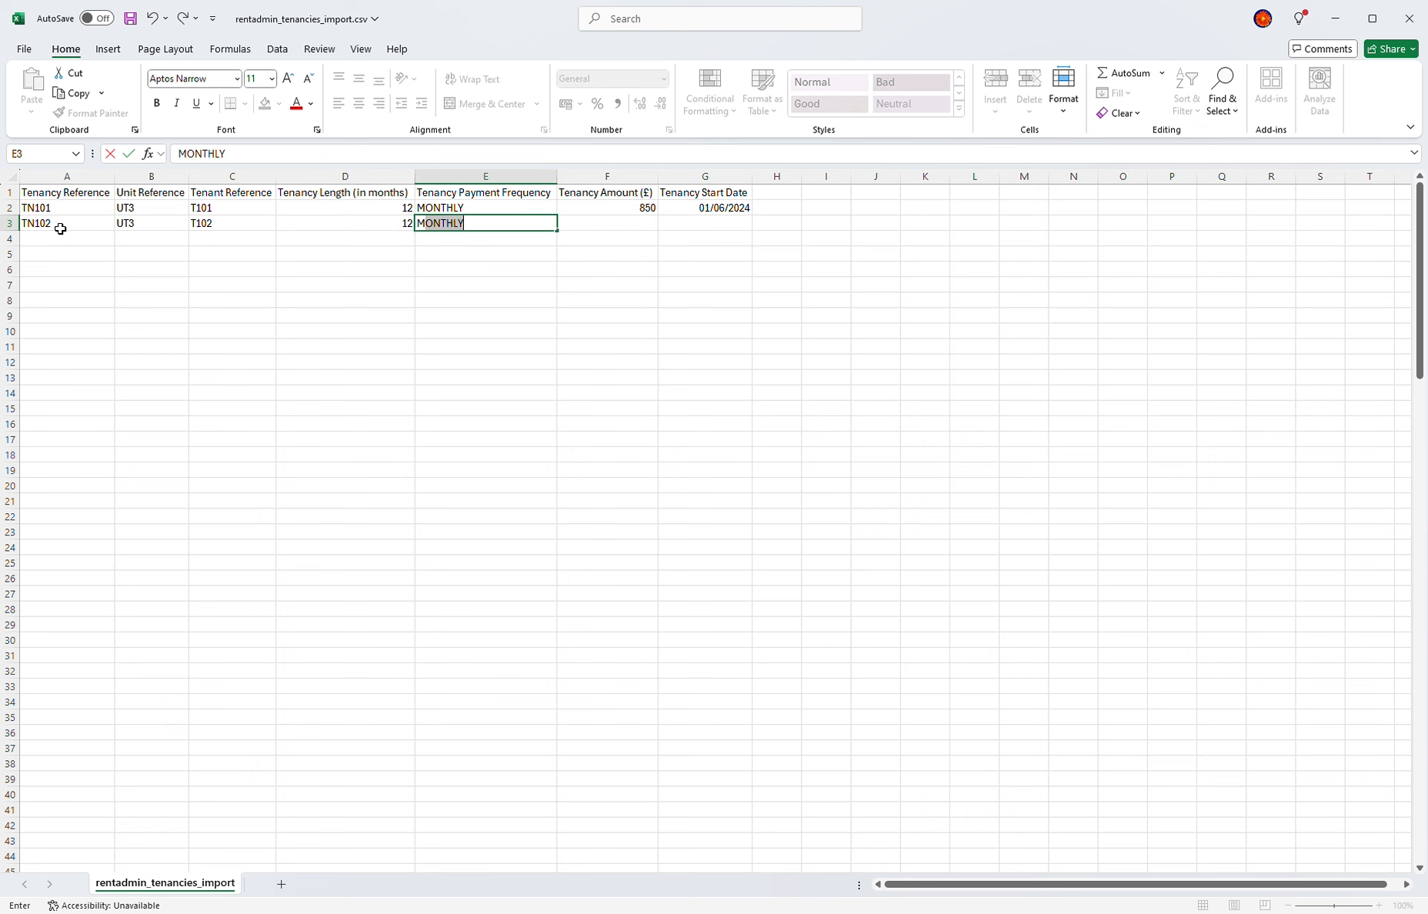
pyautogui.hotkey('shift', 'Tab')
pyautogui.write('24')
pyautogui.press('Tab')
pyautogui.press('Tab')
pyautogui.write('950')
pyautogui.press('Tab')
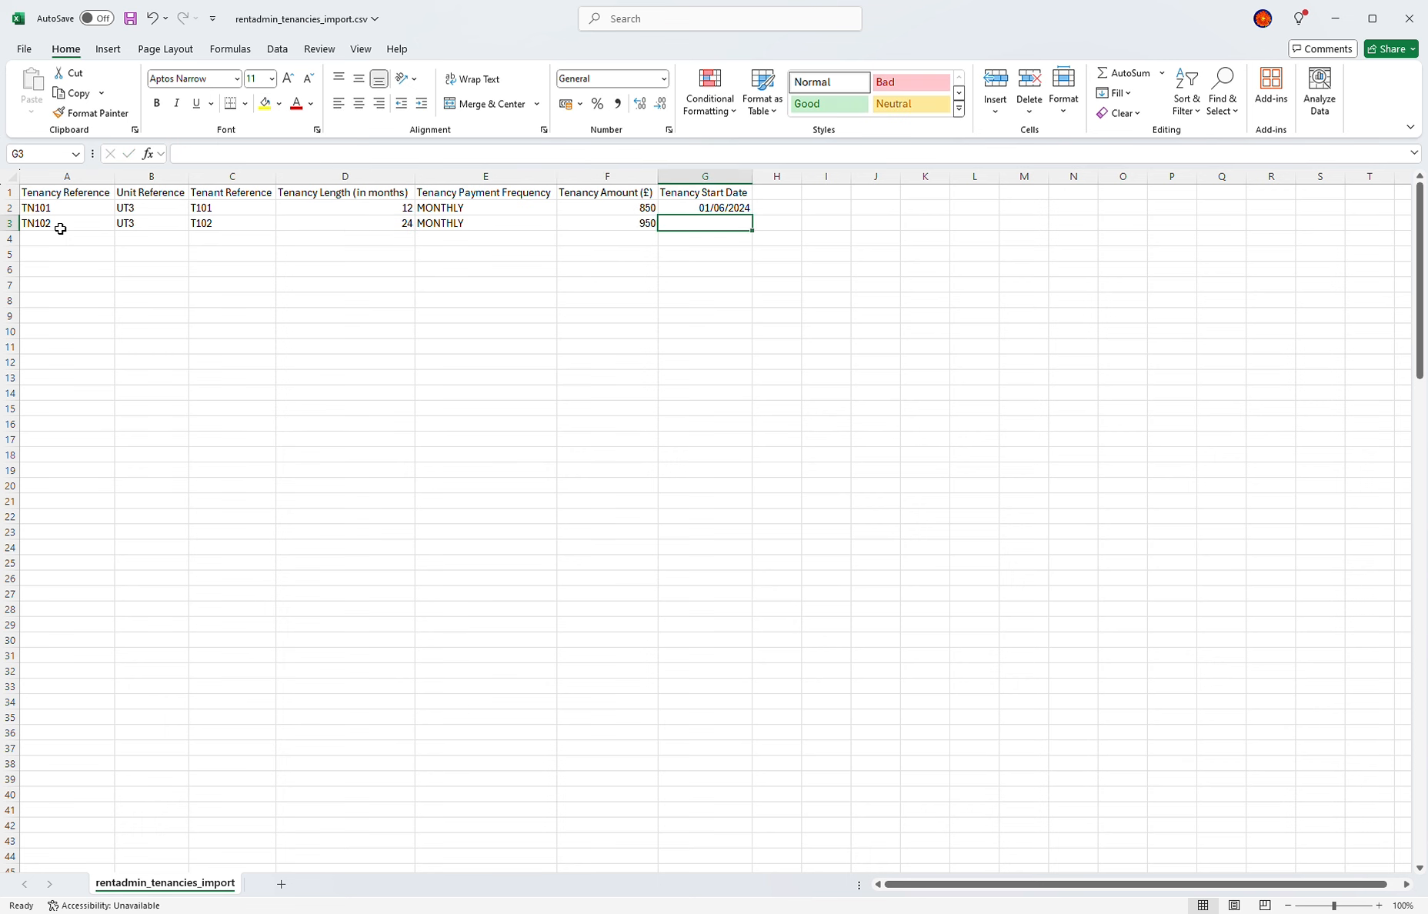
pyautogui.write('01/11/2024')
pyautogui.press('Return')
# Step: Correct TN102's unit reference from UT3 to UT4
pyautogui.click(139, 227)
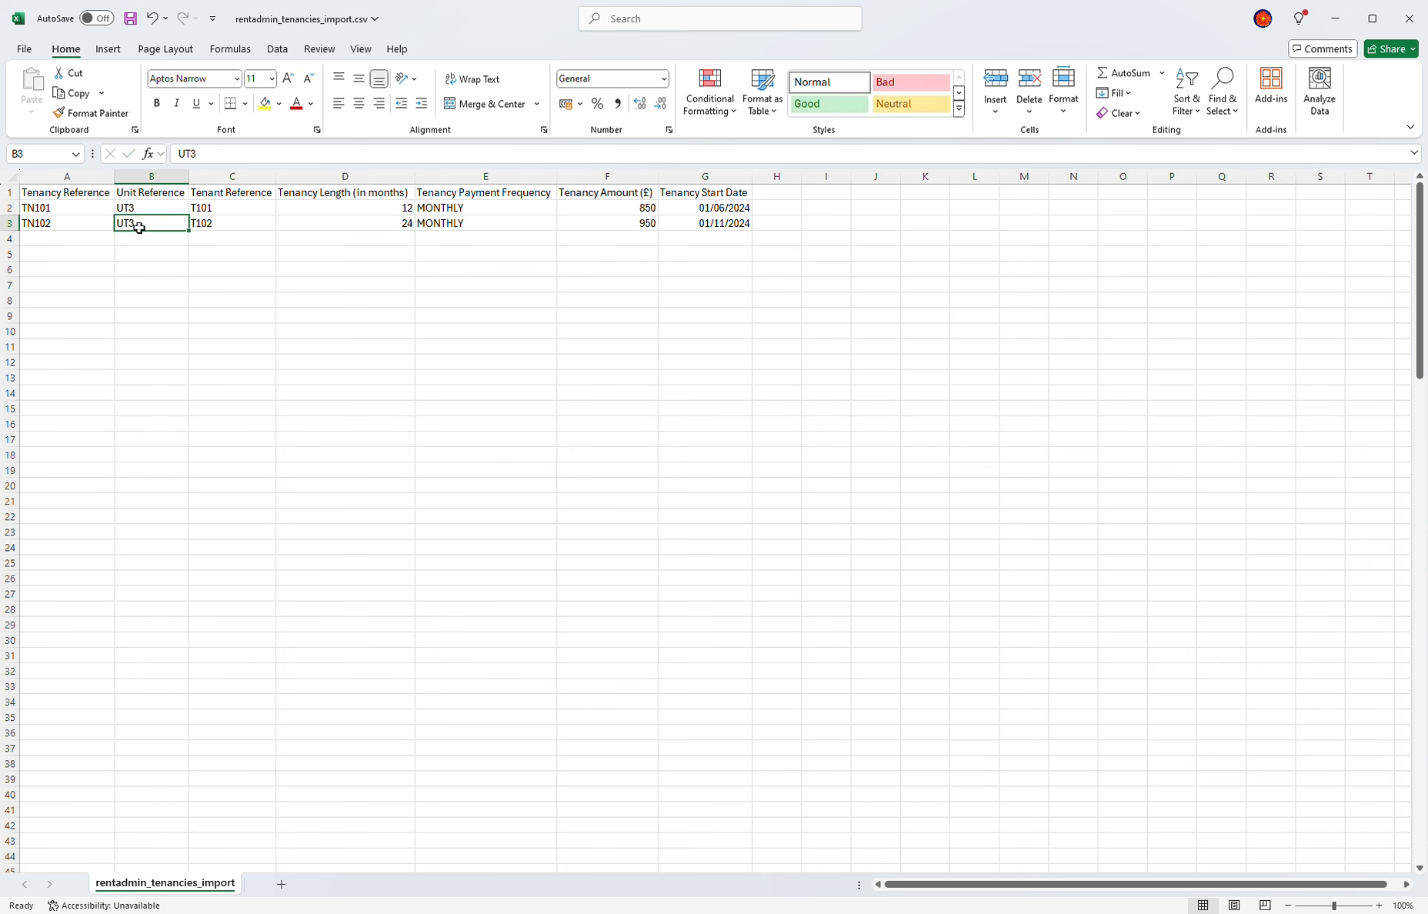
pyautogui.doubleClick(139, 228)
pyautogui.press('BackSpace')
pyautogui.write('4')
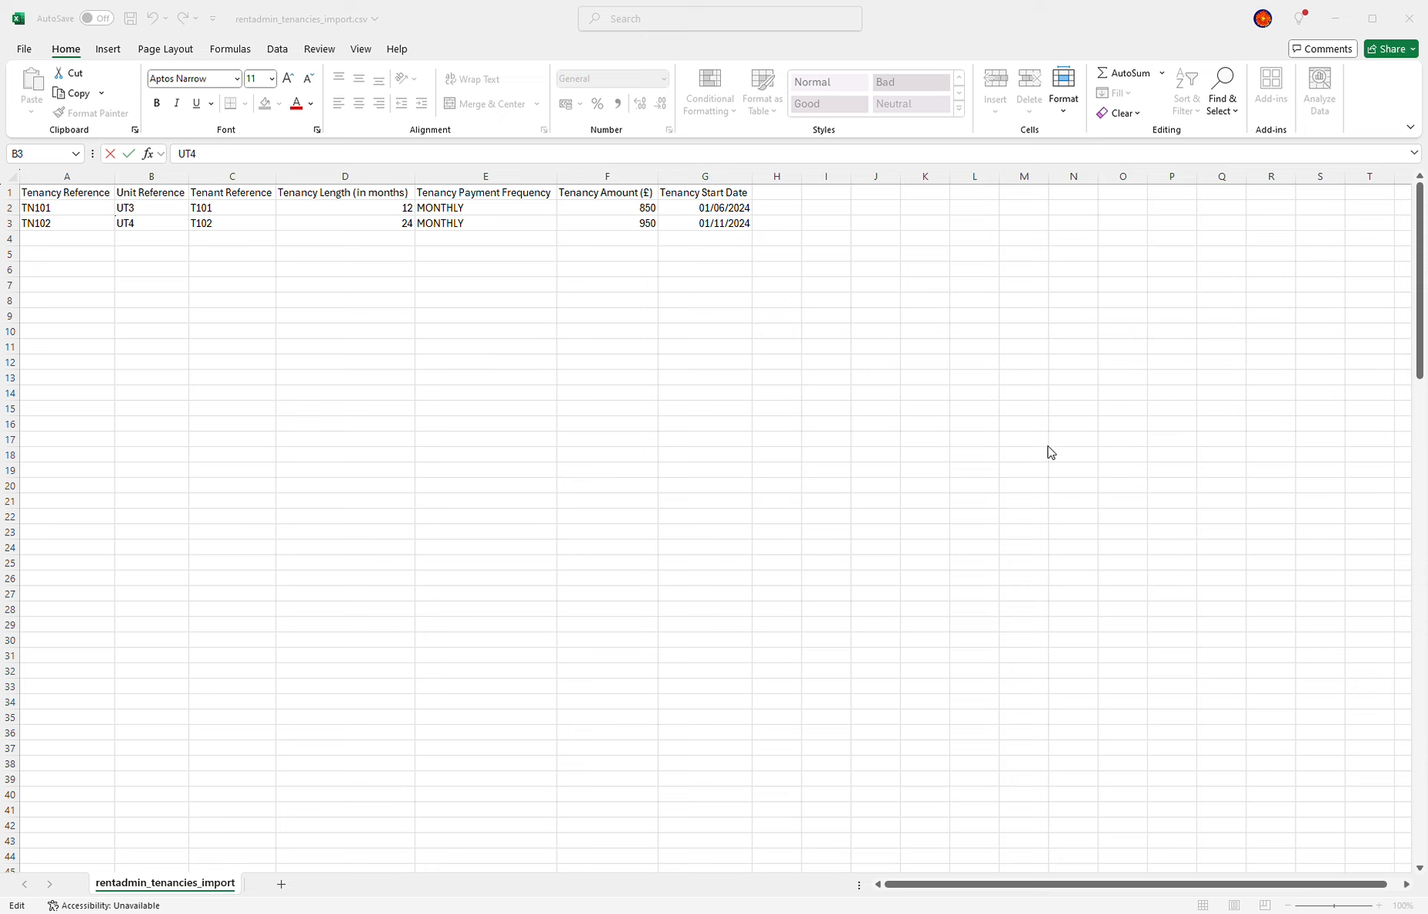
# Step: Commit UT4, check the tenancies file format, then upload and import the tenancies CSV
pyautogui.click(341, 256)
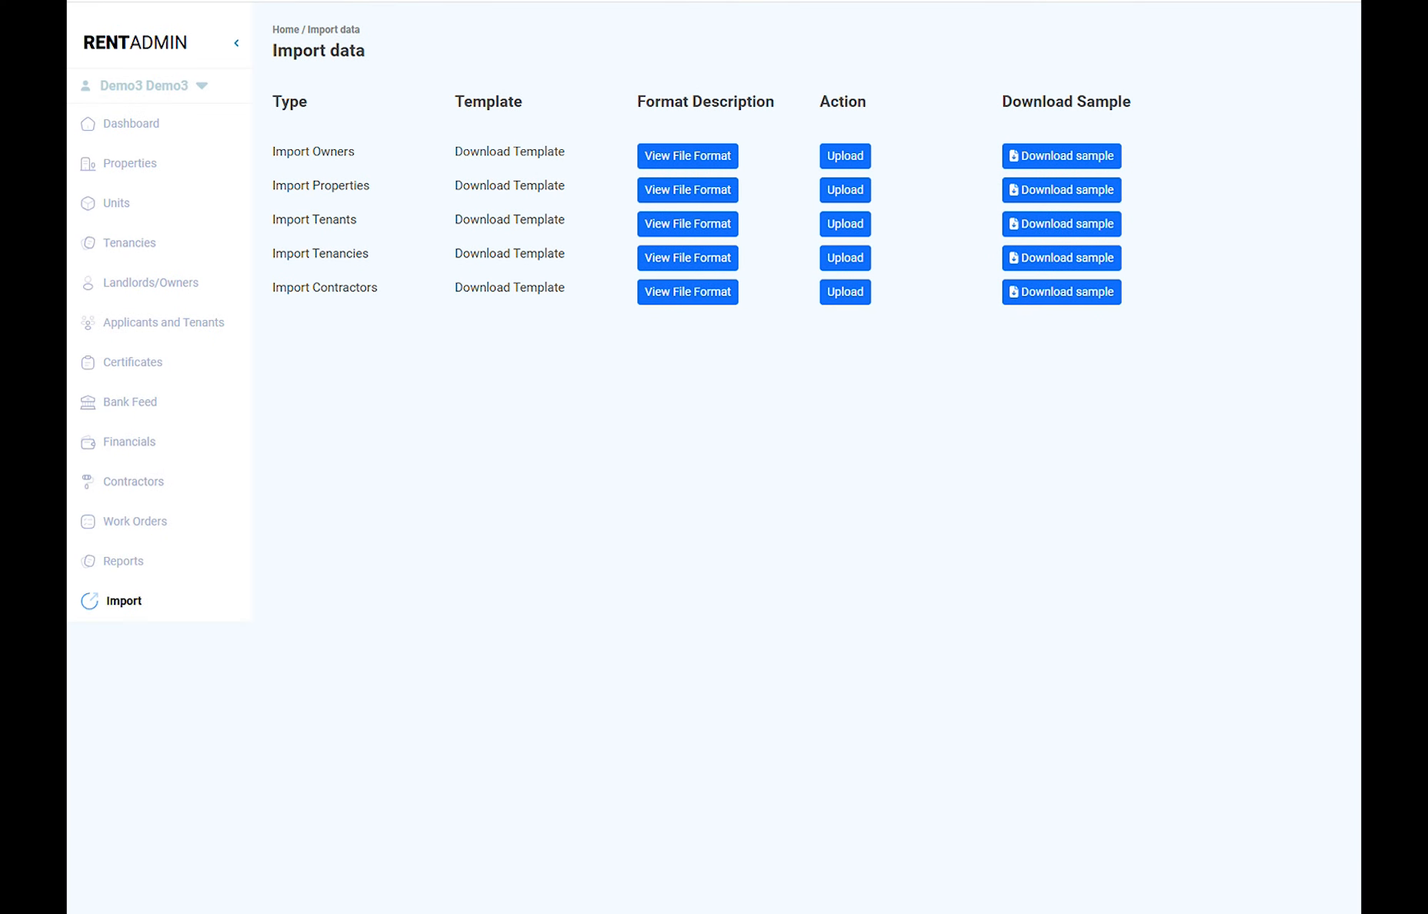
pyautogui.click(660, 260)
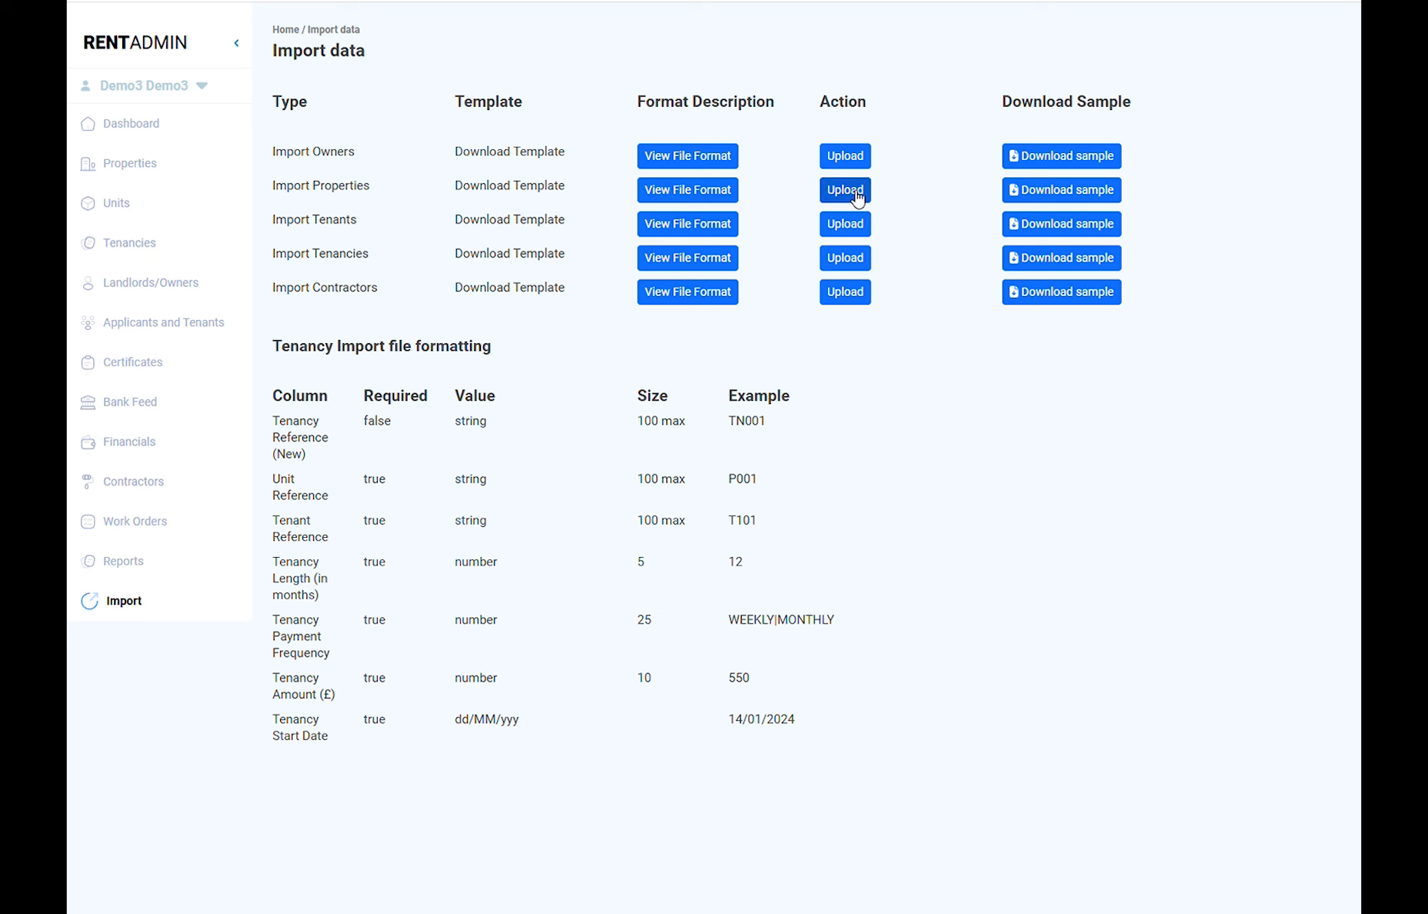
pyautogui.click(851, 266)
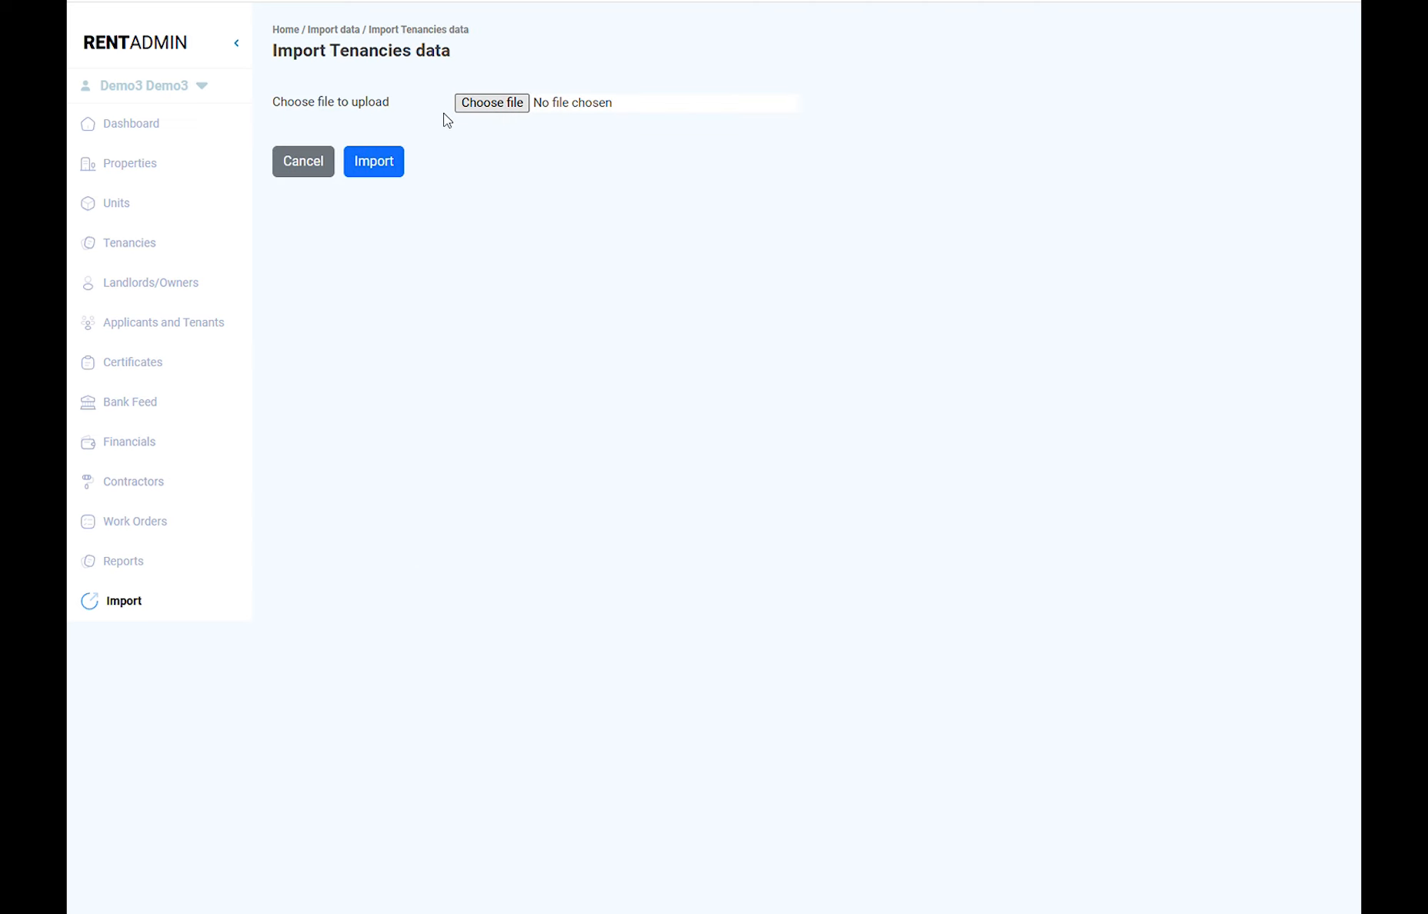
pyautogui.click(392, 172)
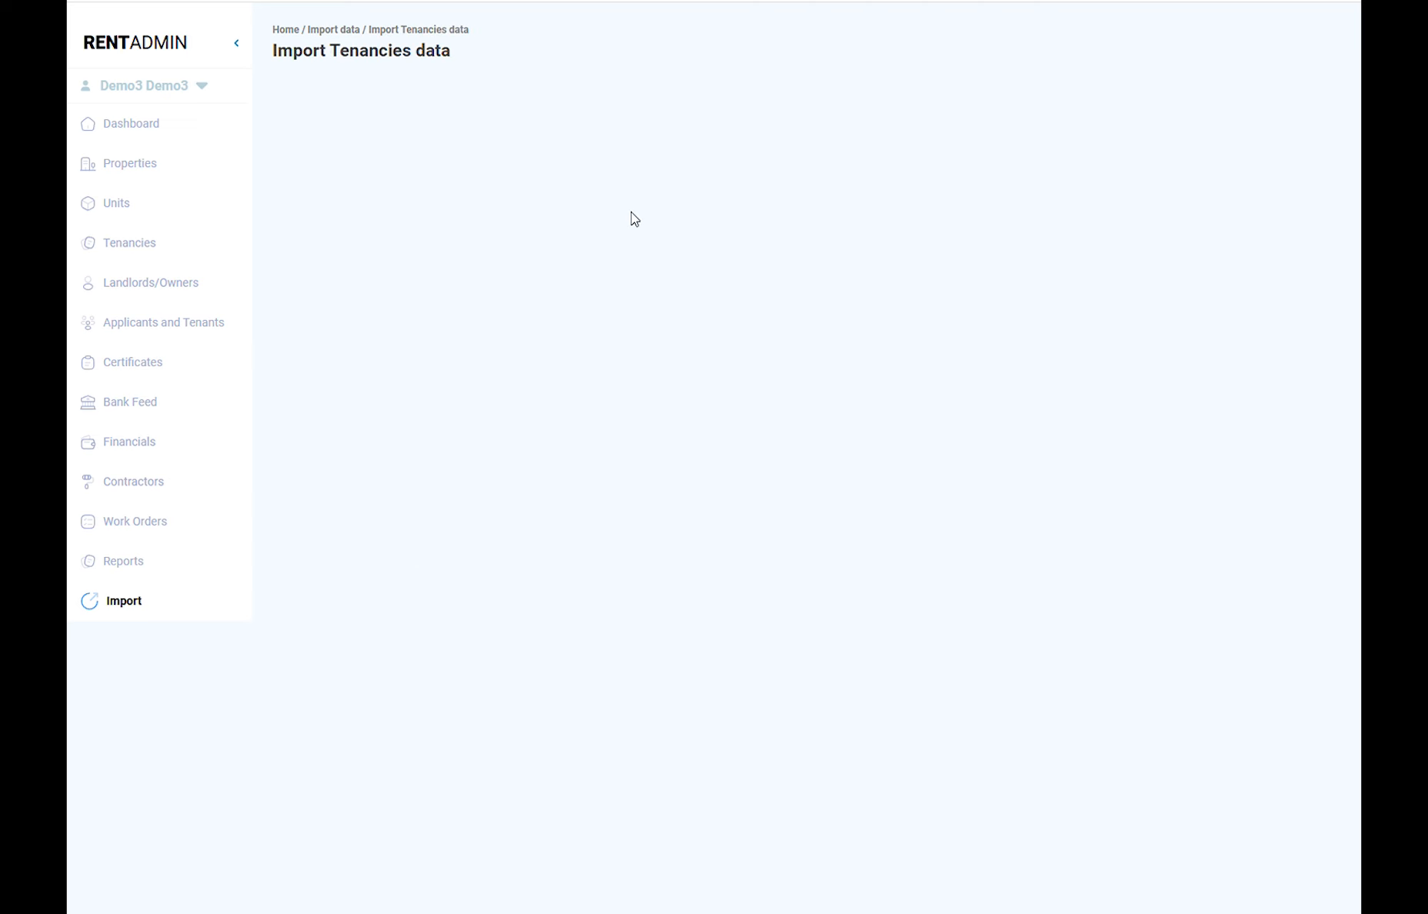
pyautogui.moveTo(275, 176); pyautogui.dragTo(531, 179)
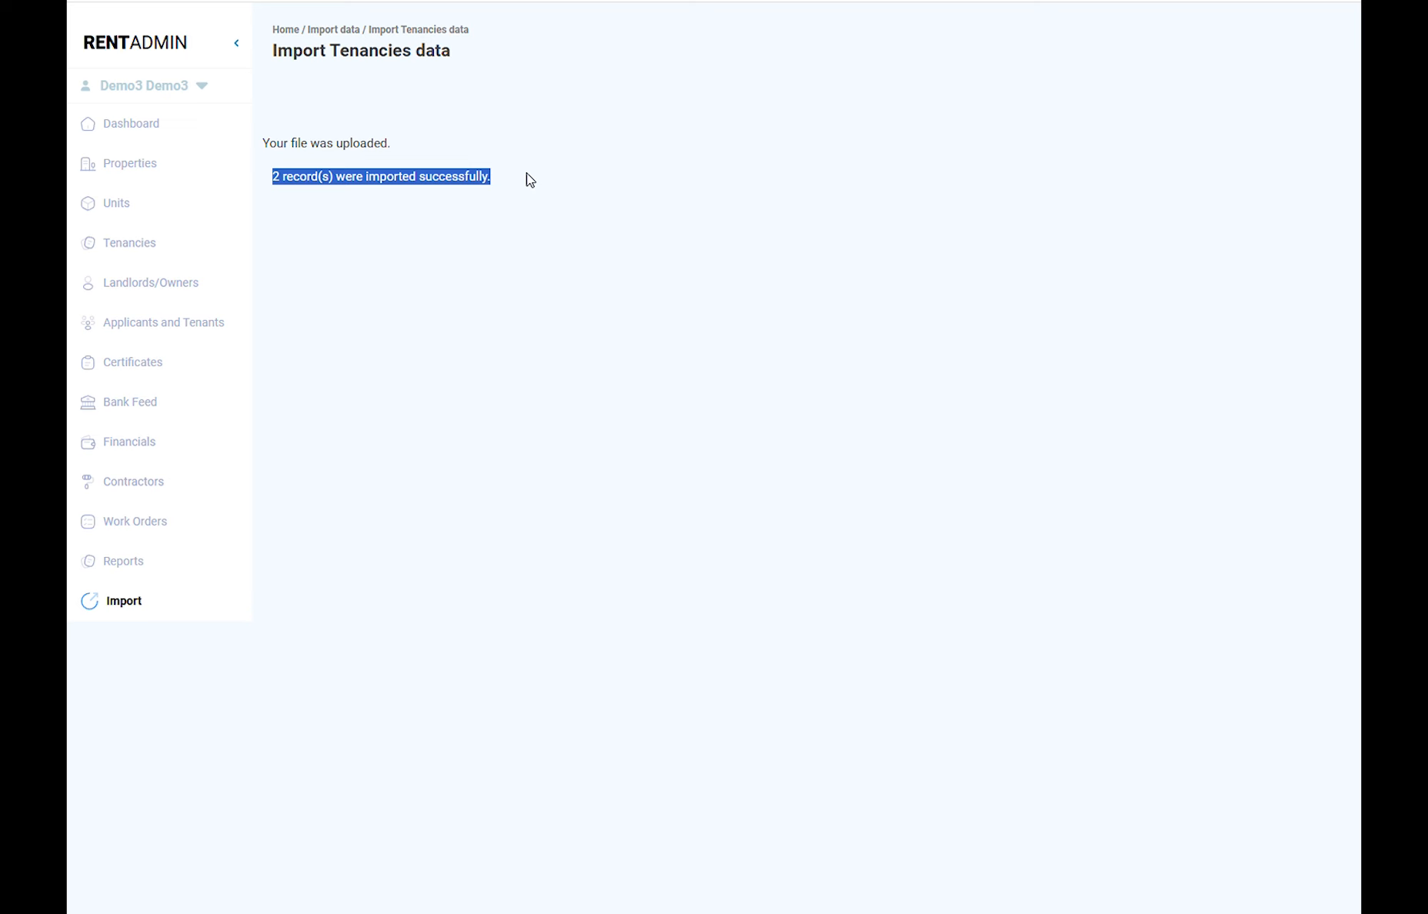
pyautogui.click(527, 174)
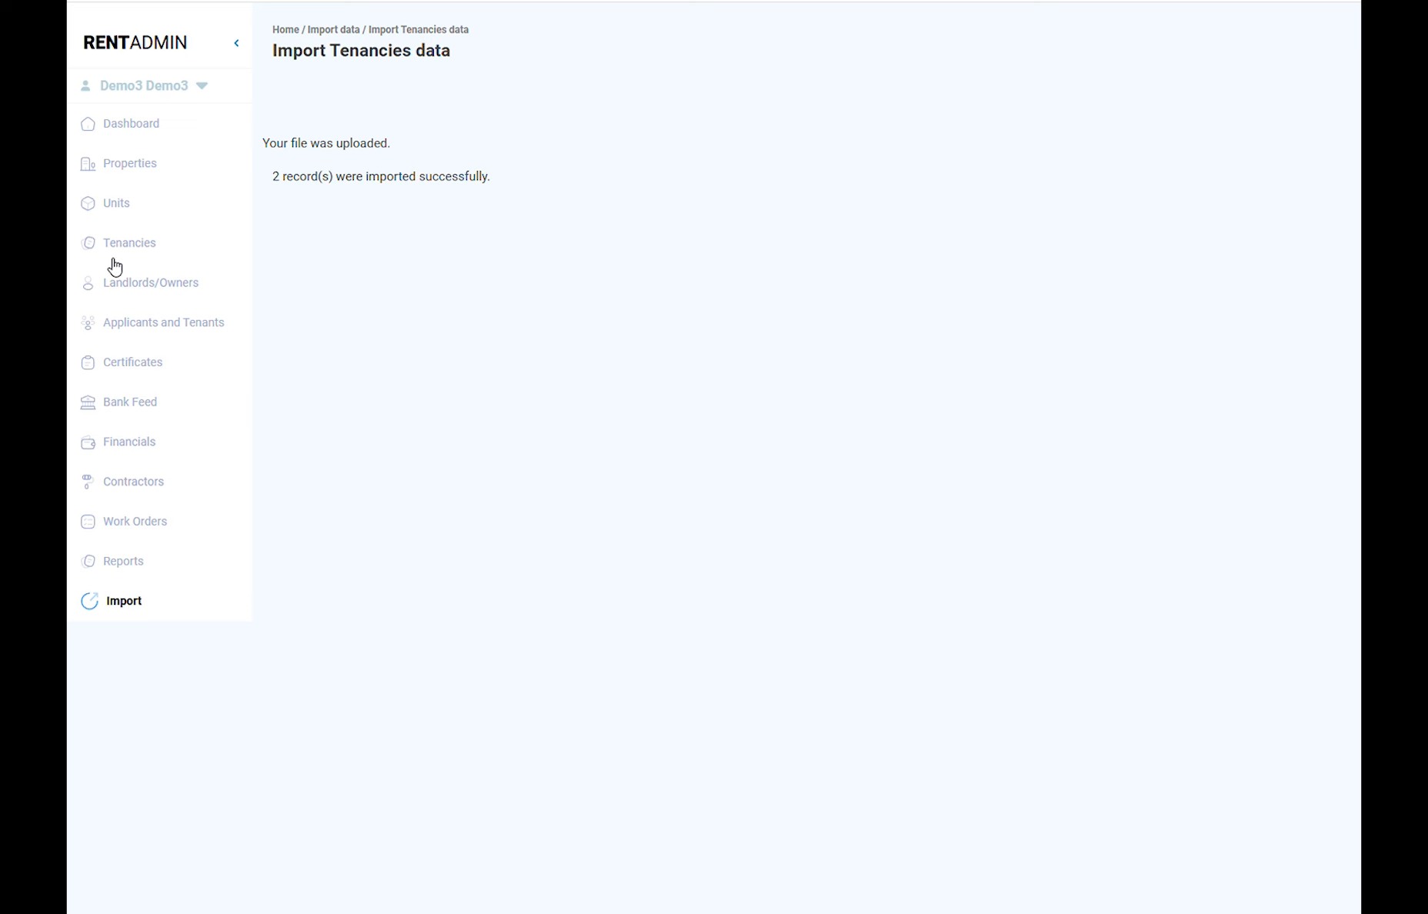
# Step: Open tenancy TN101 from the Tenancies list, review its statements, then return to the list
pyautogui.click(130, 123)
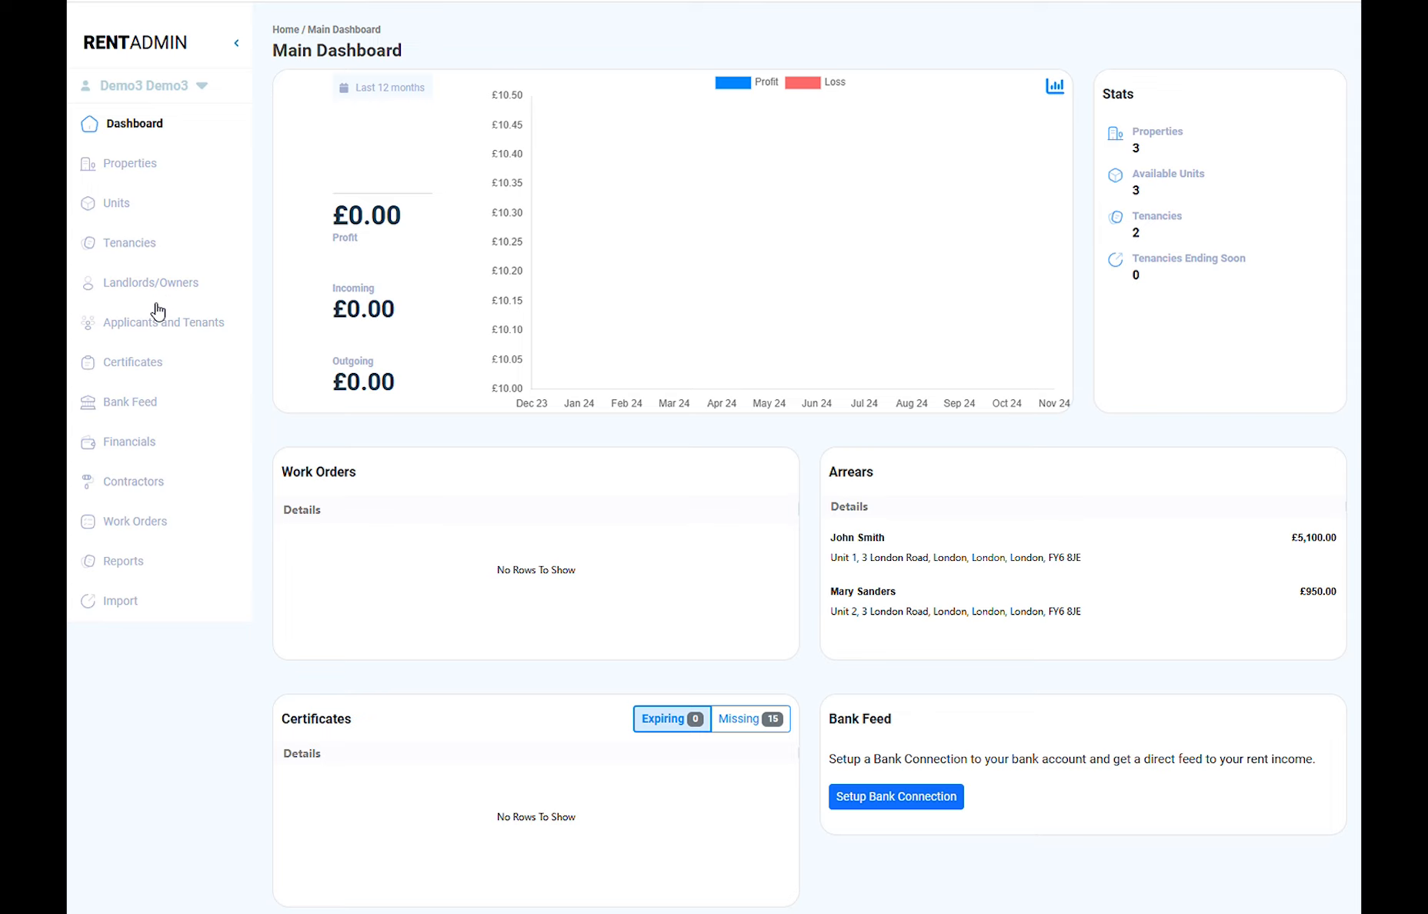
pyautogui.click(145, 254)
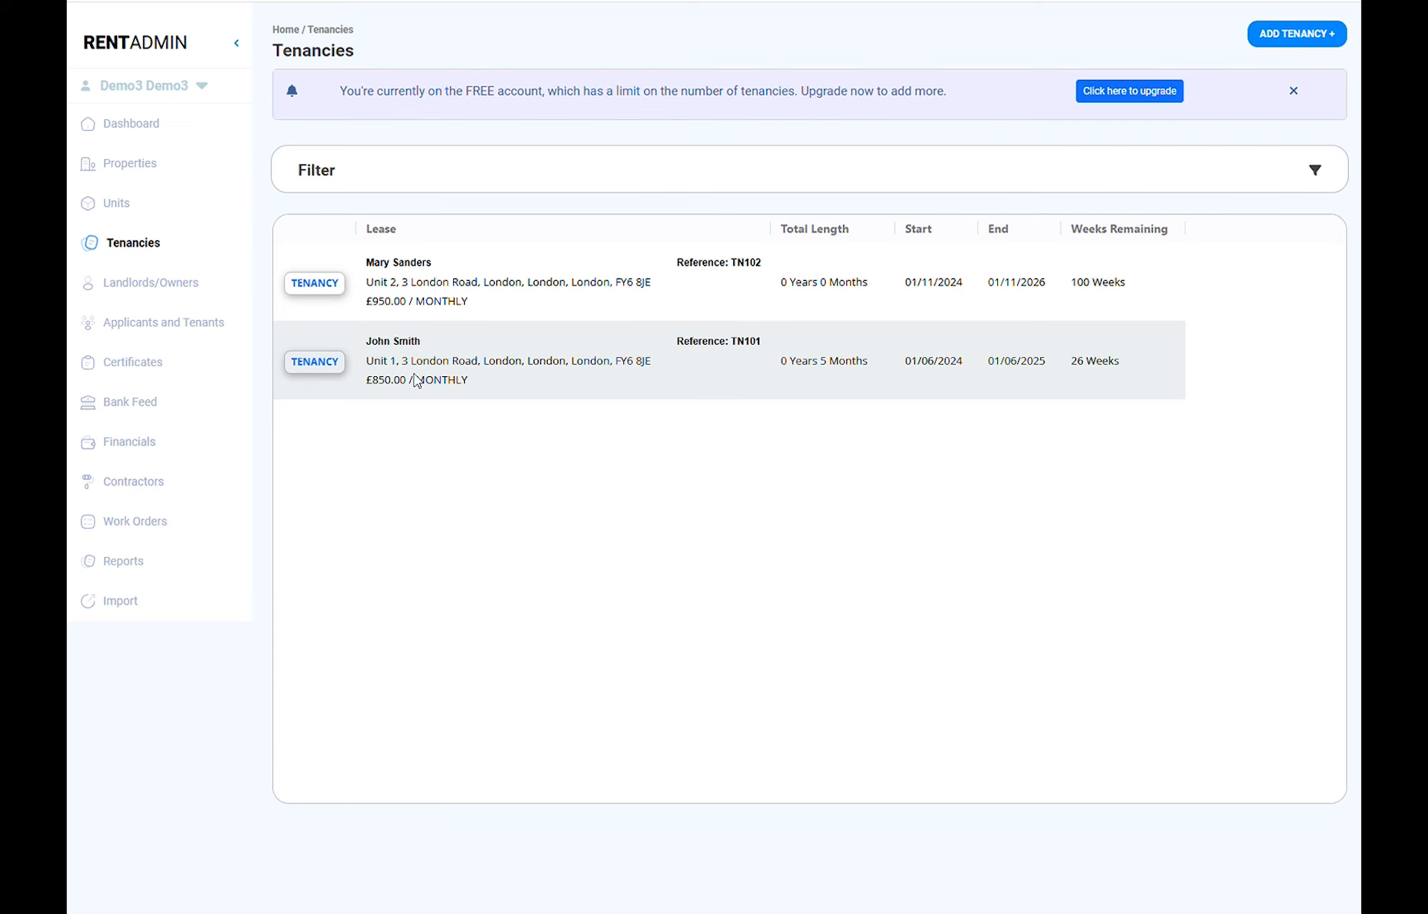
pyautogui.click(415, 379)
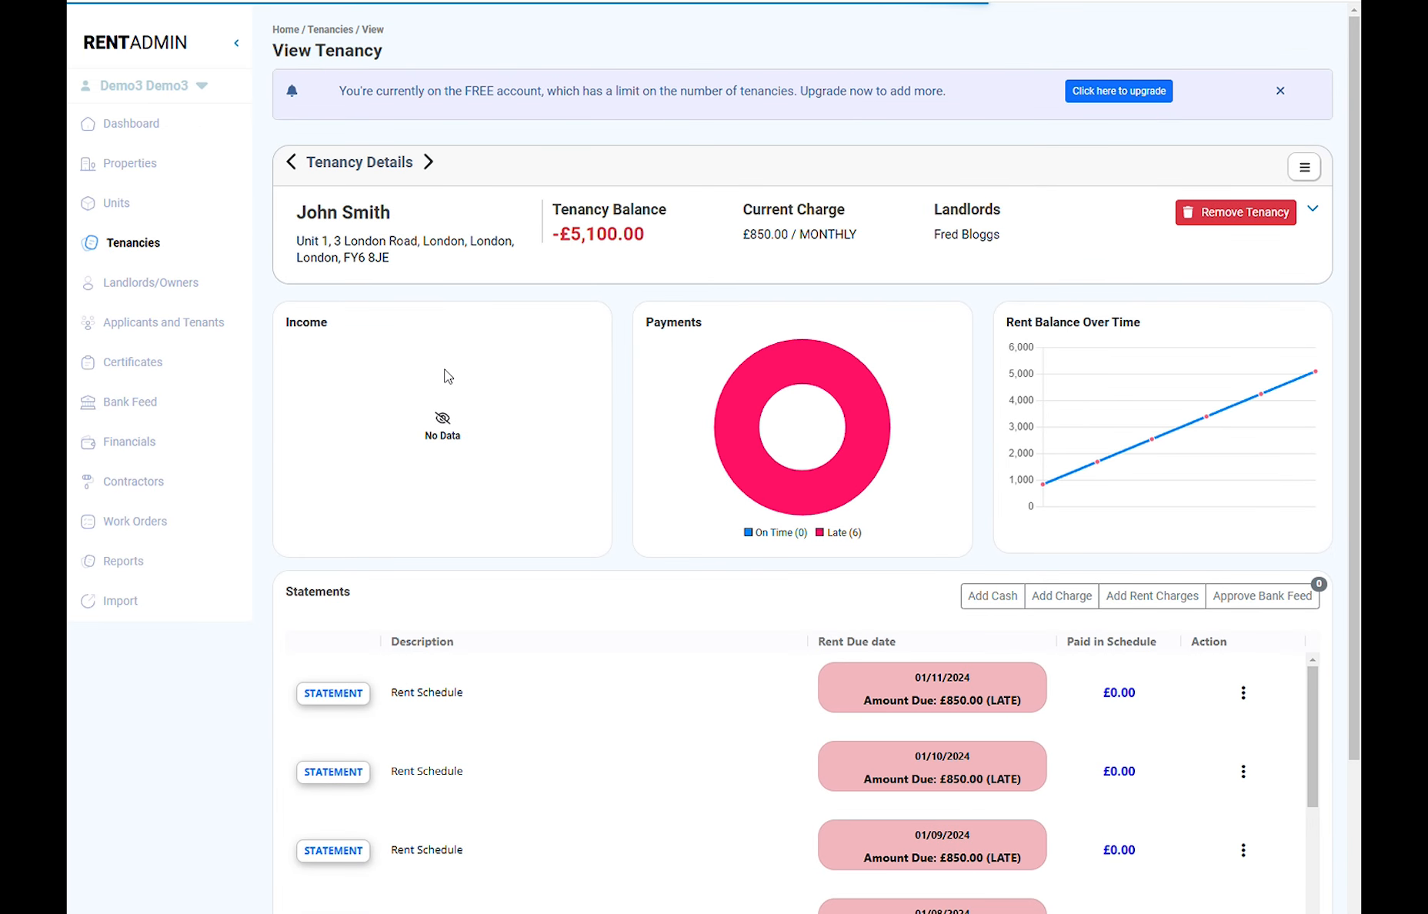
pyautogui.scroll(-1, 504, 395)
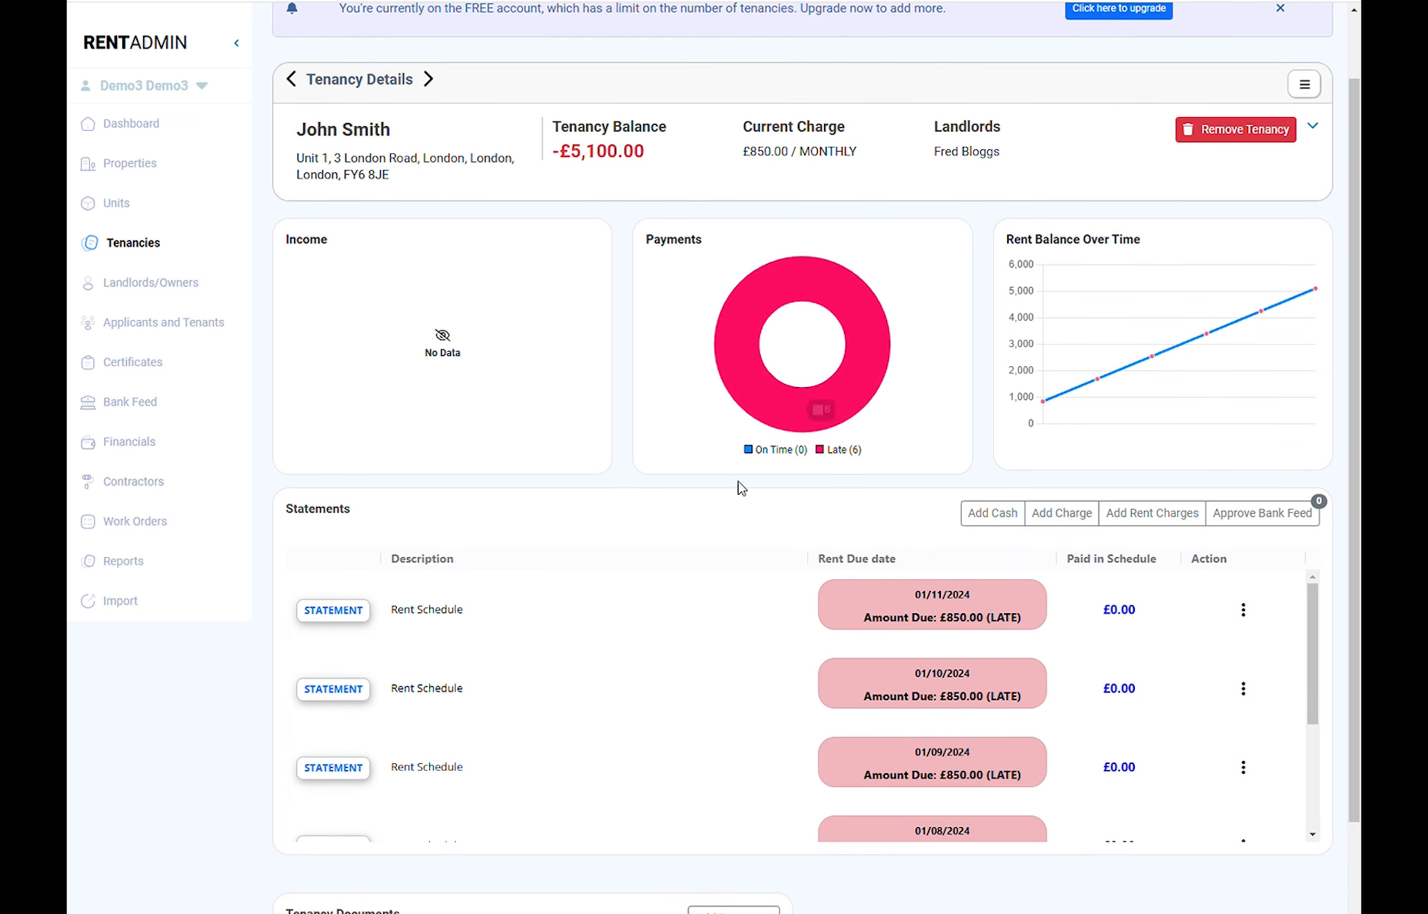
pyautogui.scroll(-2, 737, 481)
pyautogui.scroll(-3, 840, 588)
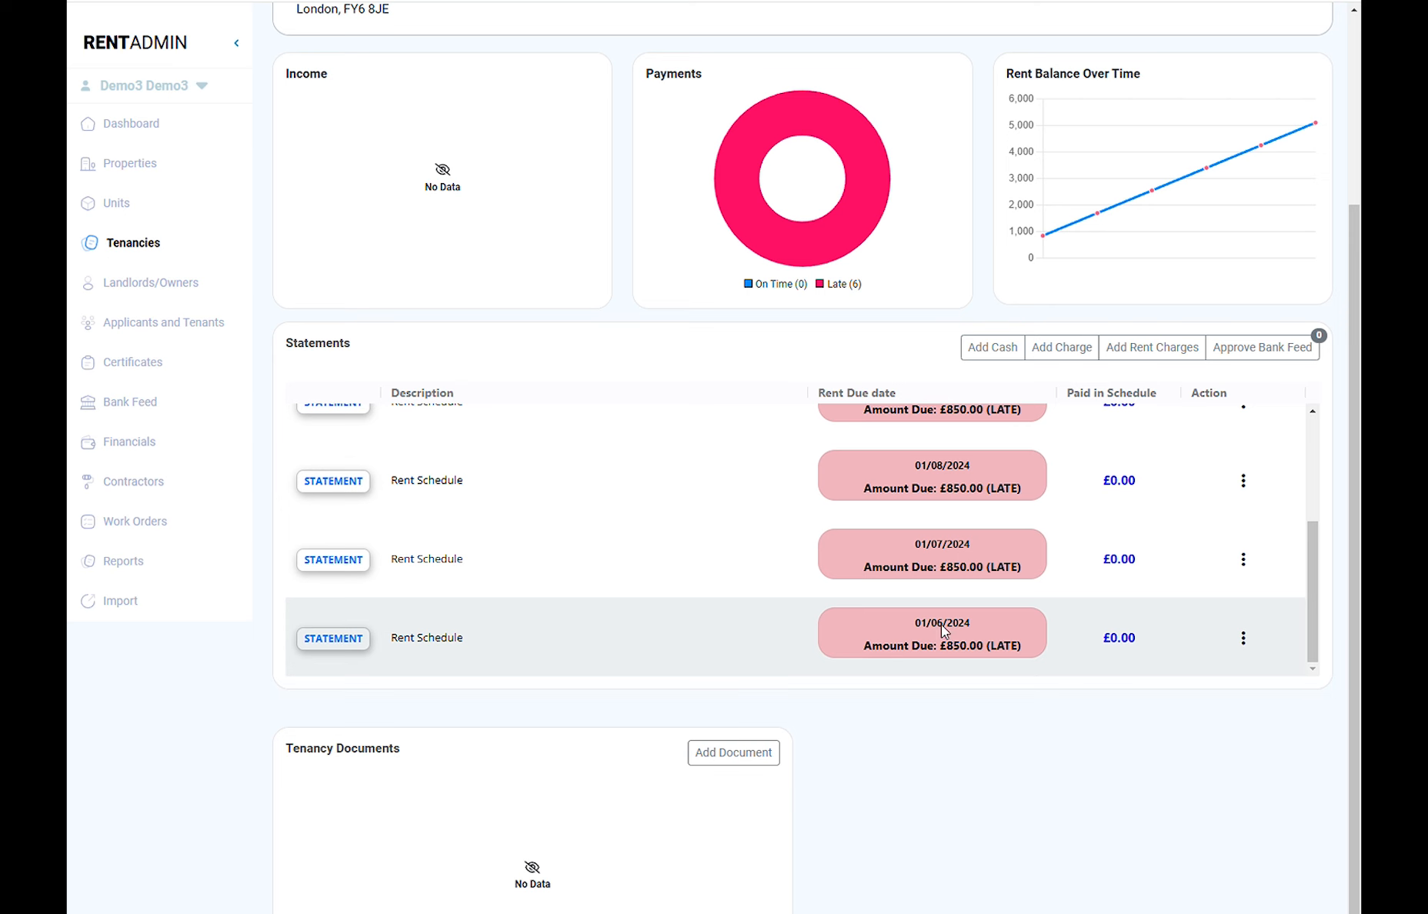
pyautogui.scroll(2, 943, 628)
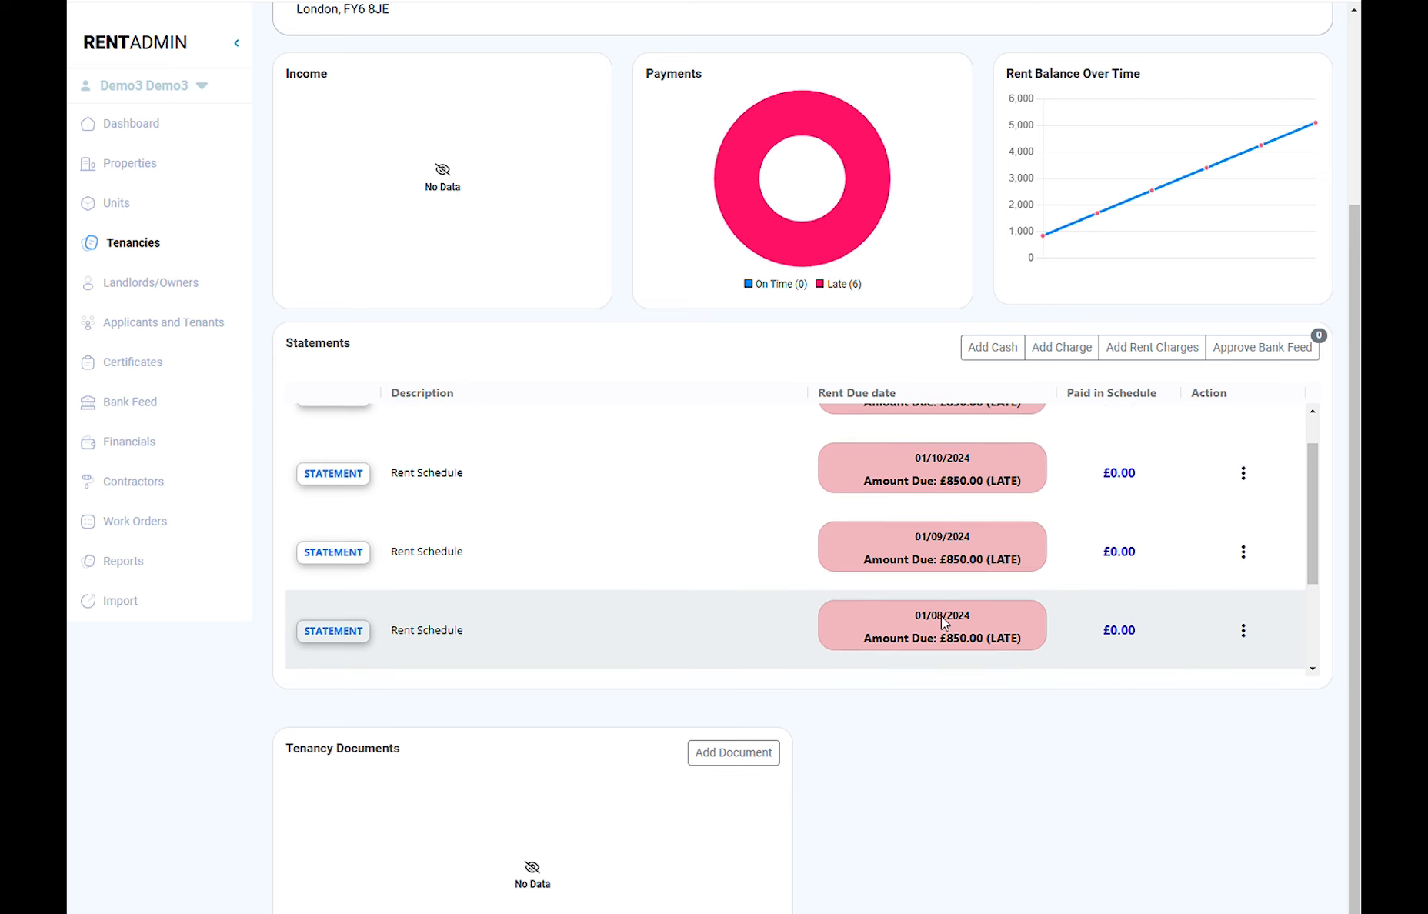
pyautogui.scroll(1, 943, 621)
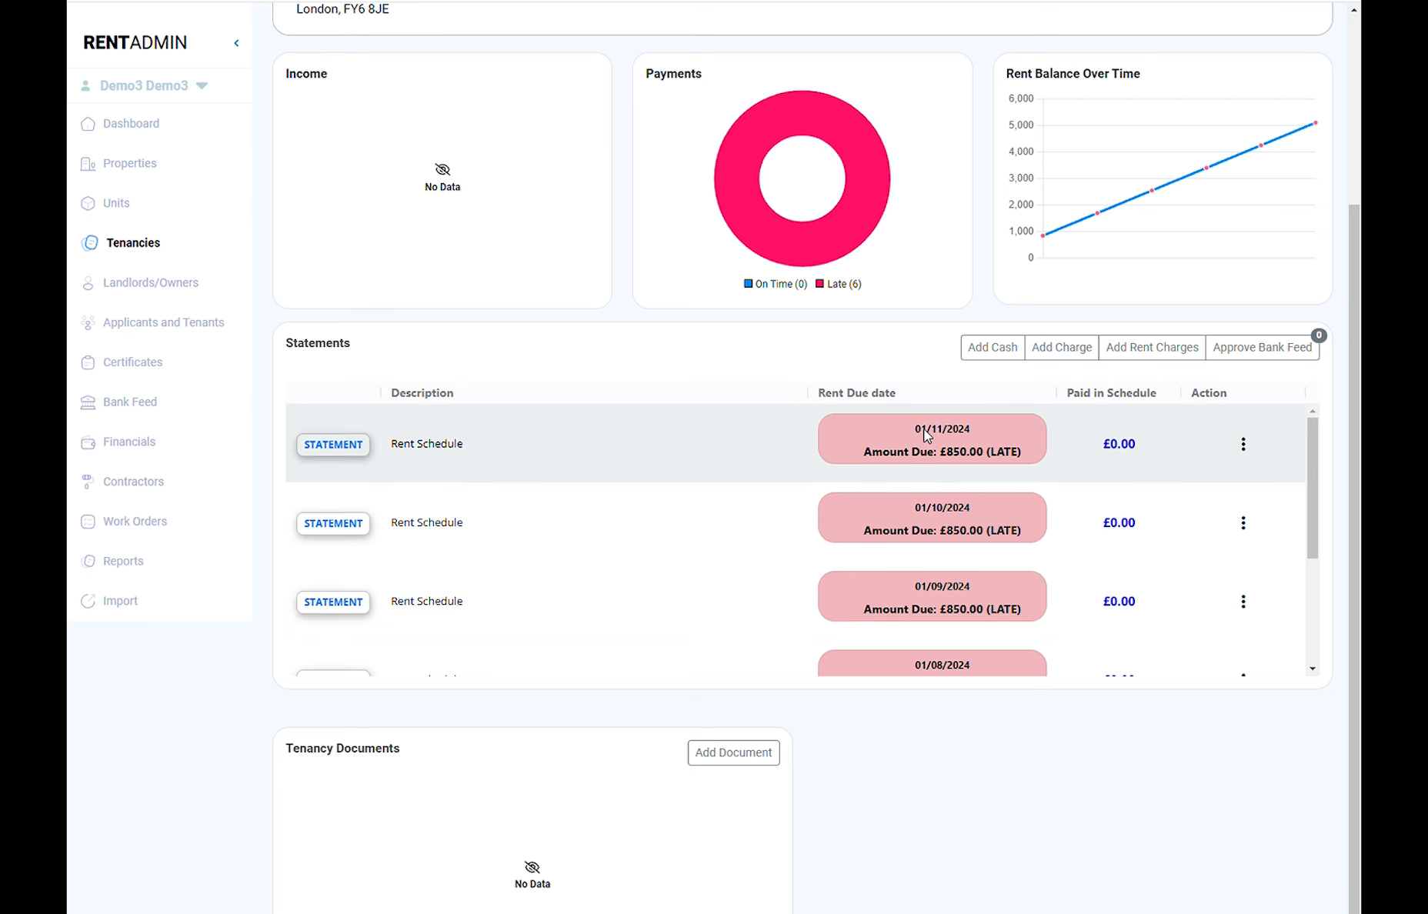
pyautogui.scroll(-3, 835, 490)
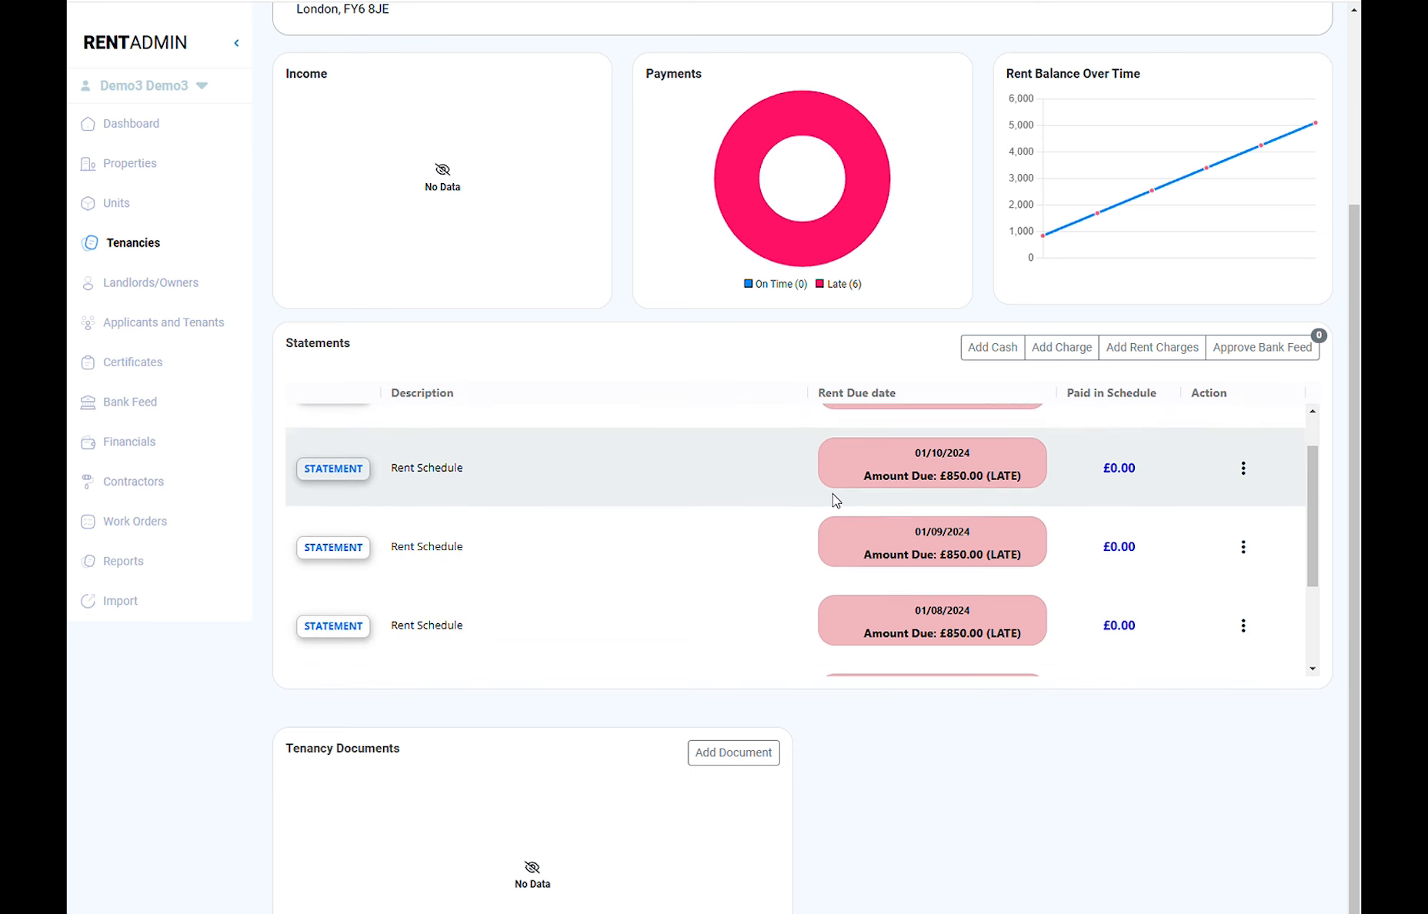
pyautogui.scroll(3, 820, 573)
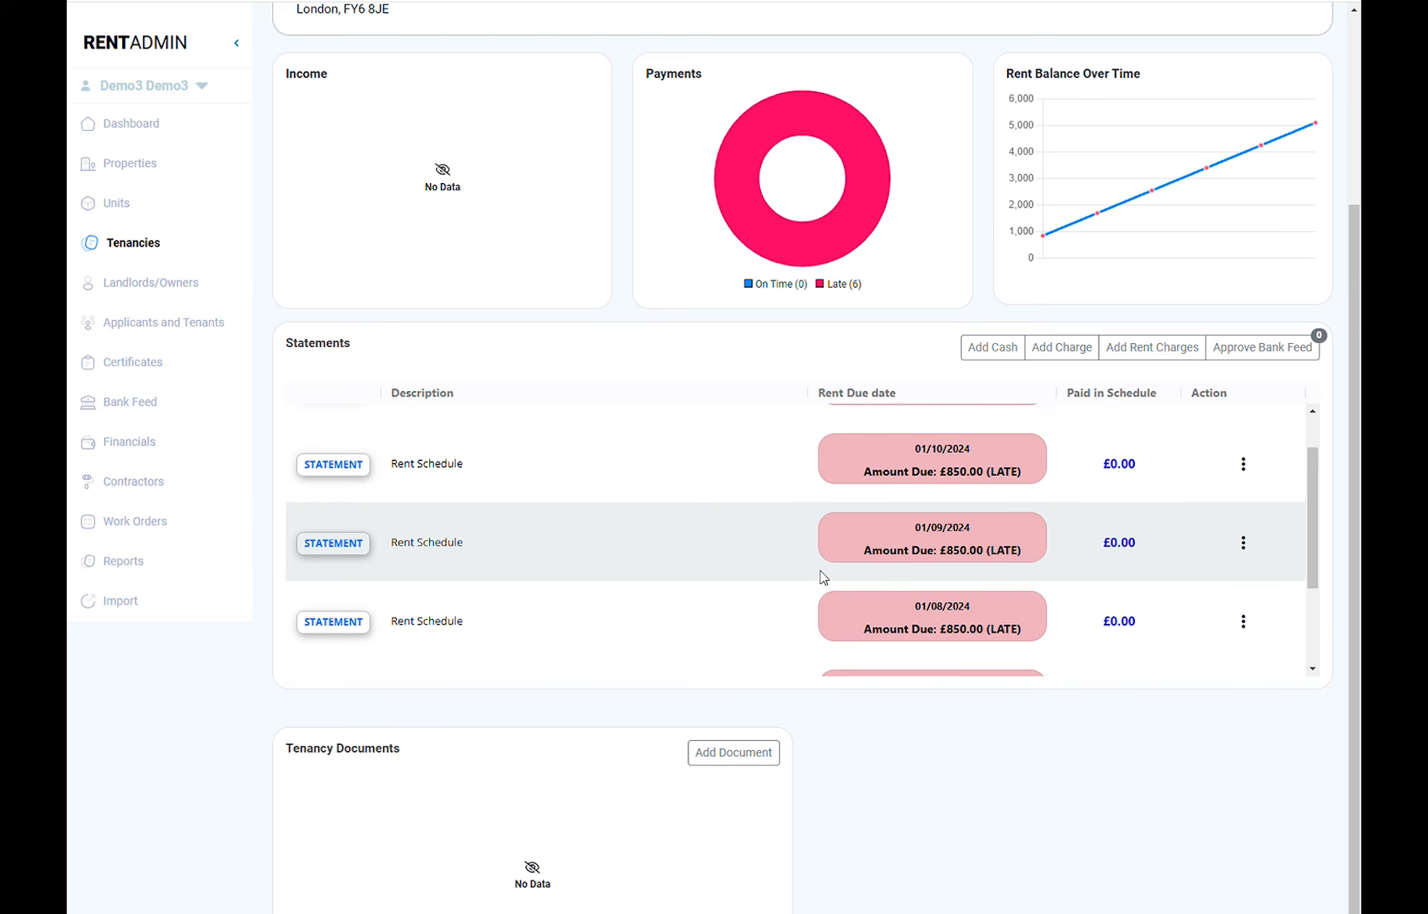
pyautogui.scroll(3, 682, 327)
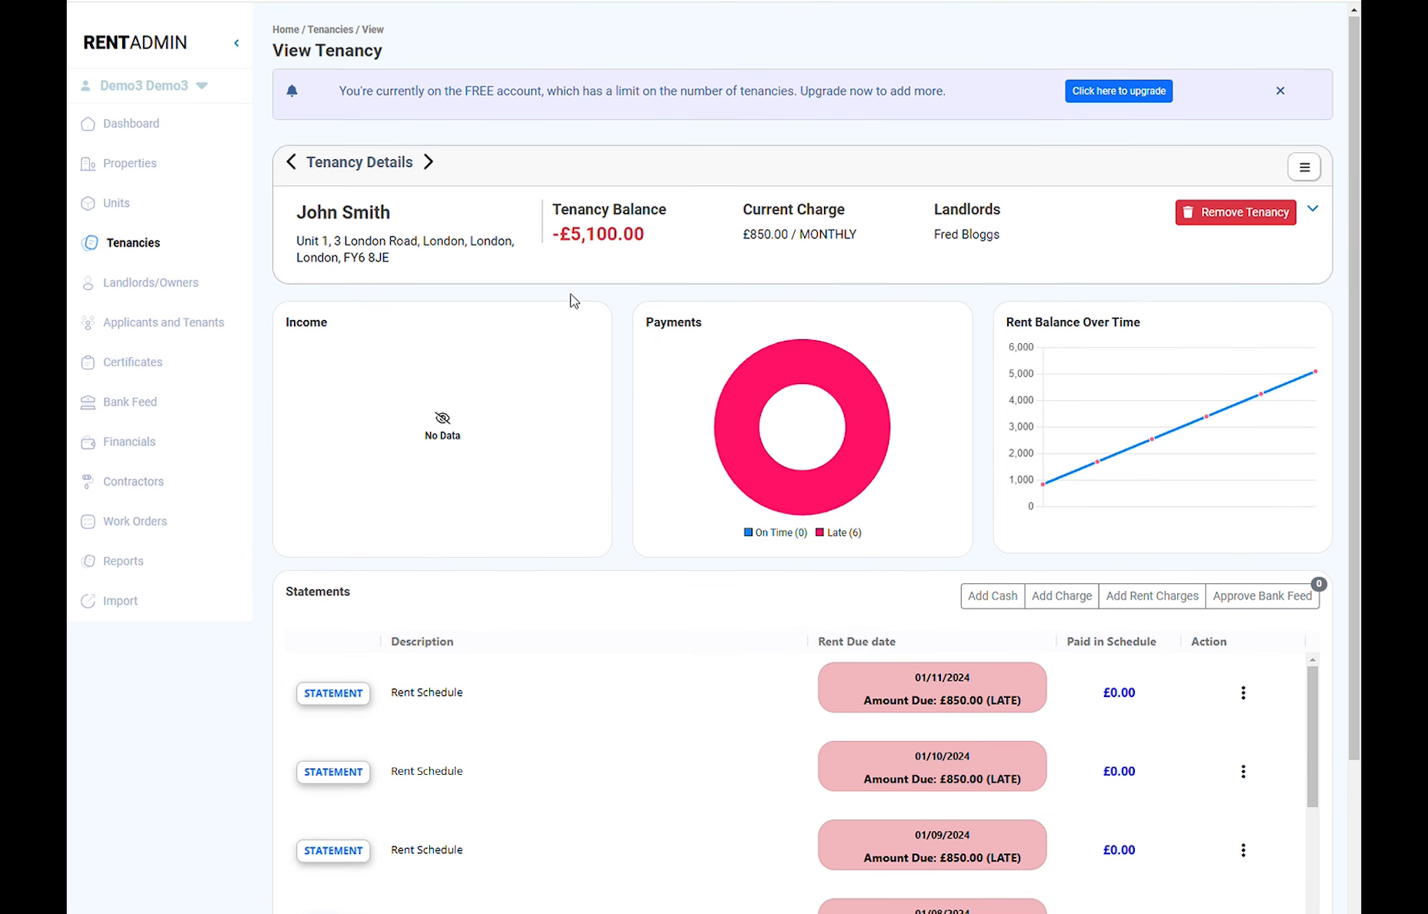
pyautogui.click(155, 251)
# Step: Review the second (£950) tenancy's details and dismiss the free-account upgrade notice
pyautogui.click(501, 294)
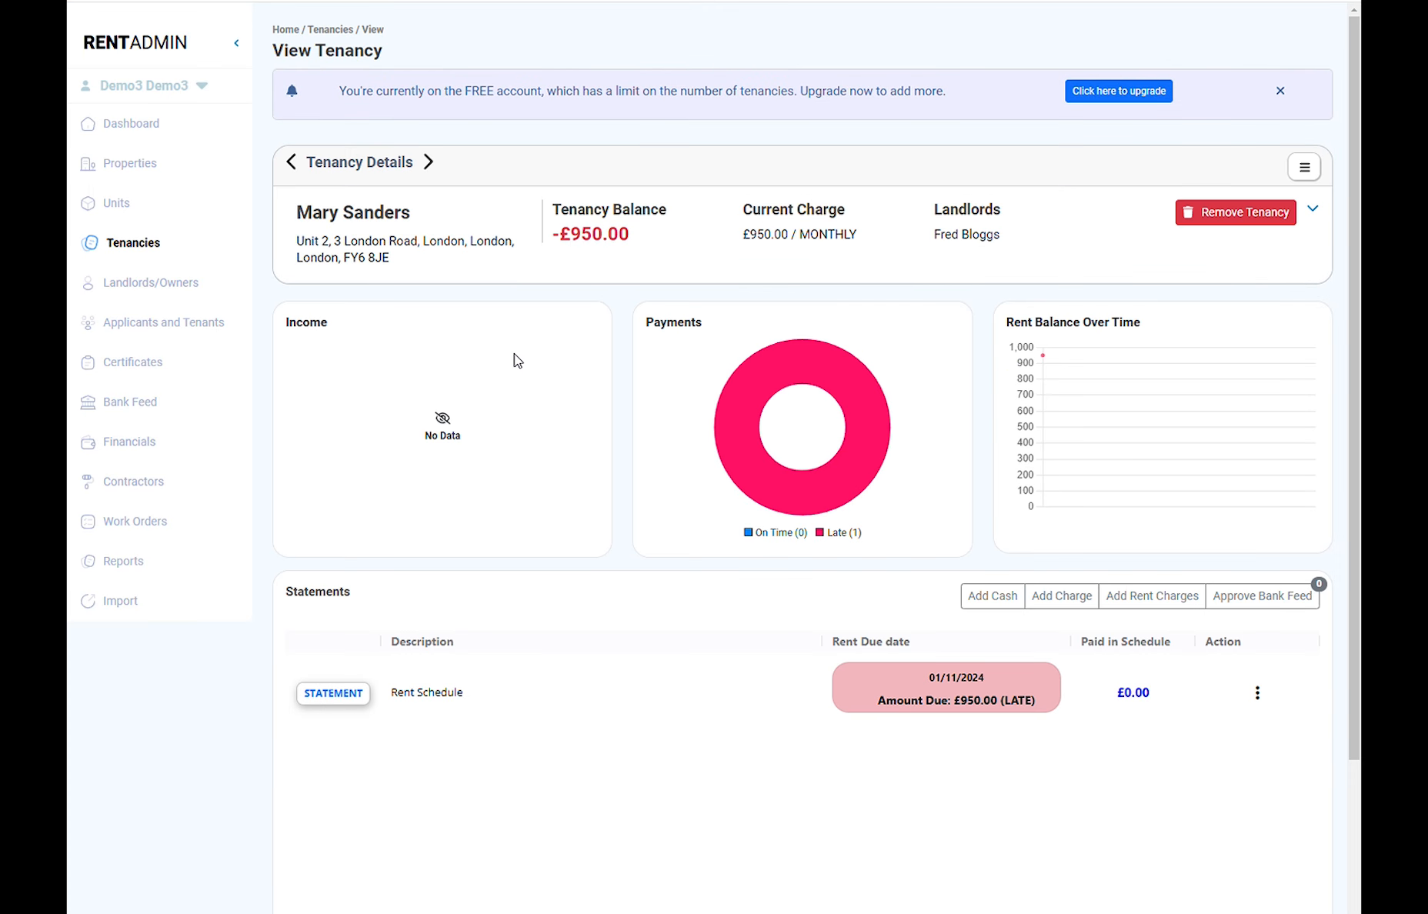
pyautogui.scroll(-4, 610, 469)
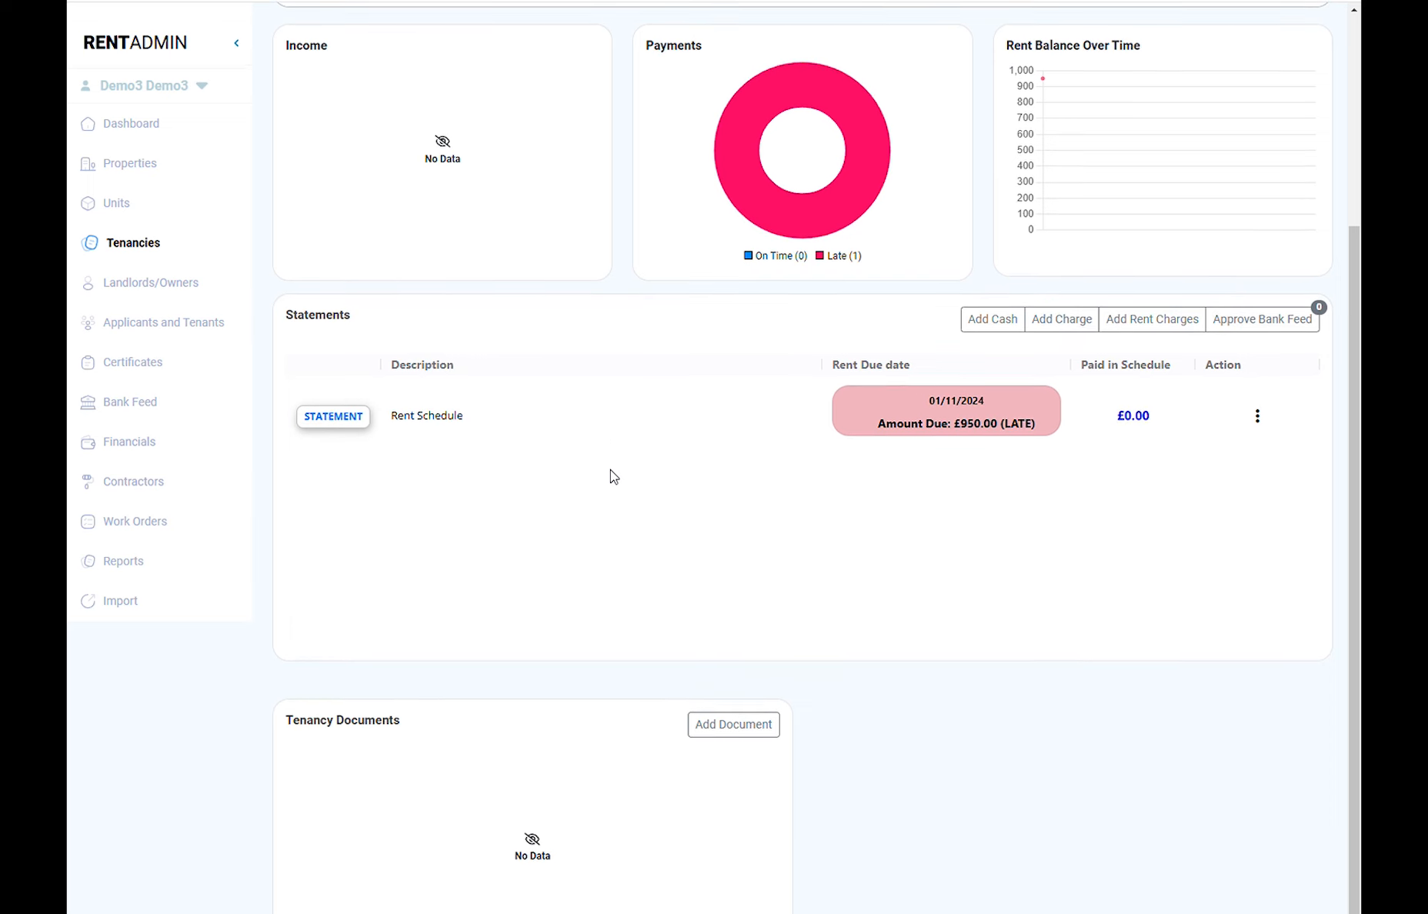
pyautogui.scroll(3, 992, 597)
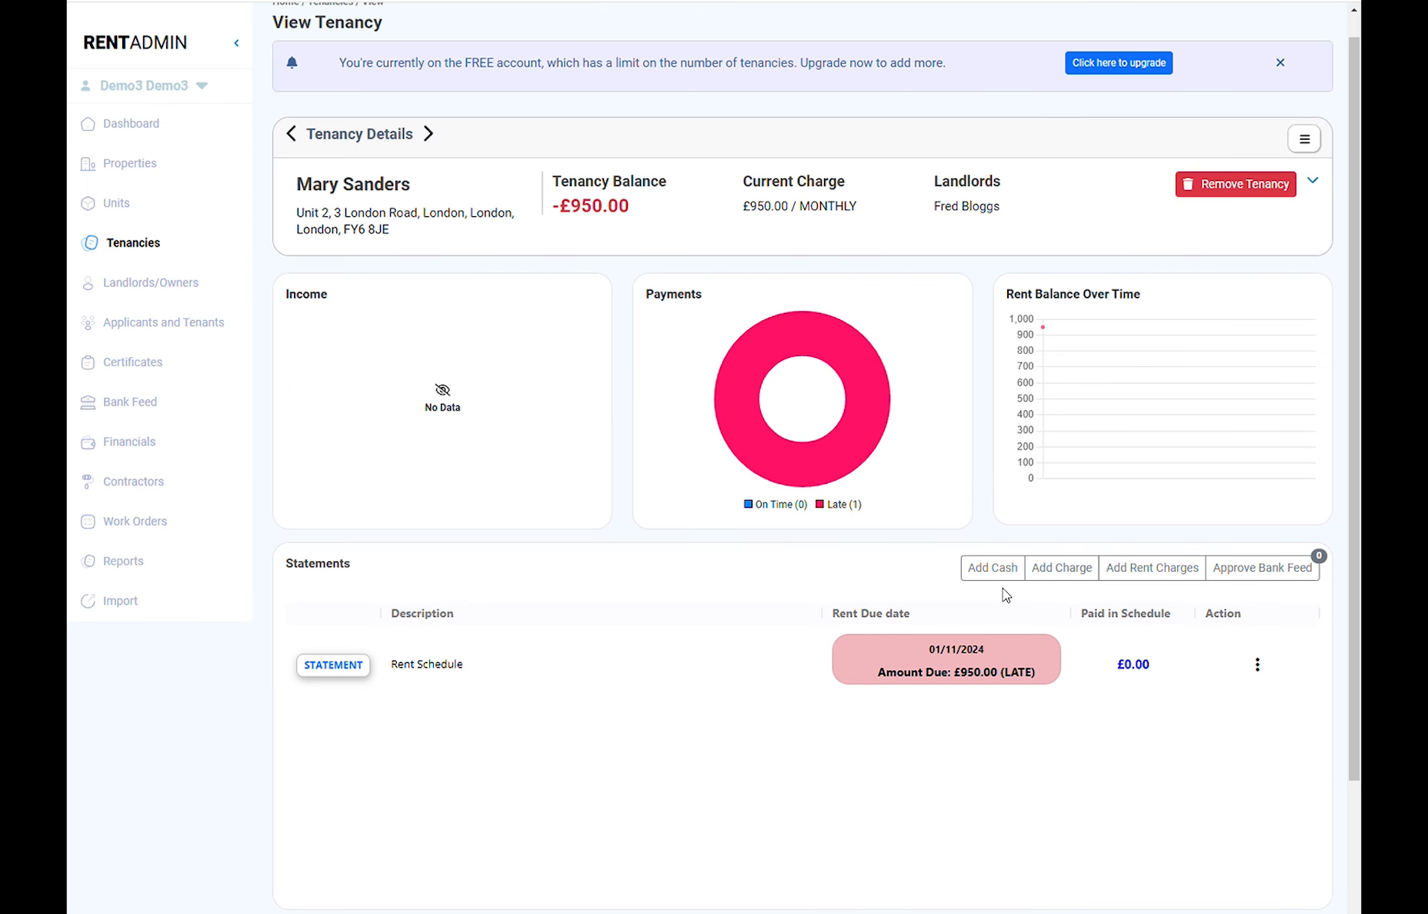
pyautogui.click(1280, 62)
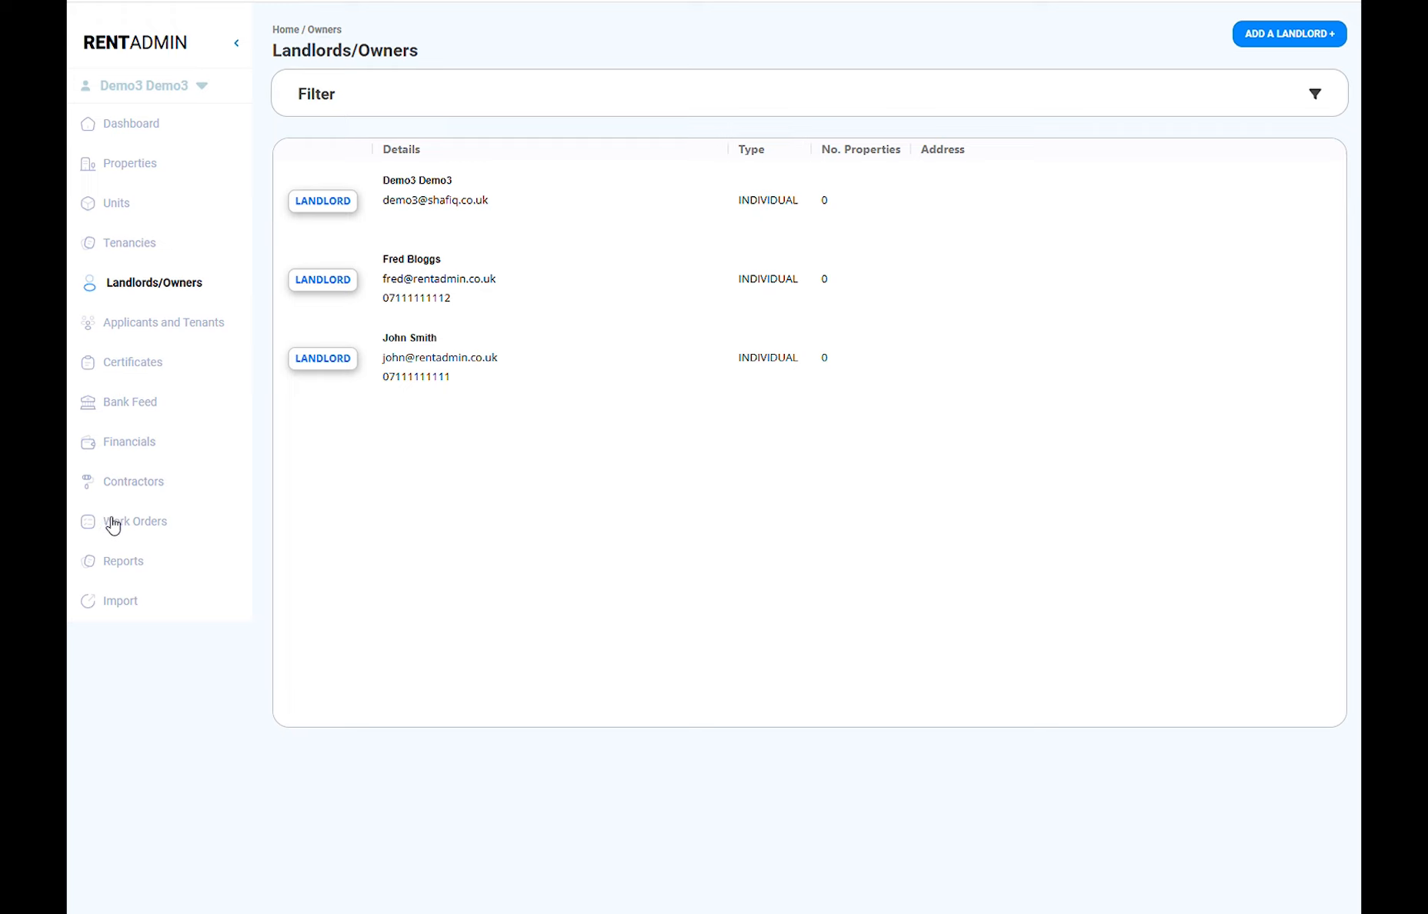
# Step: Upload the owners CSV on the Import Owners row and run the import
pyautogui.click(109, 601)
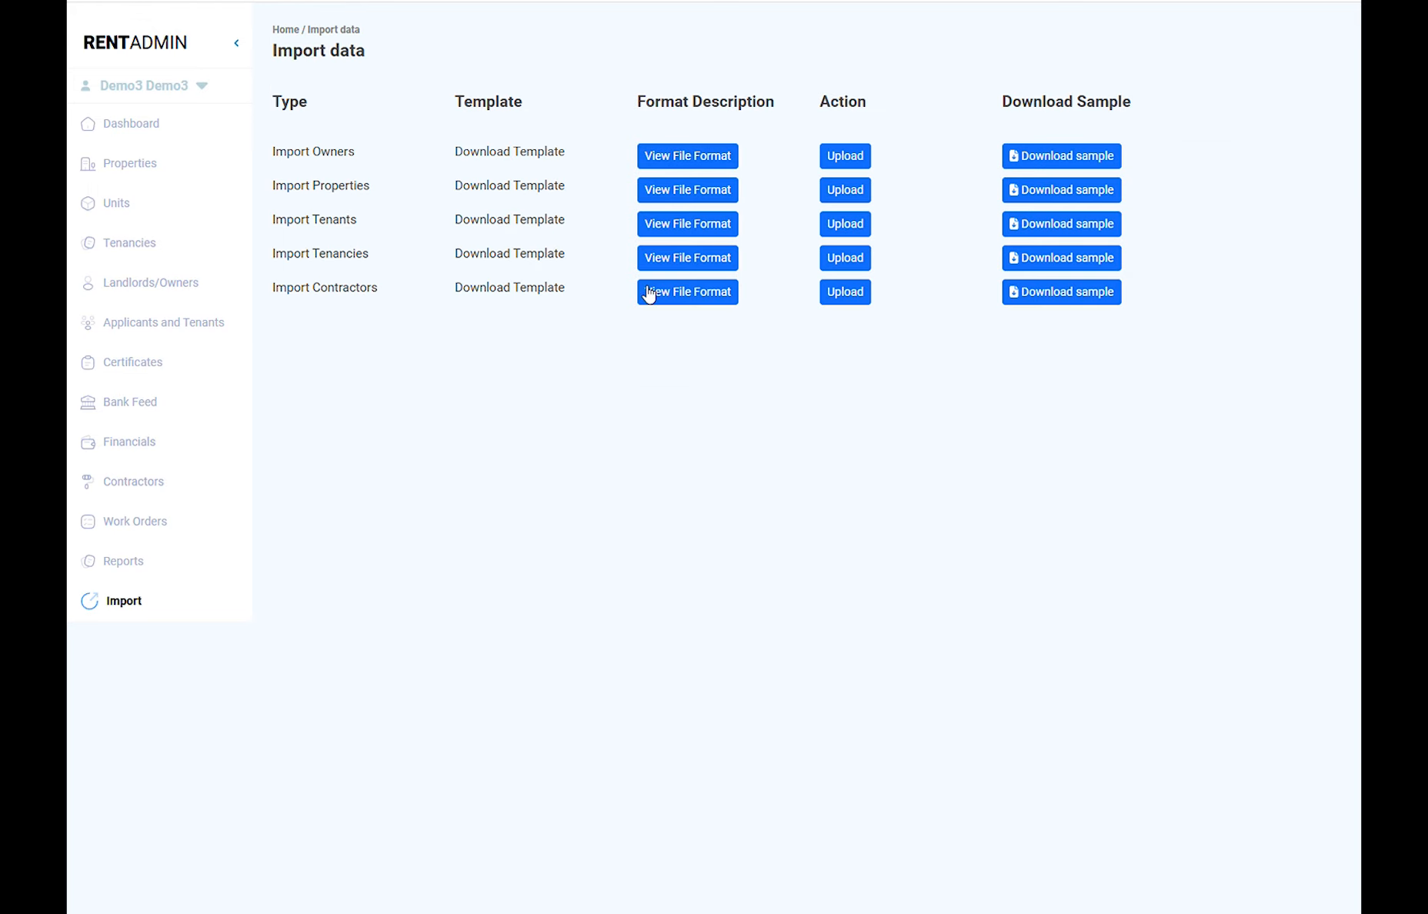
pyautogui.click(843, 157)
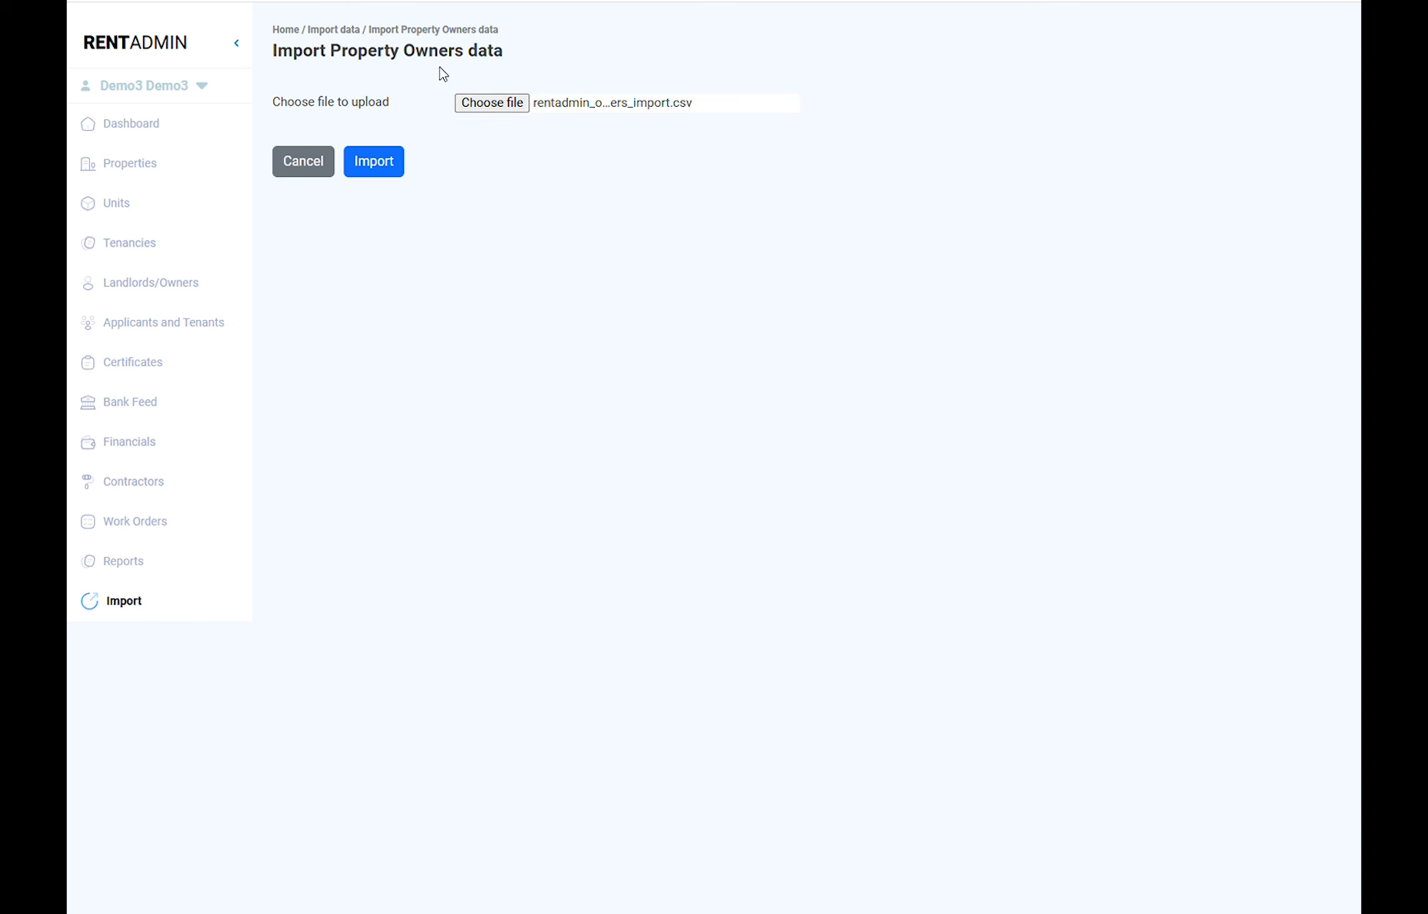
pyautogui.click(394, 176)
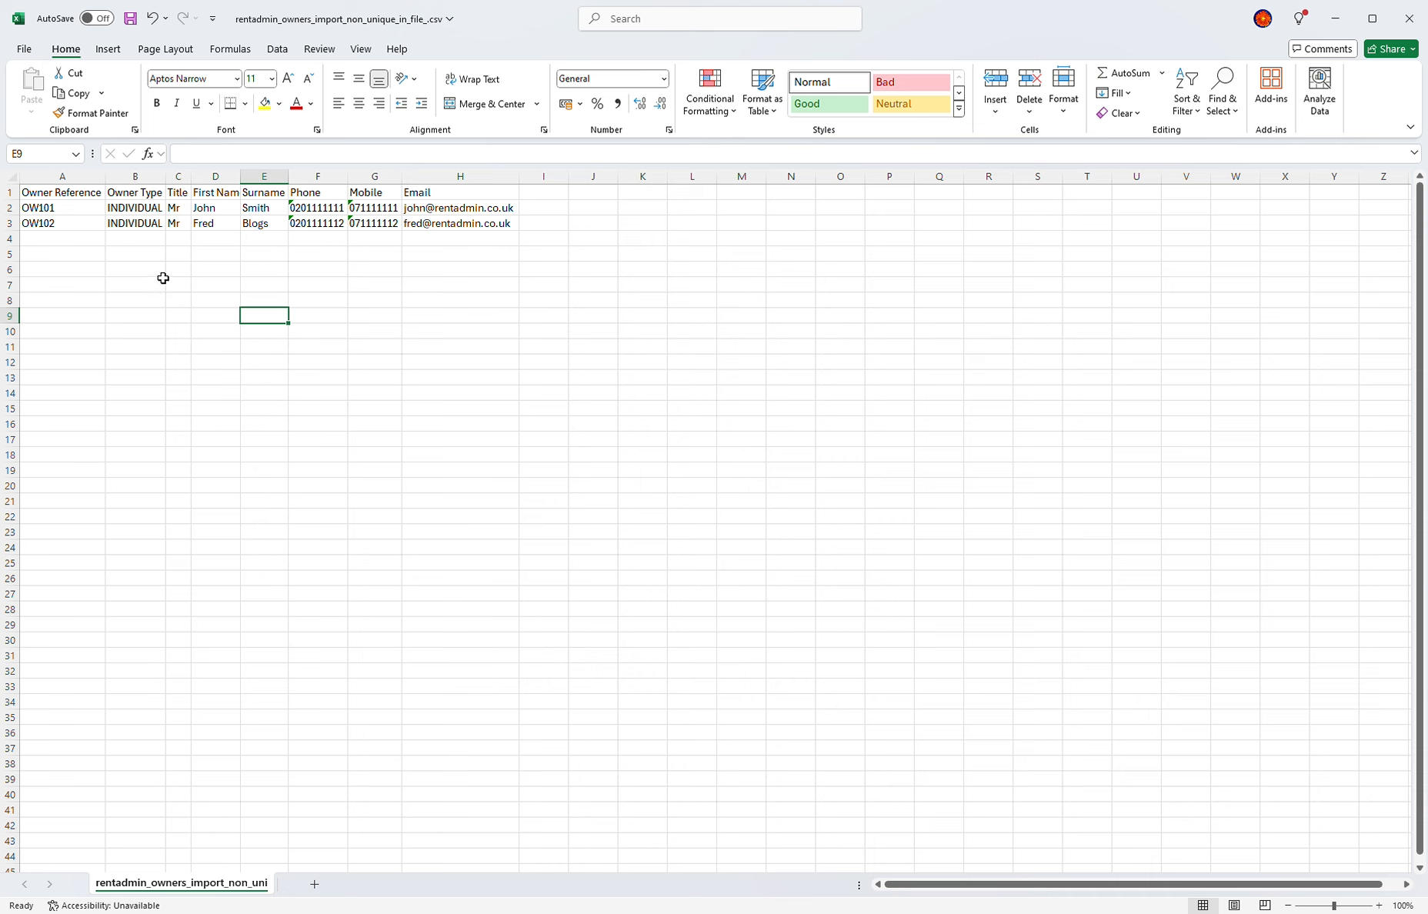
# Step: Change the owner references in A2 and A3 both to OW105 and save the CSV
pyautogui.doubleClick(86, 212)
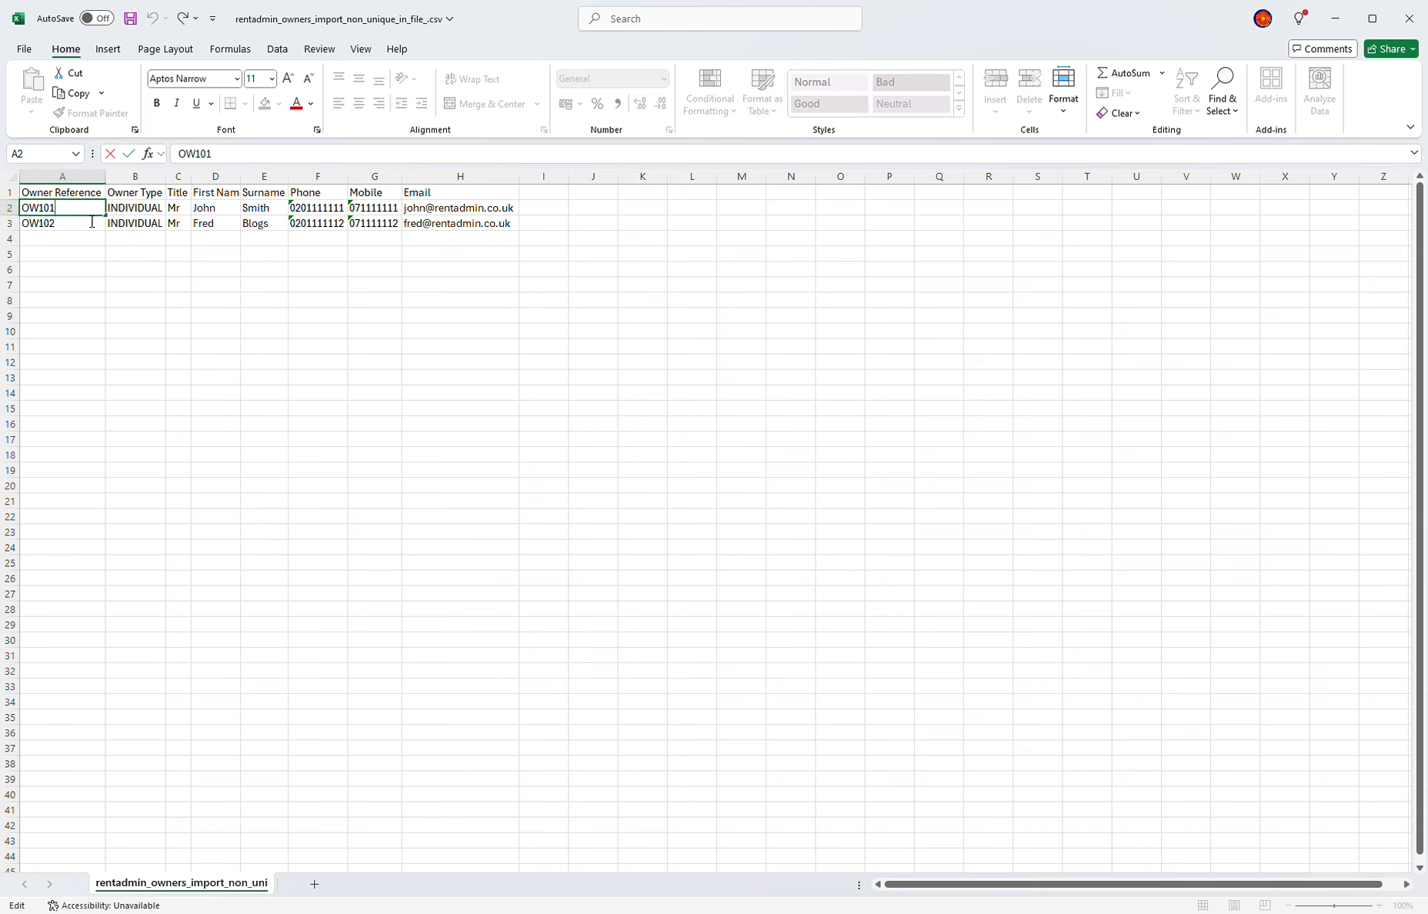
pyautogui.doubleClick(90, 231)
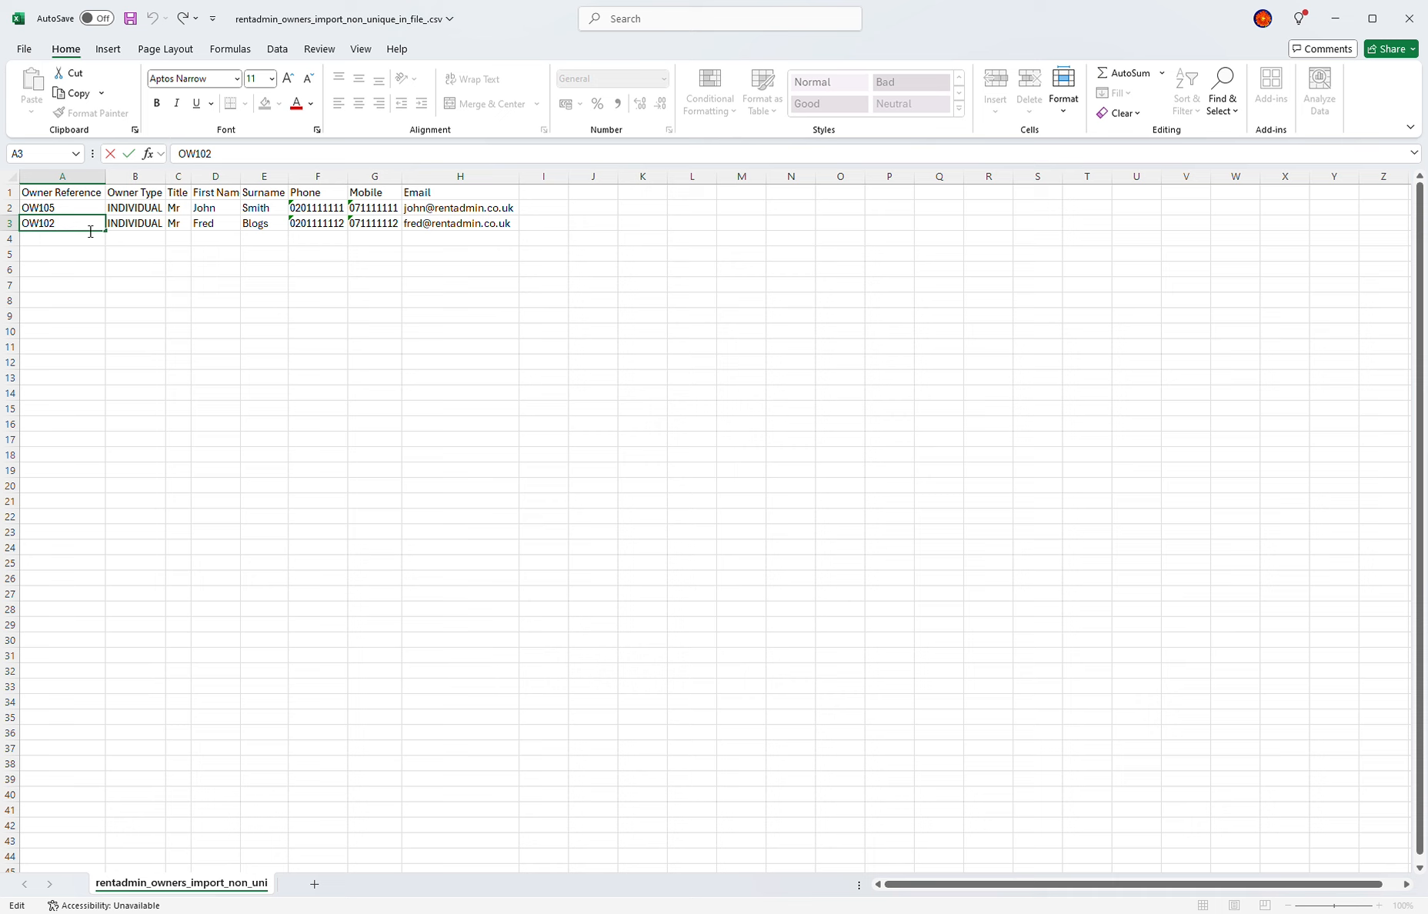
pyautogui.click(113, 256)
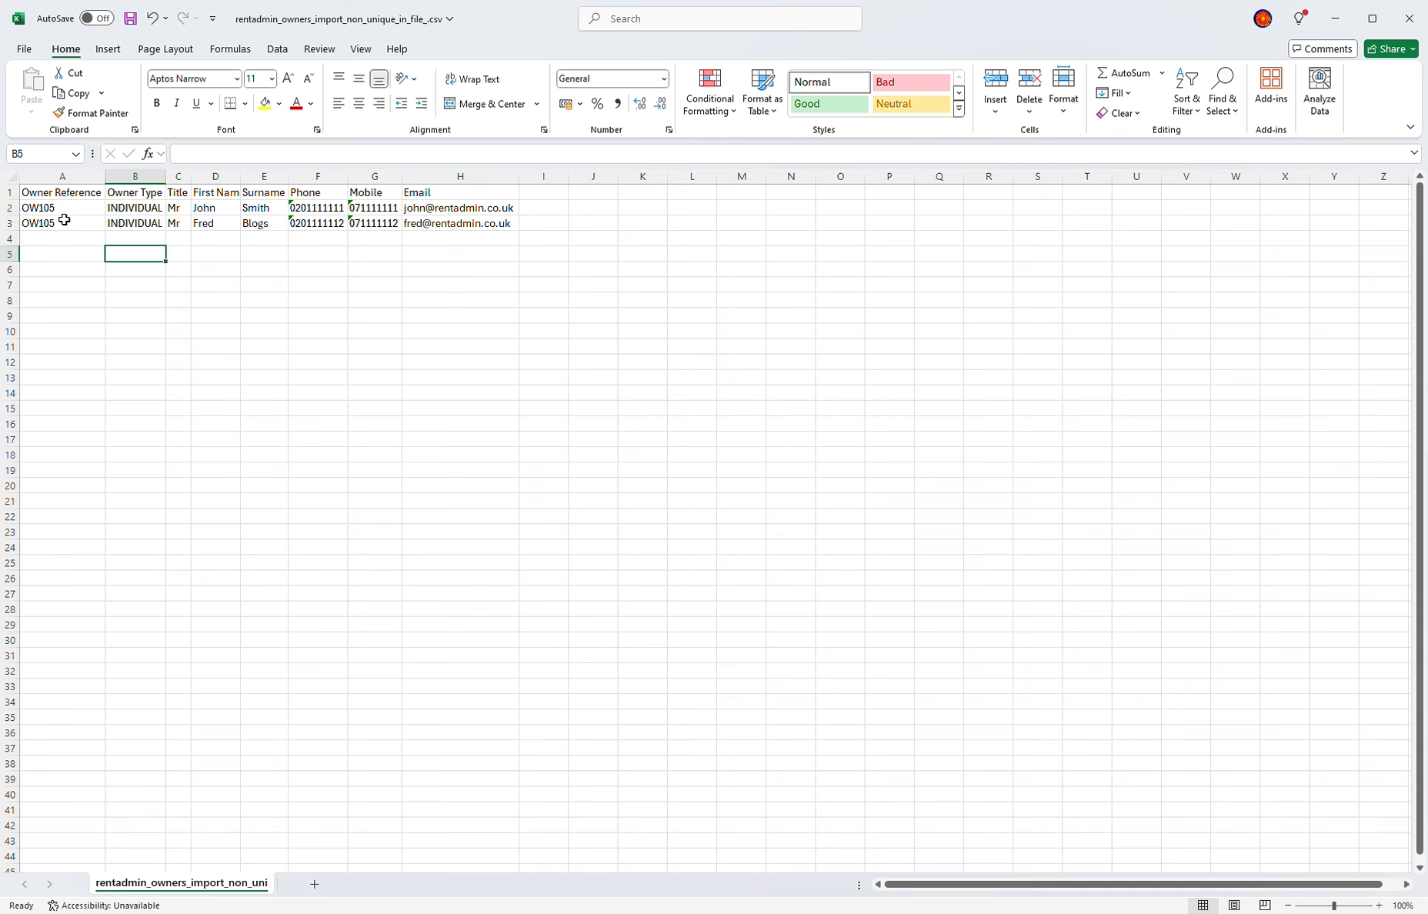
pyautogui.hotkey('ctrl', 's')
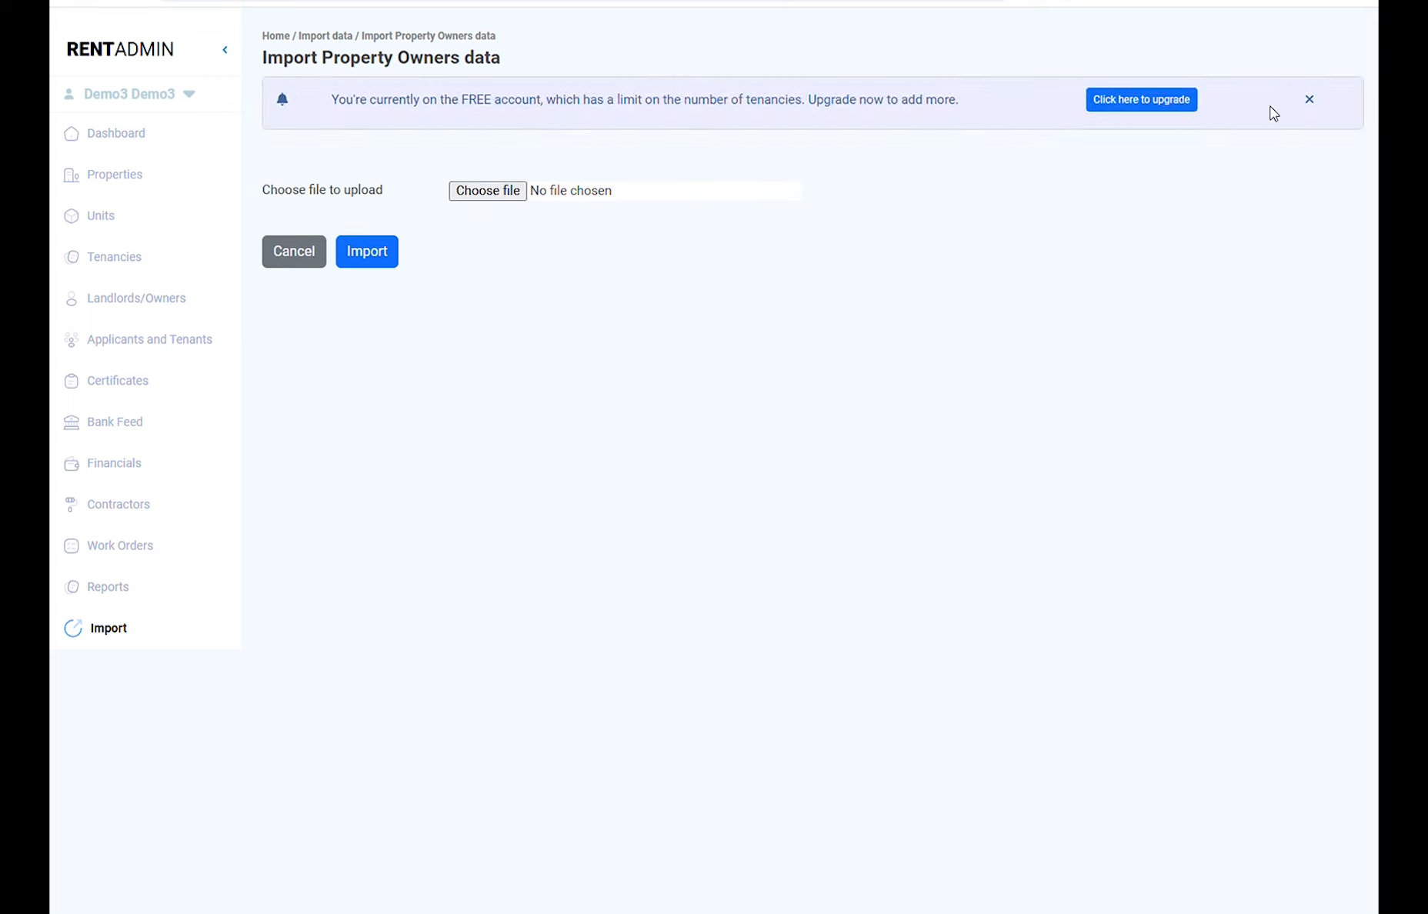
# Step: Dismiss the upgrade banner and import the edited owners CSV
pyautogui.click(1311, 101)
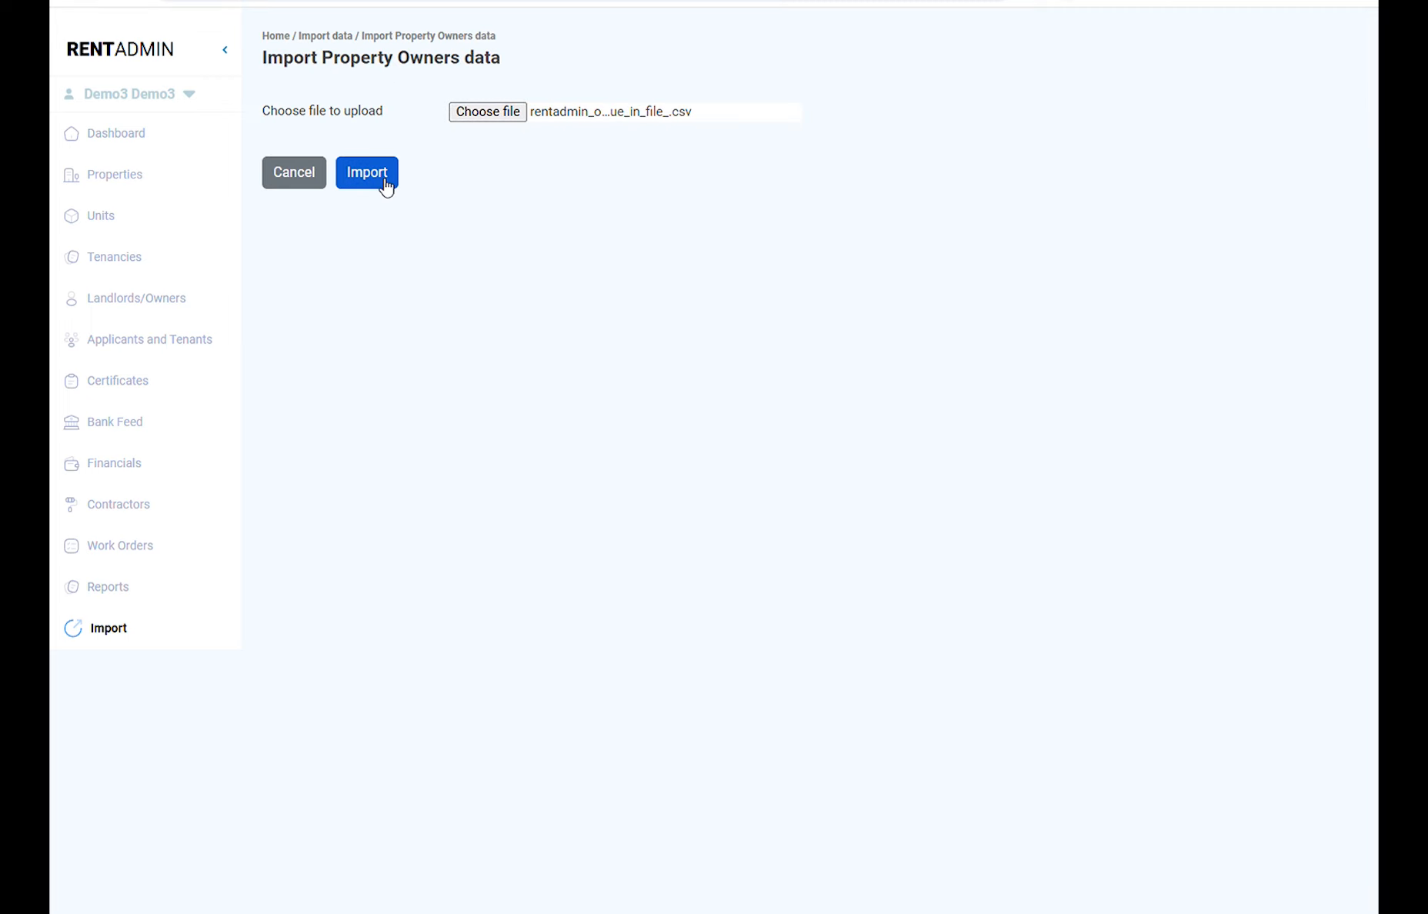
pyautogui.click(384, 183)
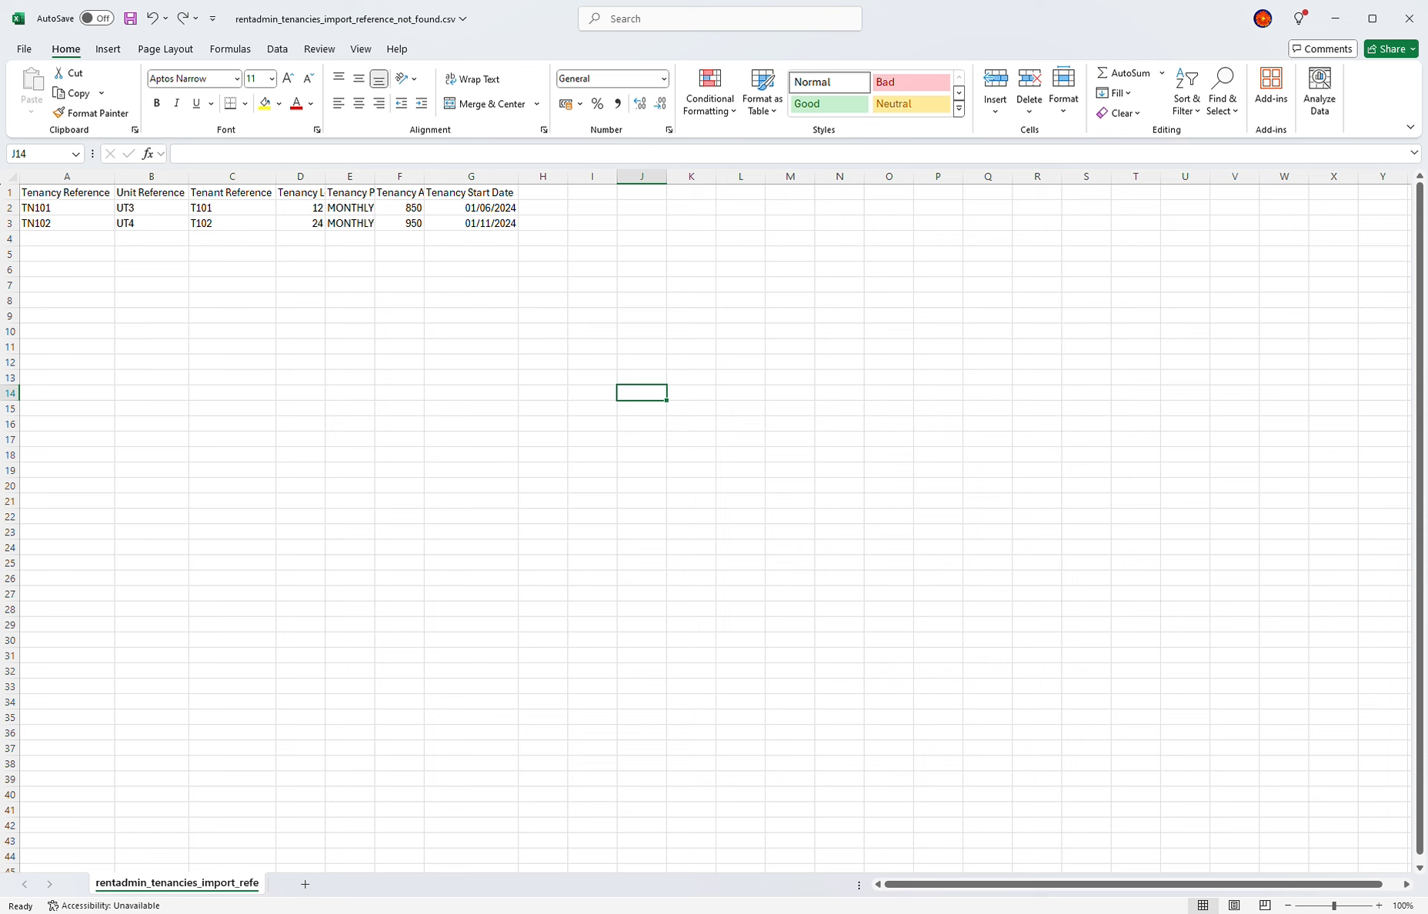
# Step: In the tenancies CSV, change the tenant reference in C2 from T101 to T1045
pyautogui.hotkey('alt', 'Tab')
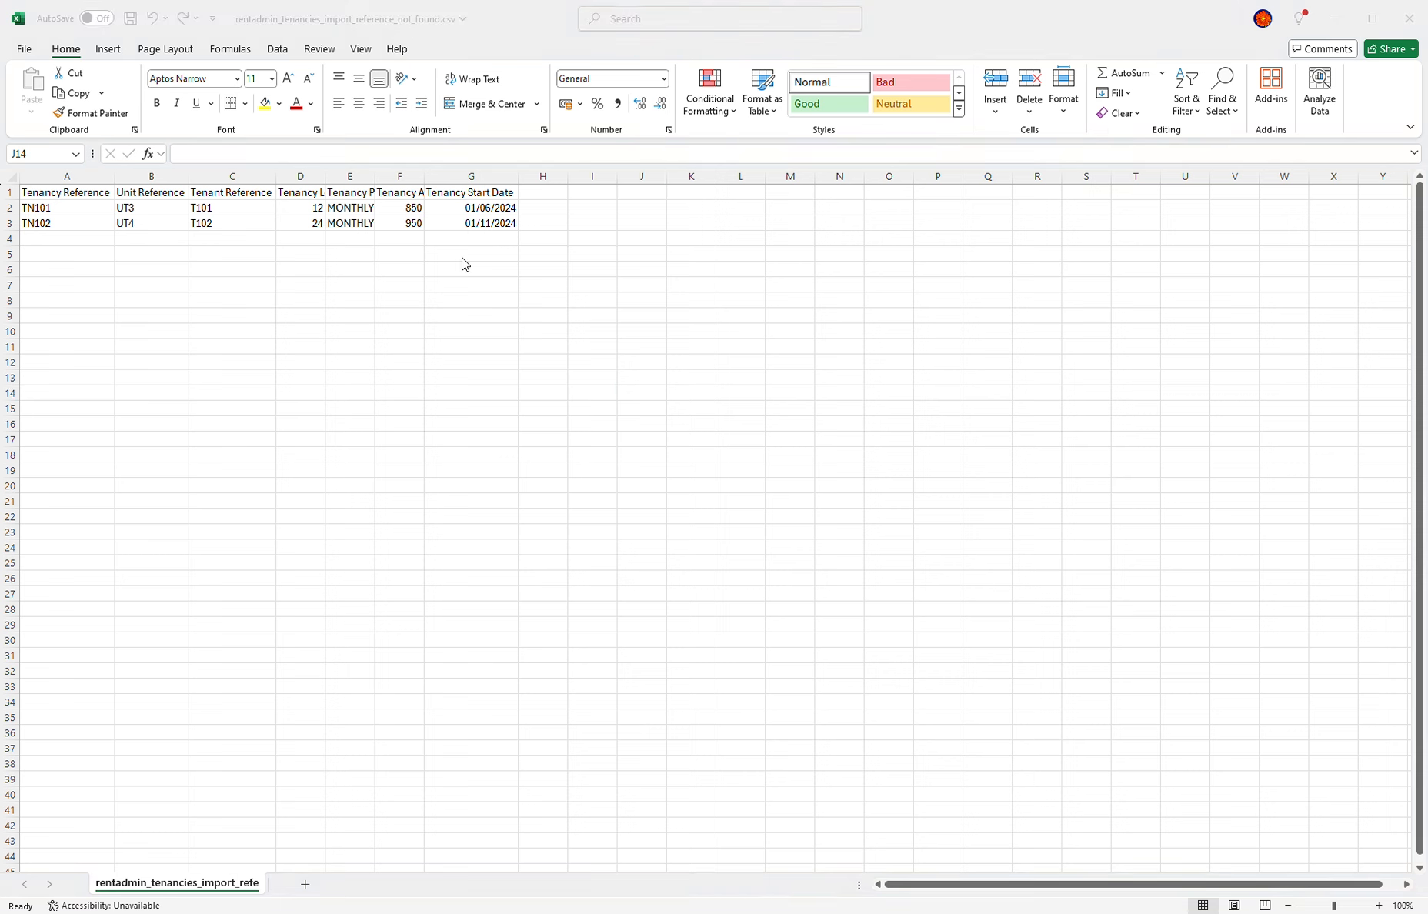
pyautogui.hotkey('alt', 'Tab')
pyautogui.click(223, 212)
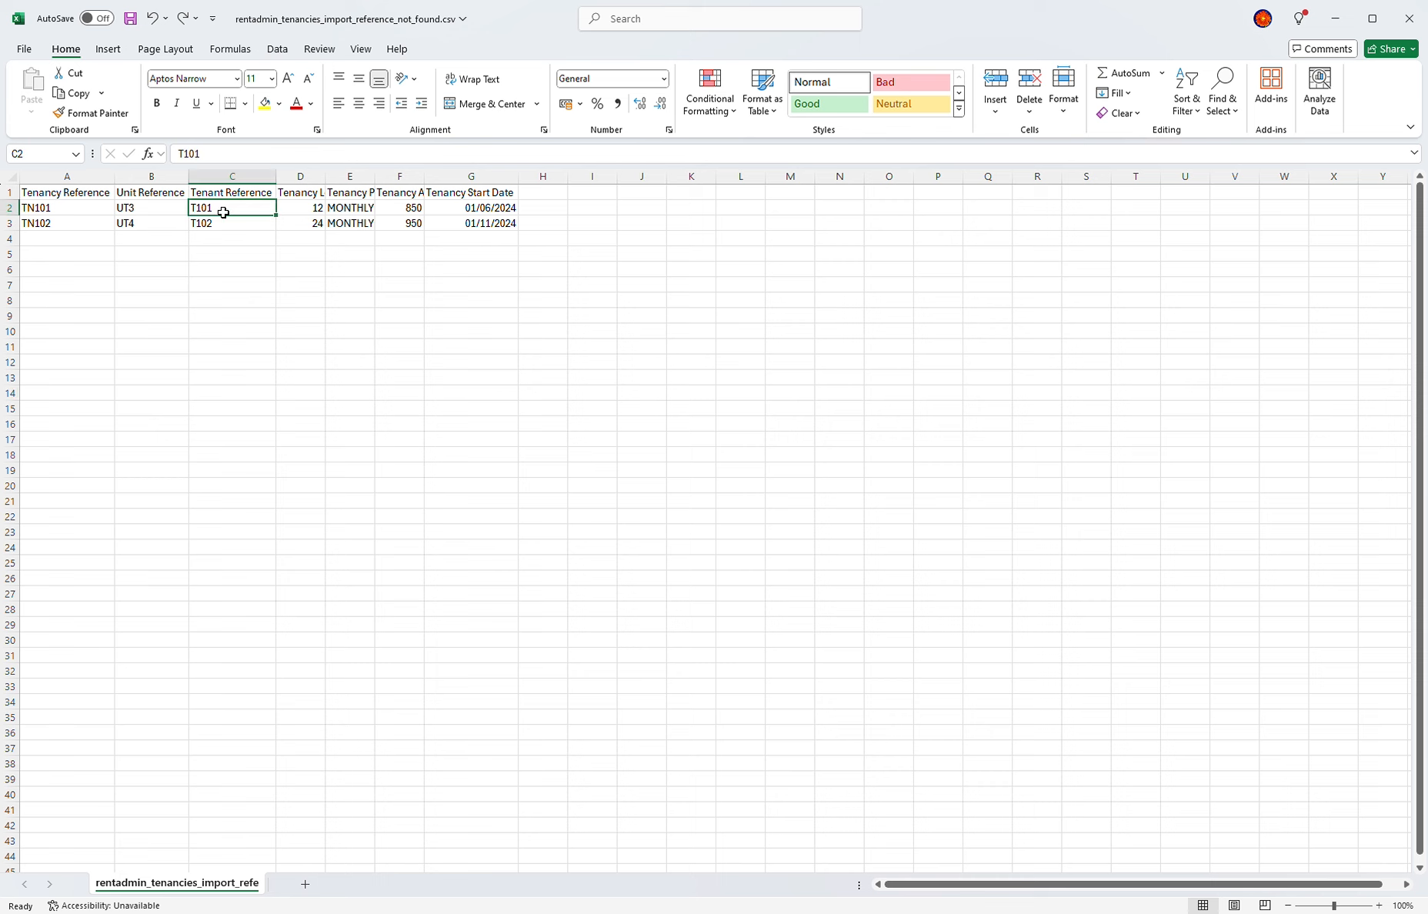
pyautogui.doubleClick(223, 212)
pyautogui.press('BackSpace')
pyautogui.write('4')
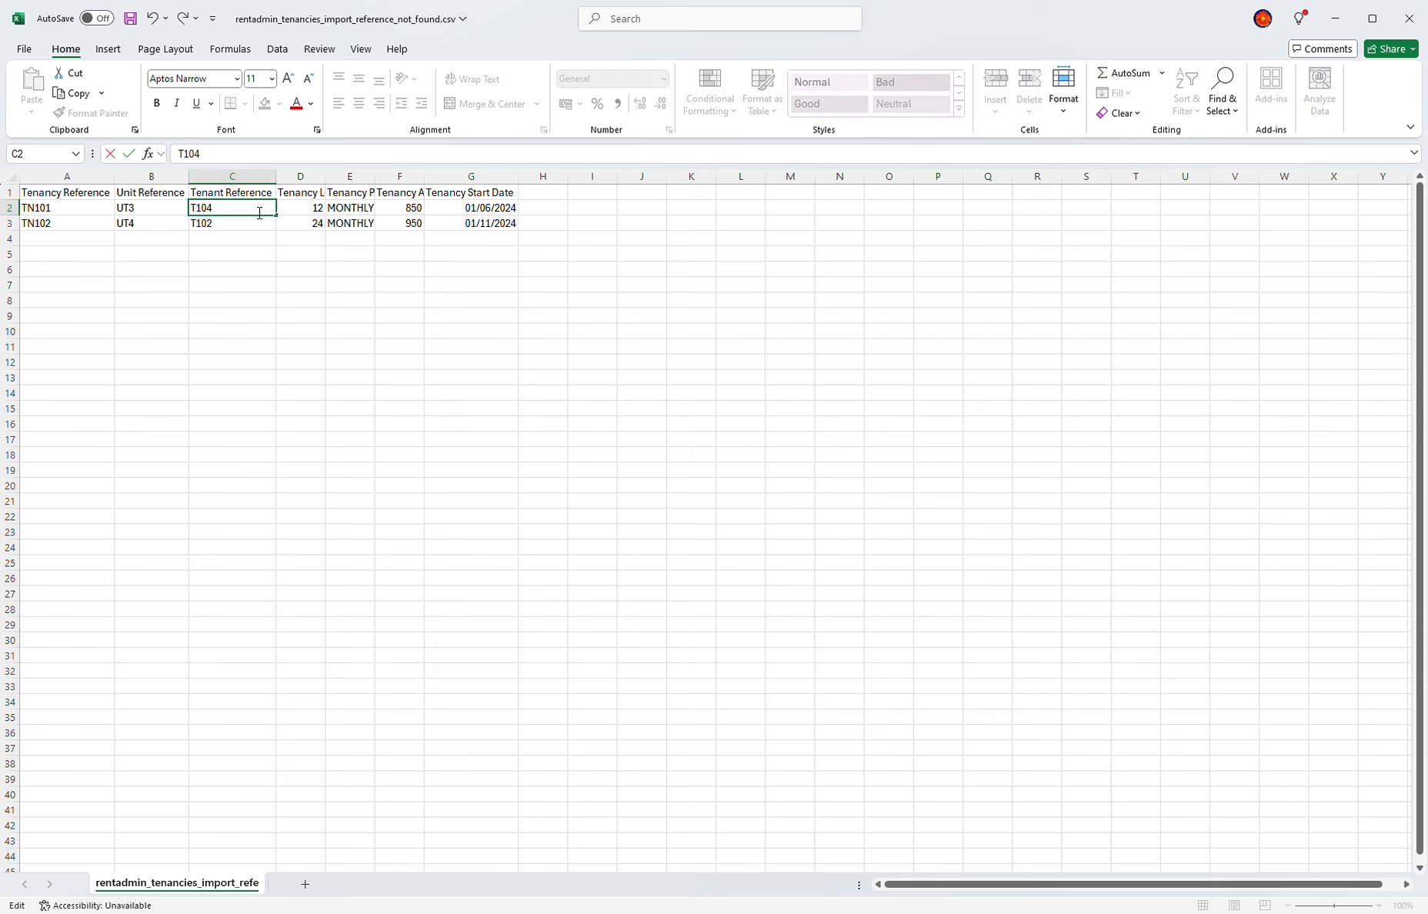
pyautogui.write('5')
pyautogui.click(143, 233)
# Step: Change the unit reference in B3 from UT4 to UT444 and save the CSV
pyautogui.doubleClick(150, 229)
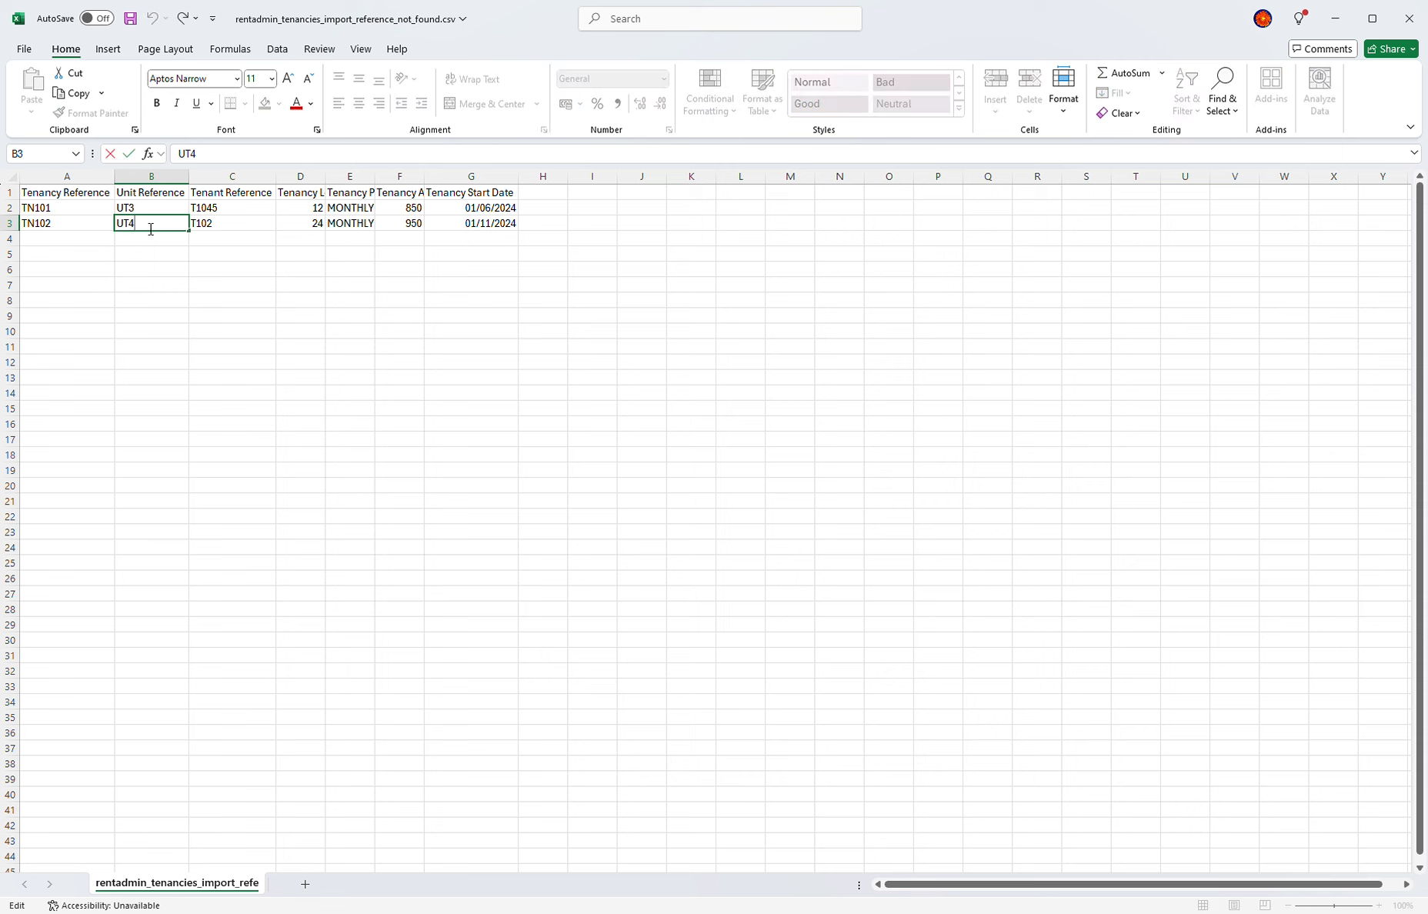
pyautogui.write('44')
pyautogui.click(167, 274)
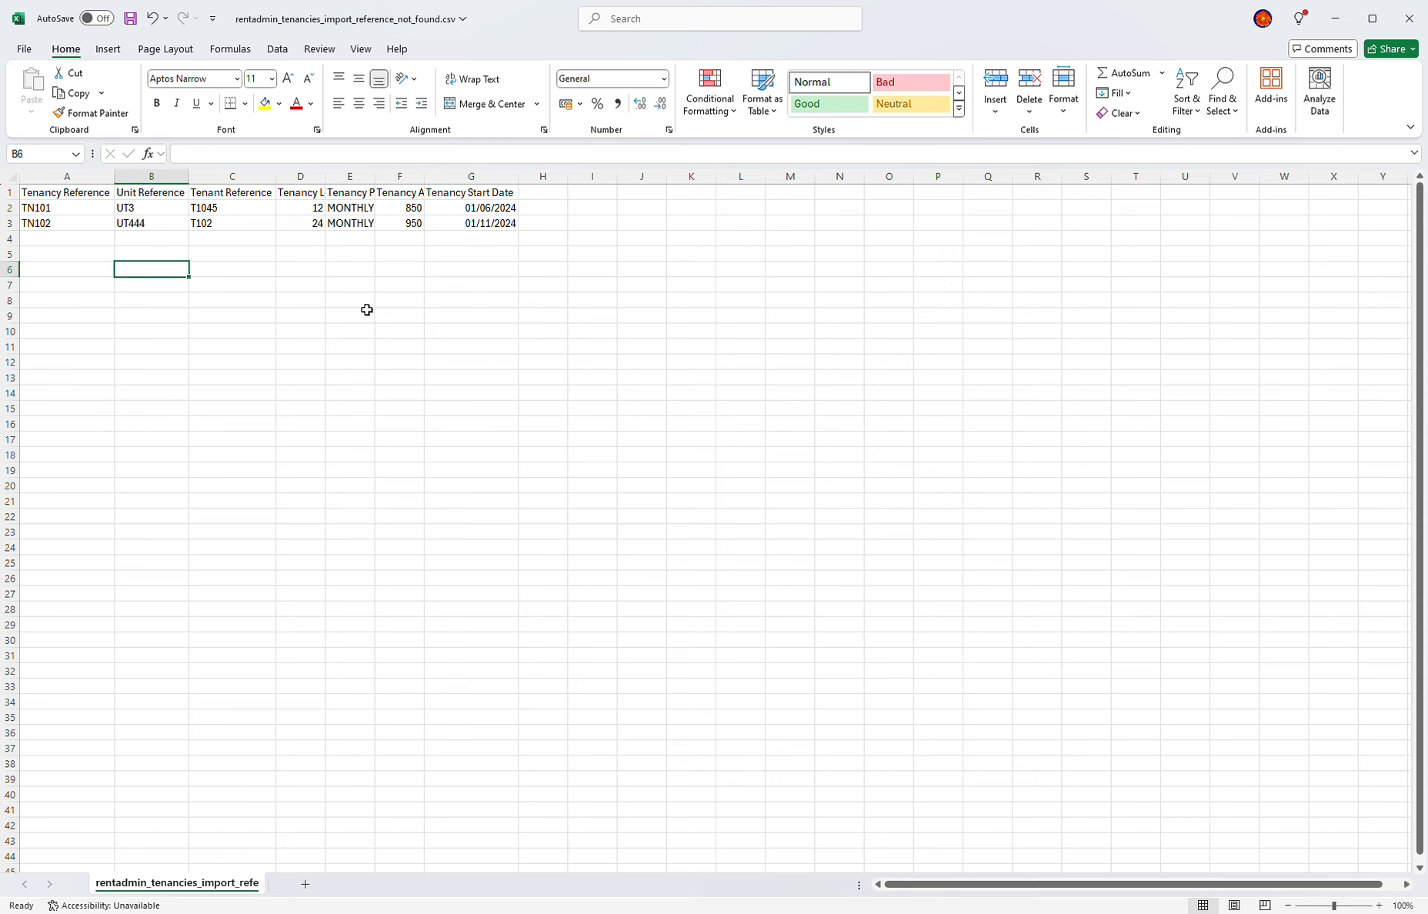
pyautogui.hotkey('ctrl', 's')
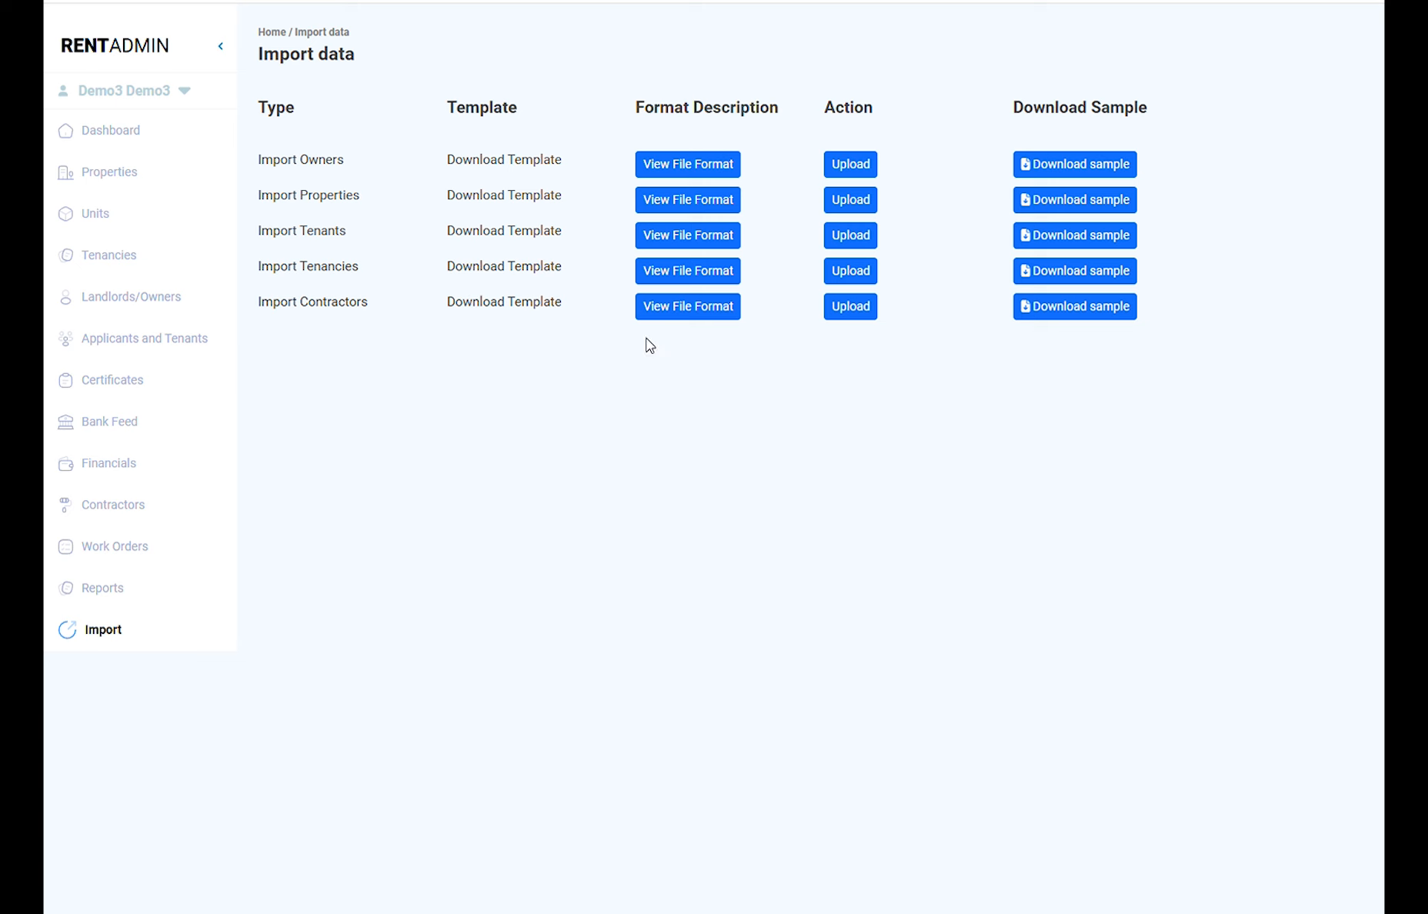
# Step: Upload the edited reference_not_found tenancies CSV through Import Tenancies and import it
pyautogui.click(849, 272)
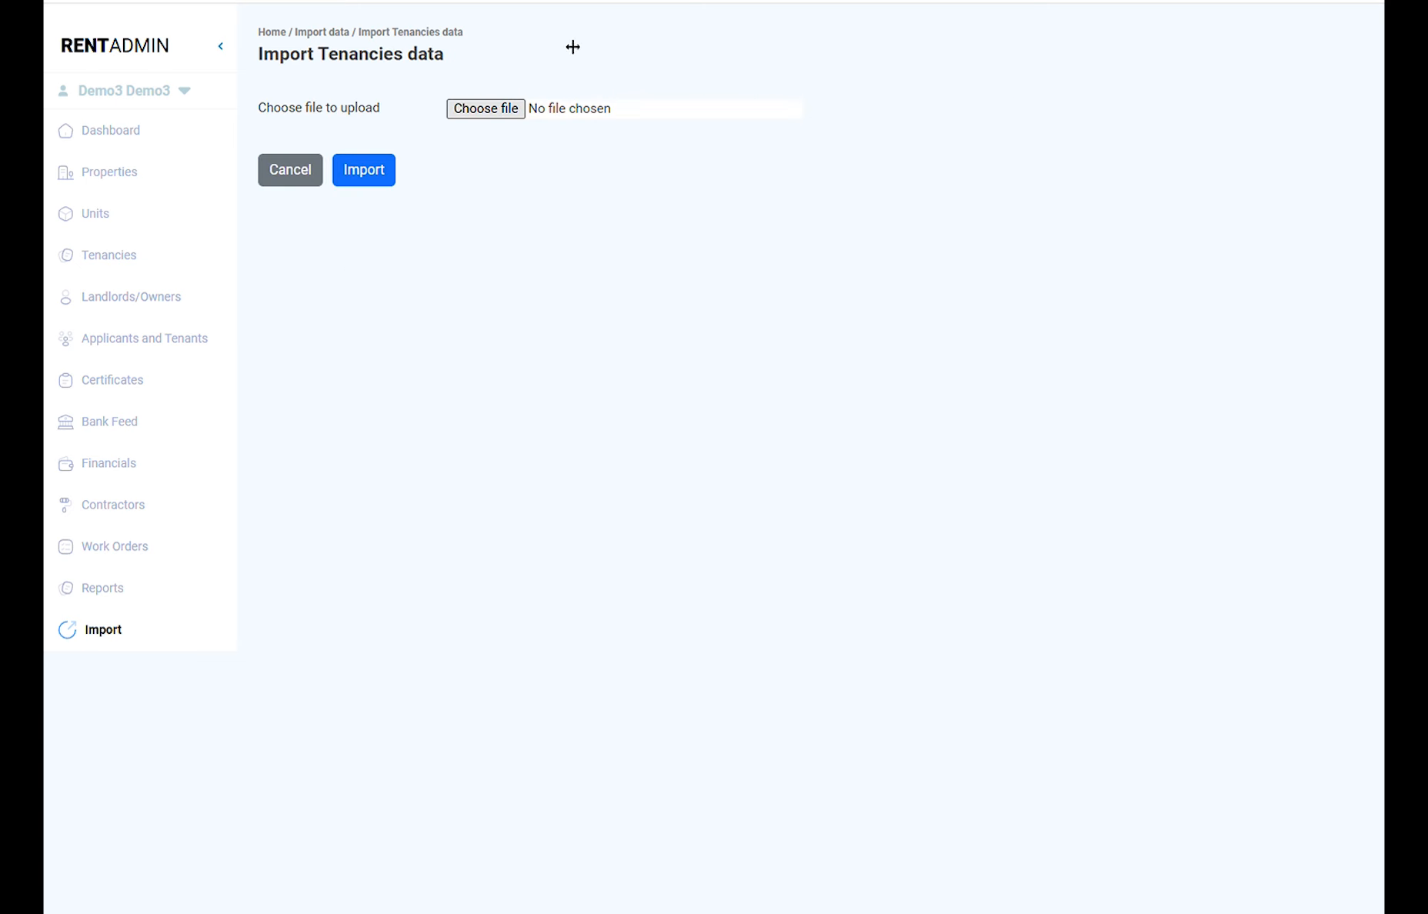
pyautogui.click(547, 110)
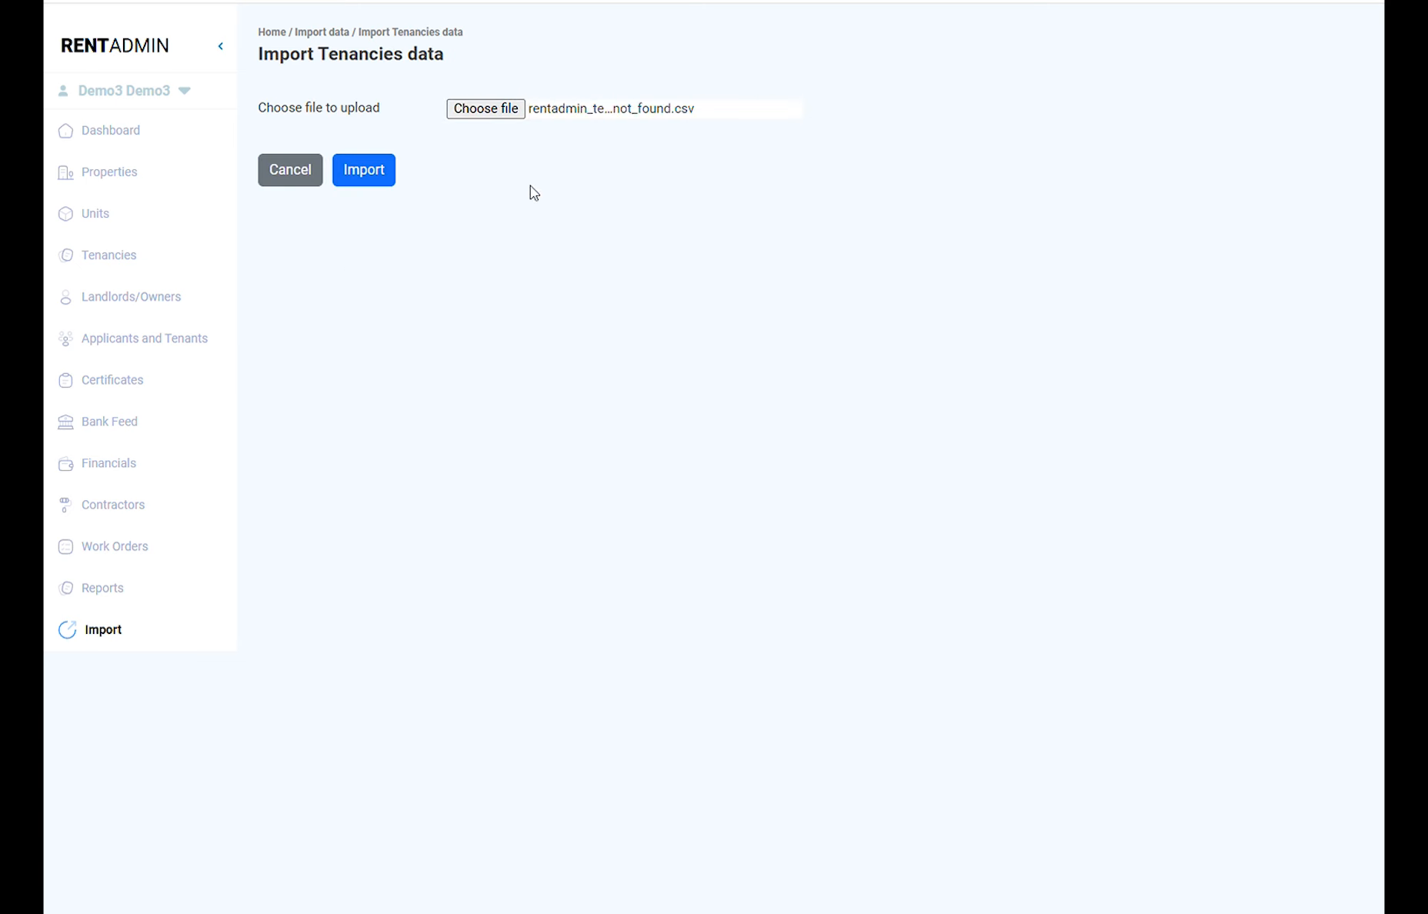
pyautogui.click(390, 178)
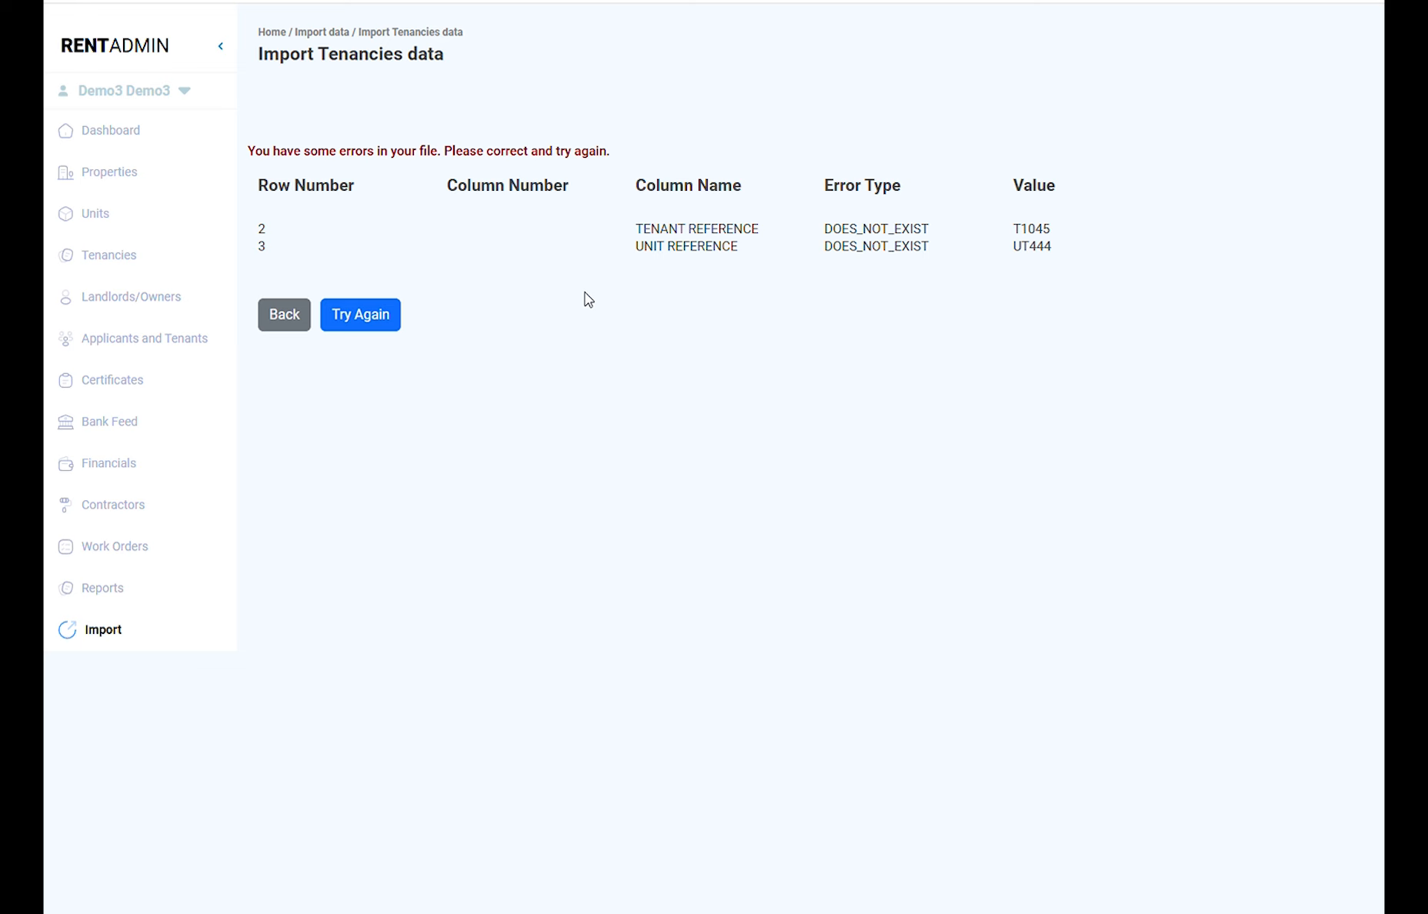